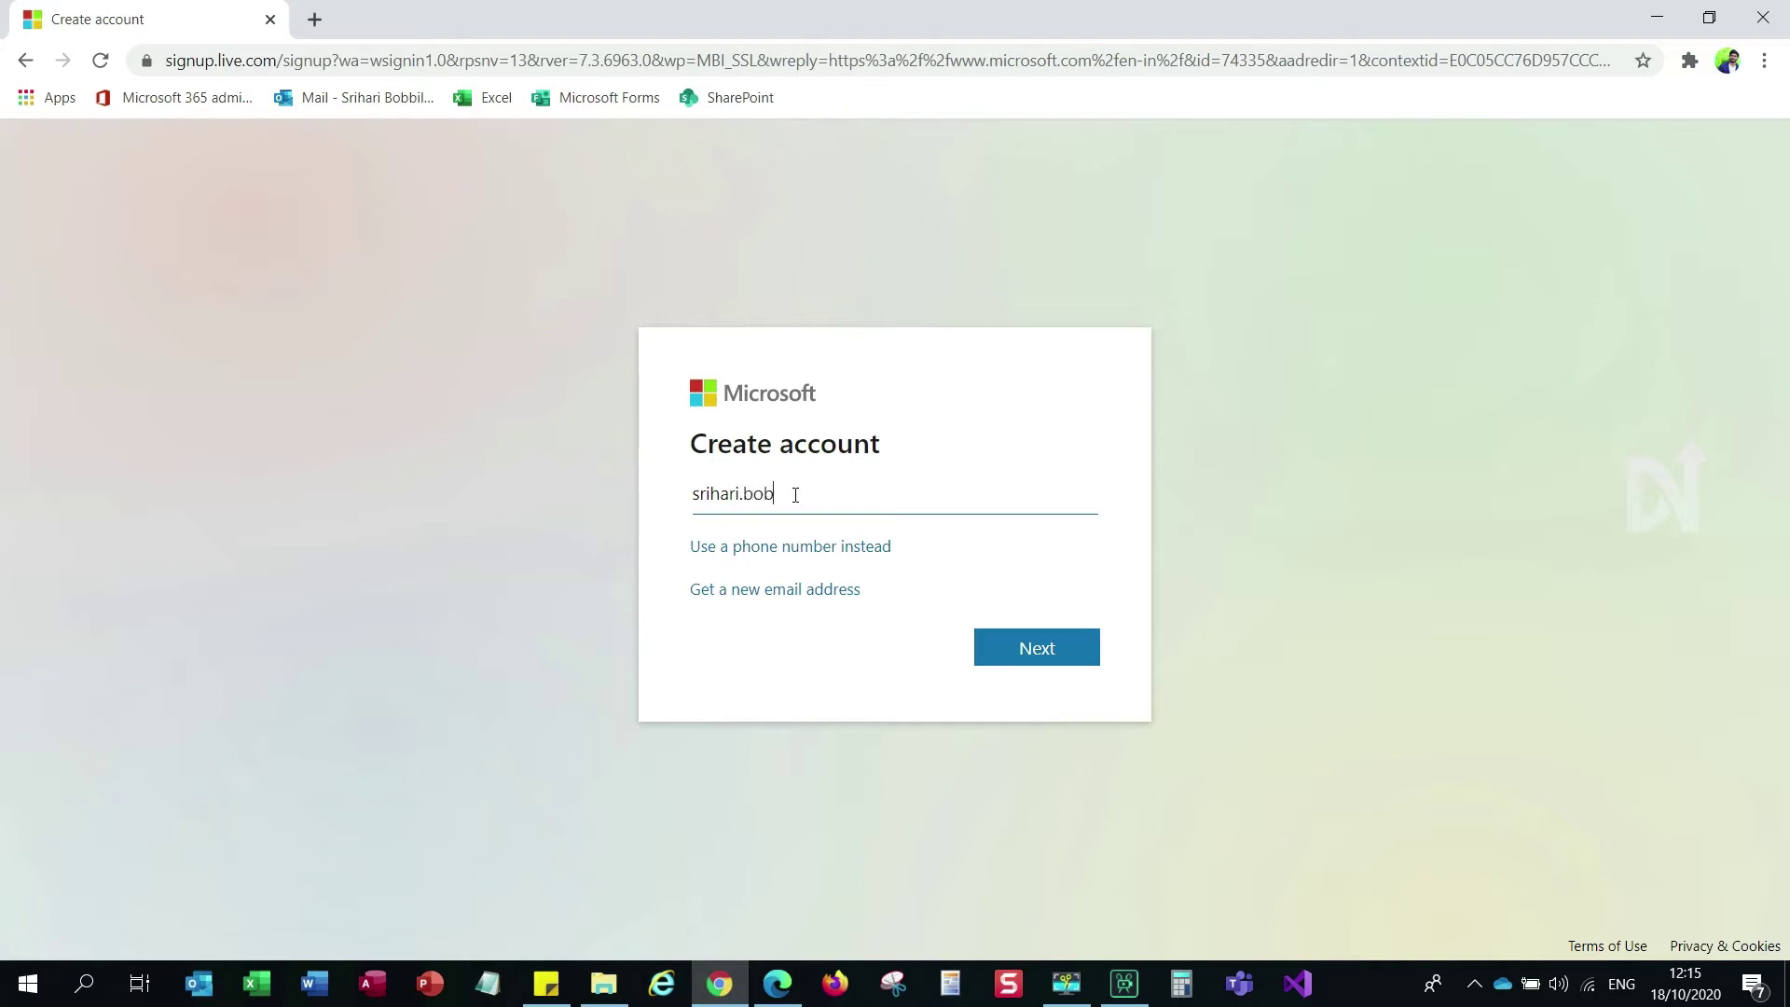
pyautogui.write('@outlook.co')
pyautogui.press('BackSpace')
pyautogui.press('BackSpace')
pyautogui.write('com')
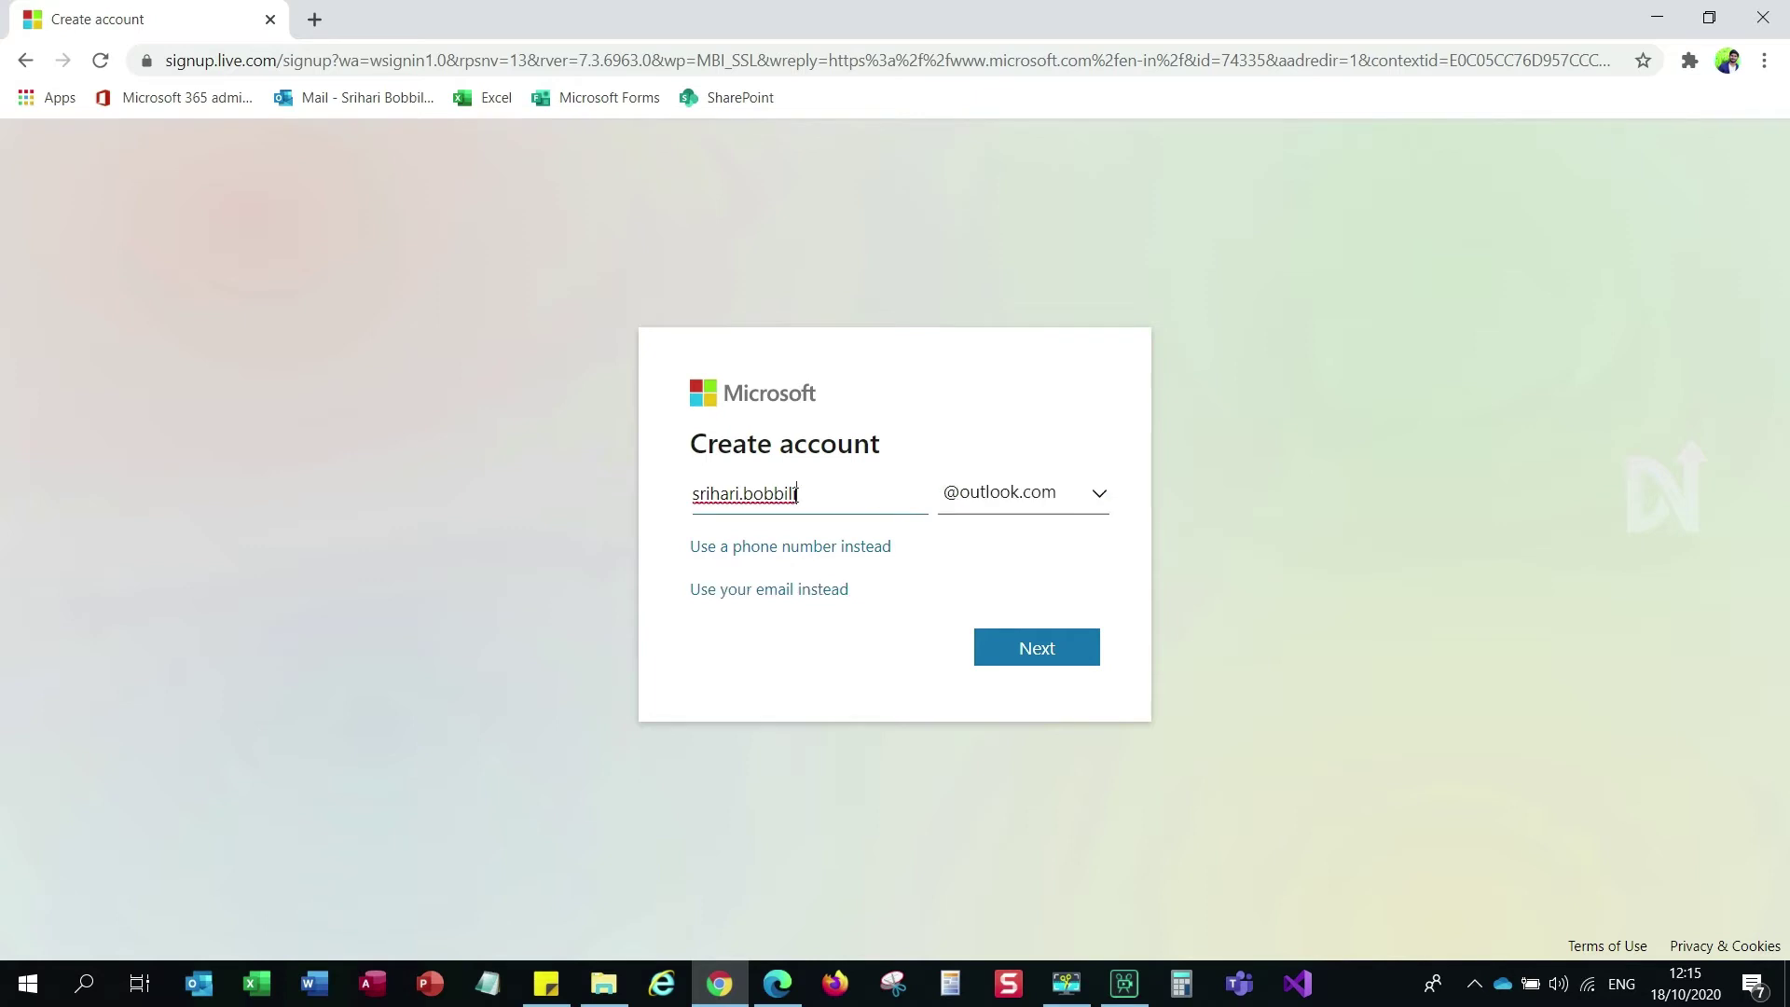
pyautogui.click(1079, 505)
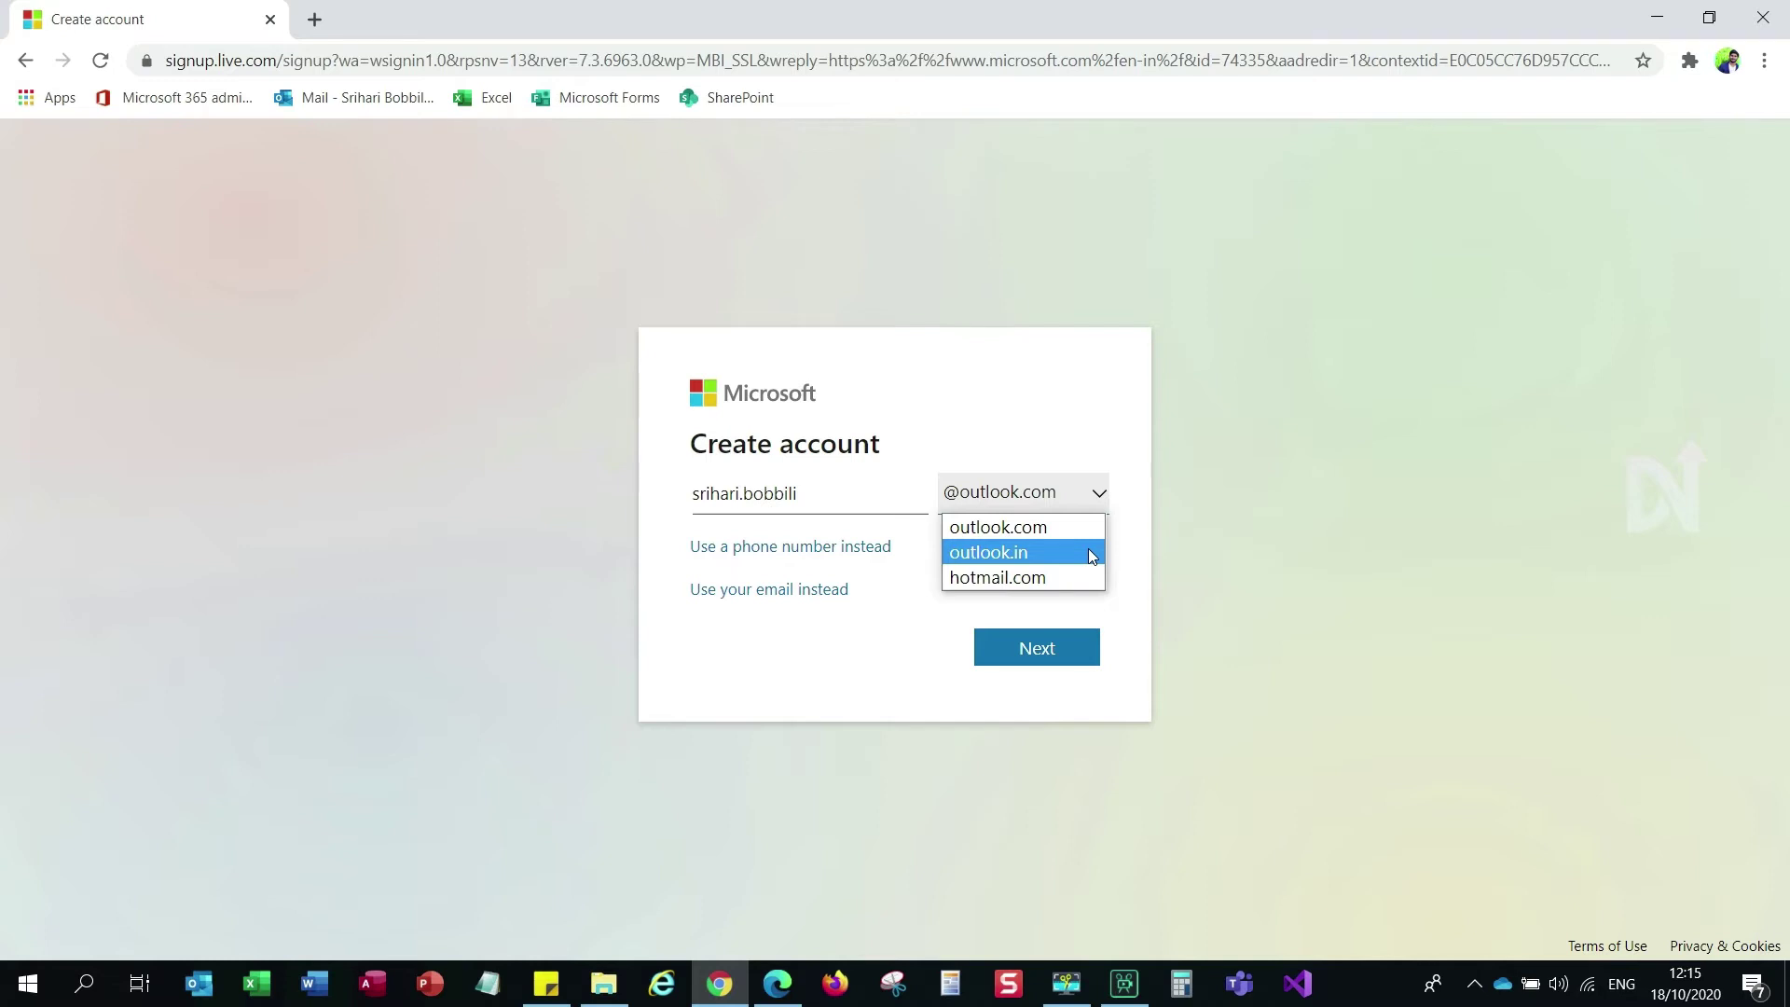
pyautogui.click(1067, 528)
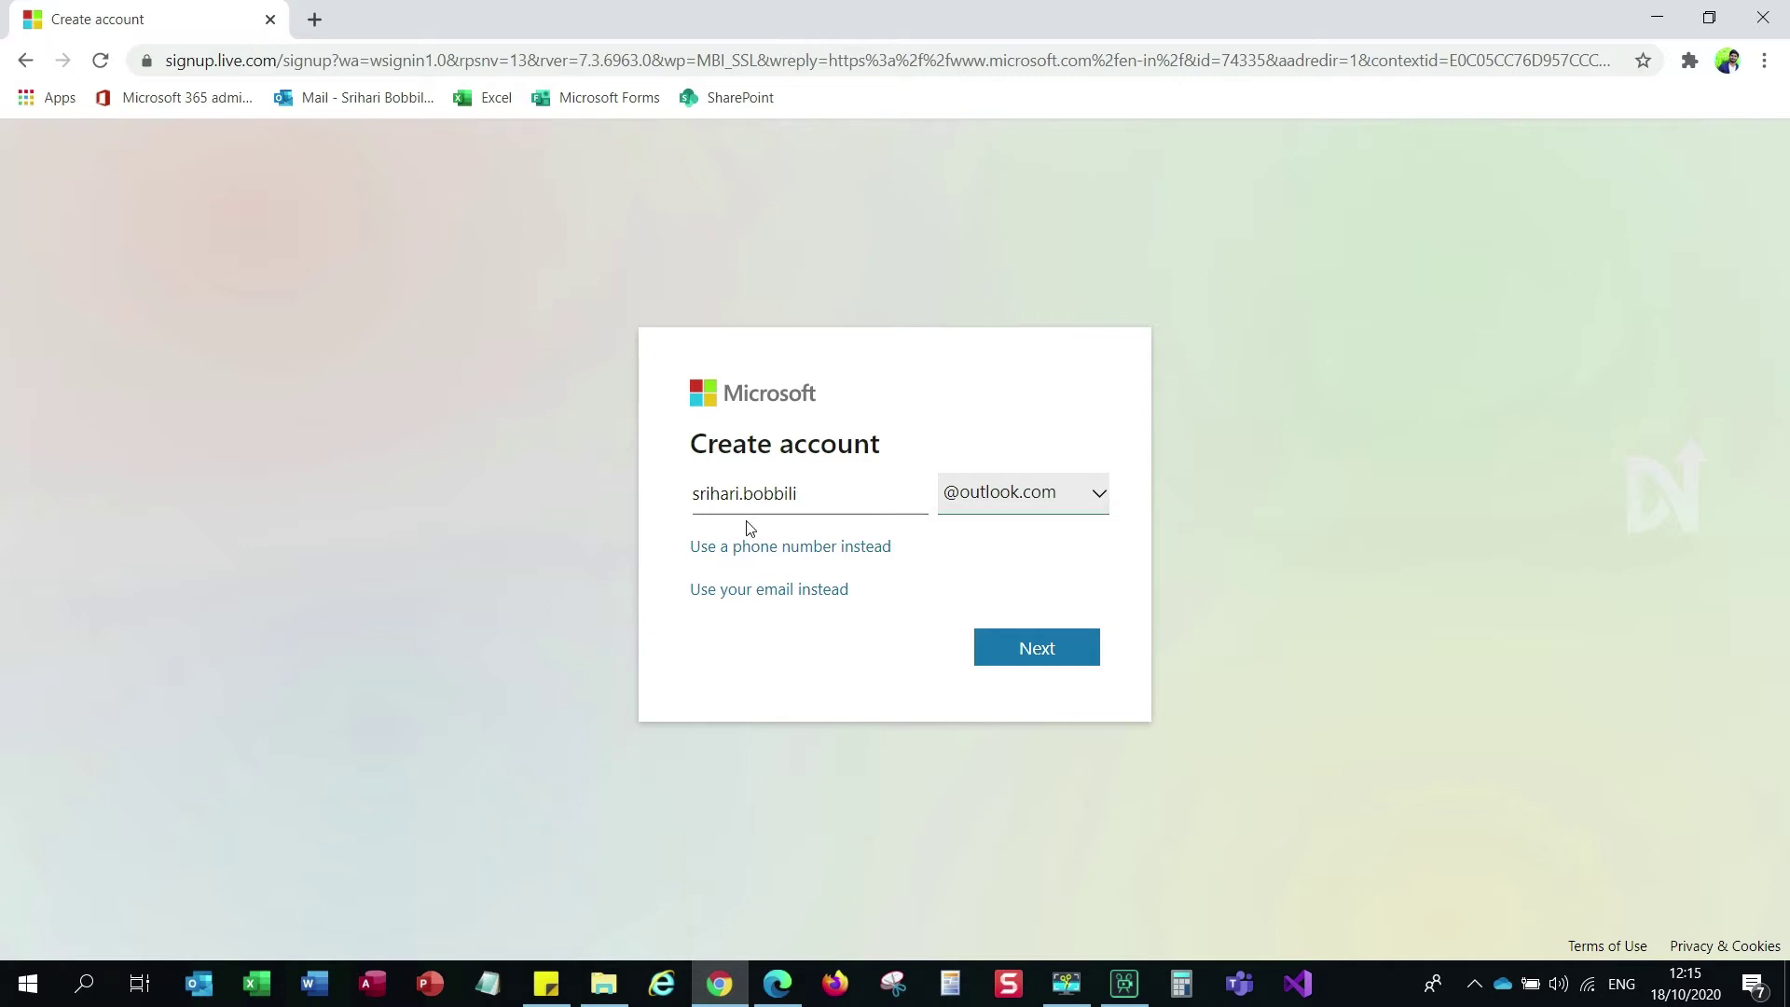
pyautogui.click(1068, 642)
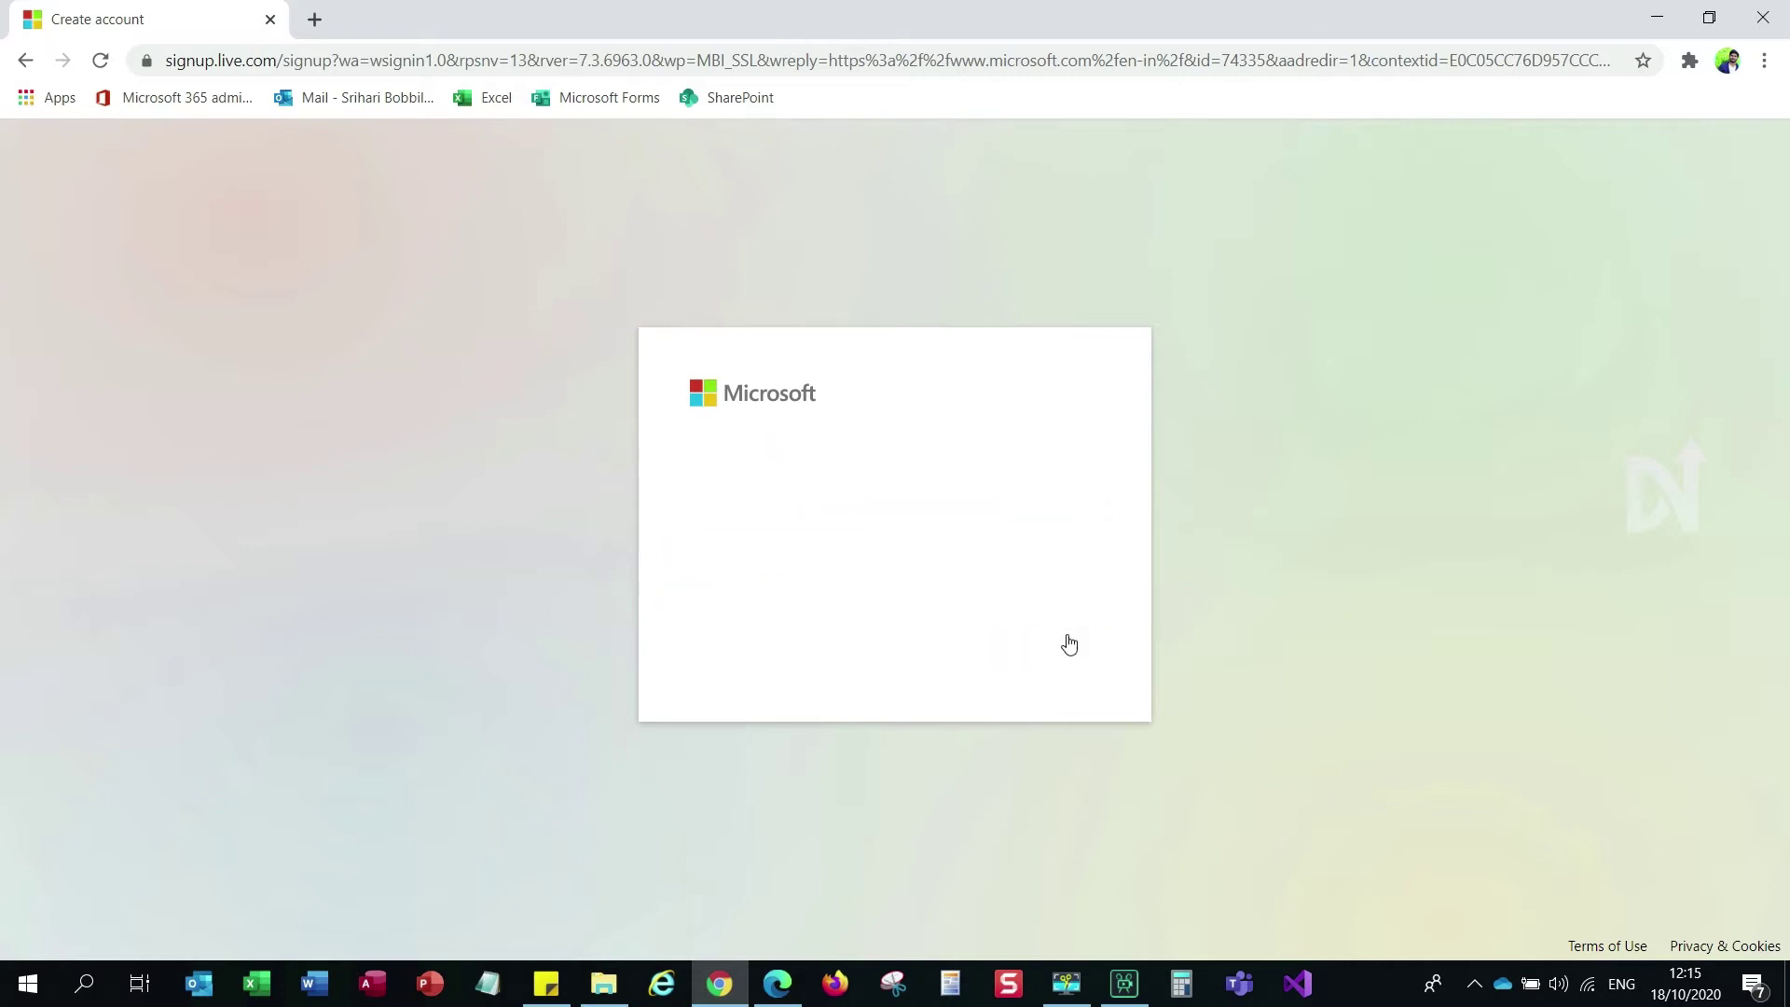
pyautogui.write('•••••••••')
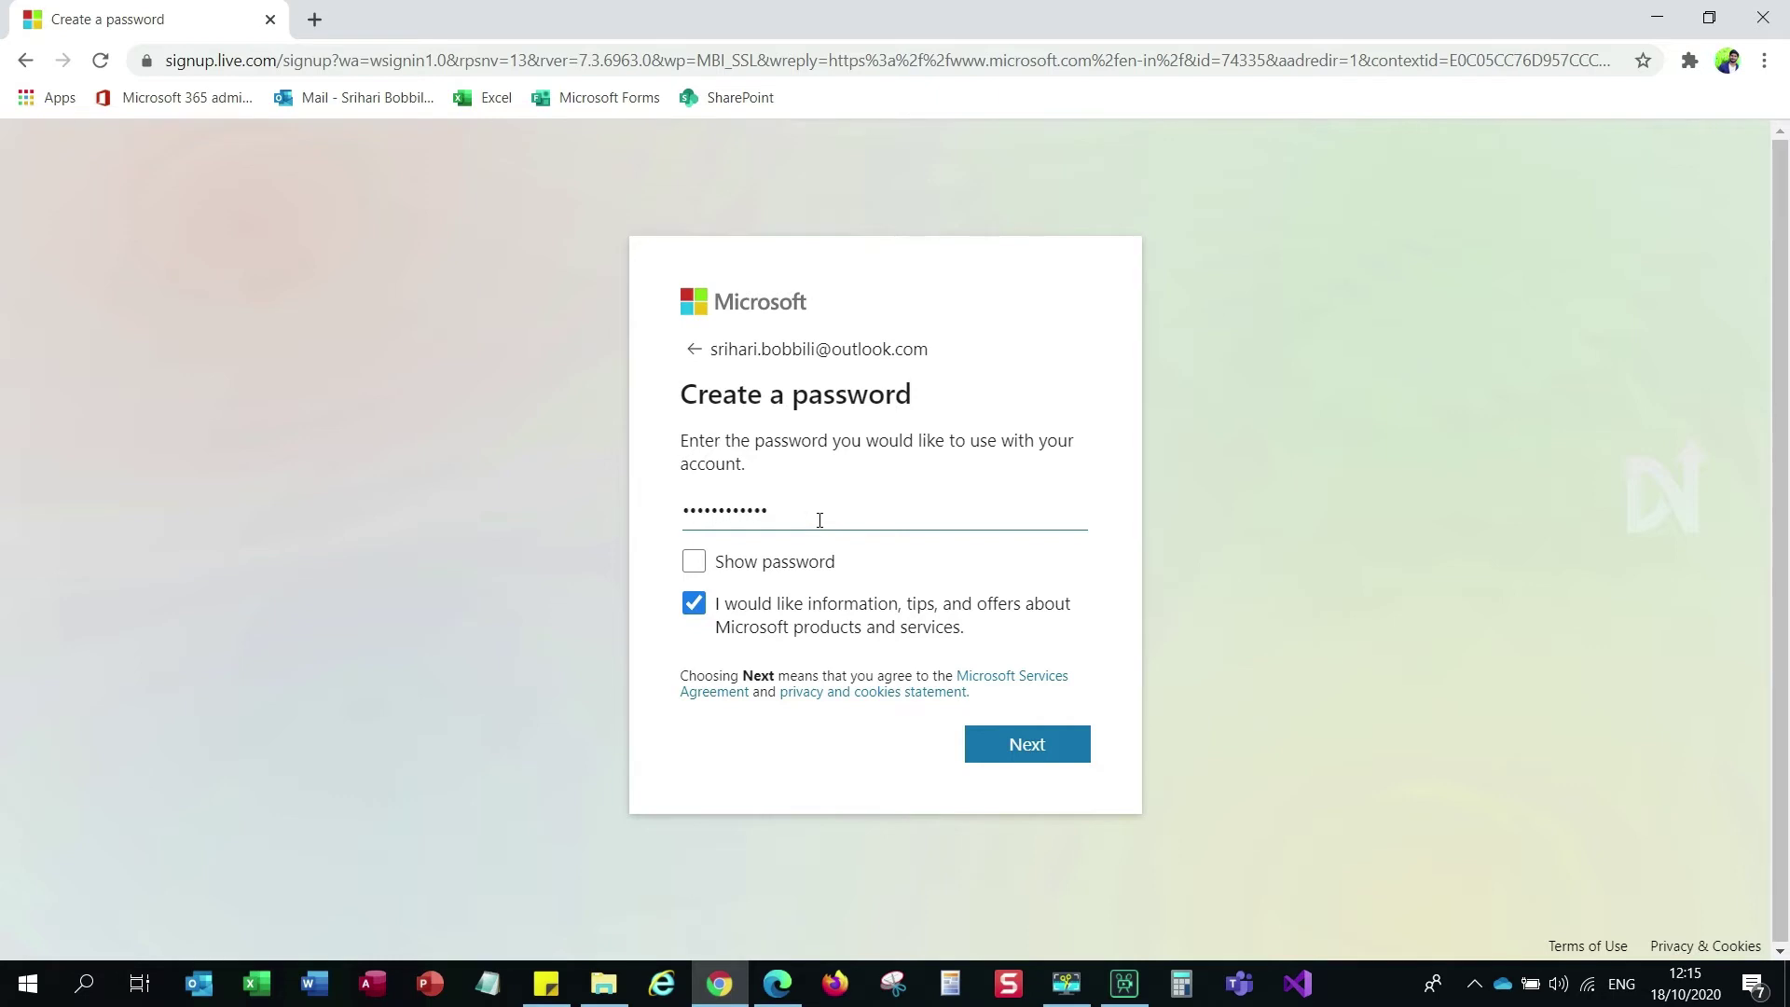
pyautogui.click(1038, 744)
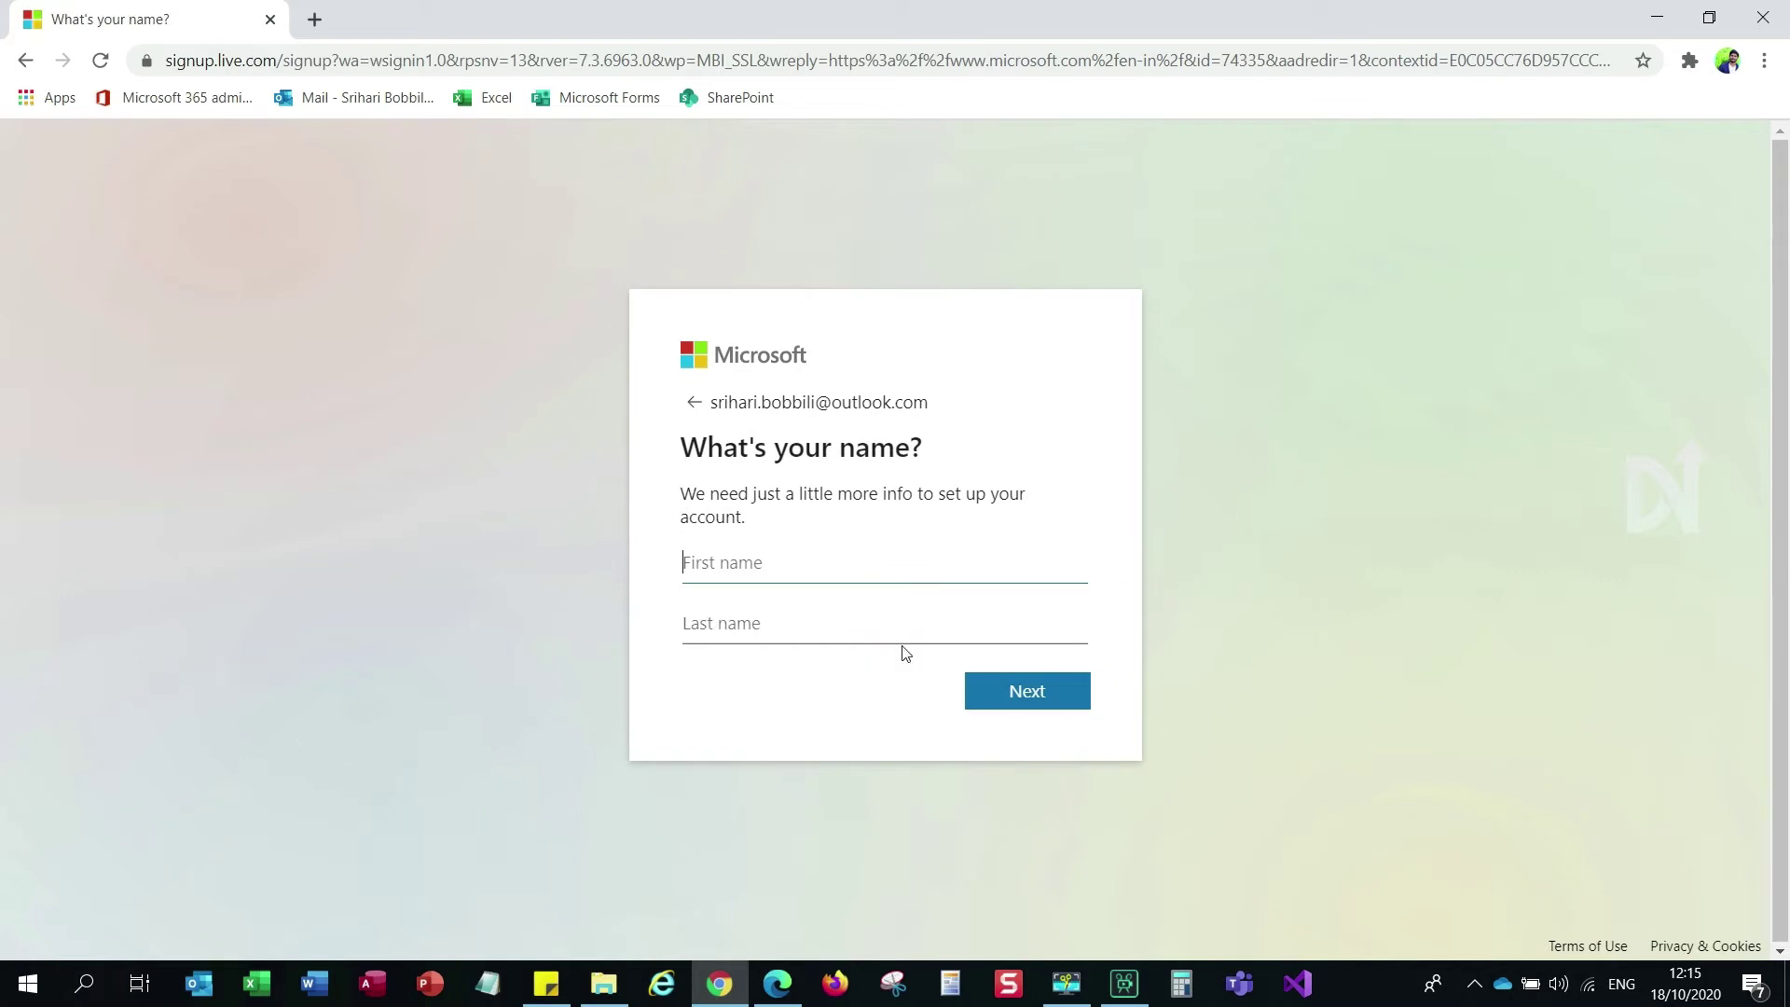
# Enter the account holder's first and last name.
pyautogui.press('Tab')
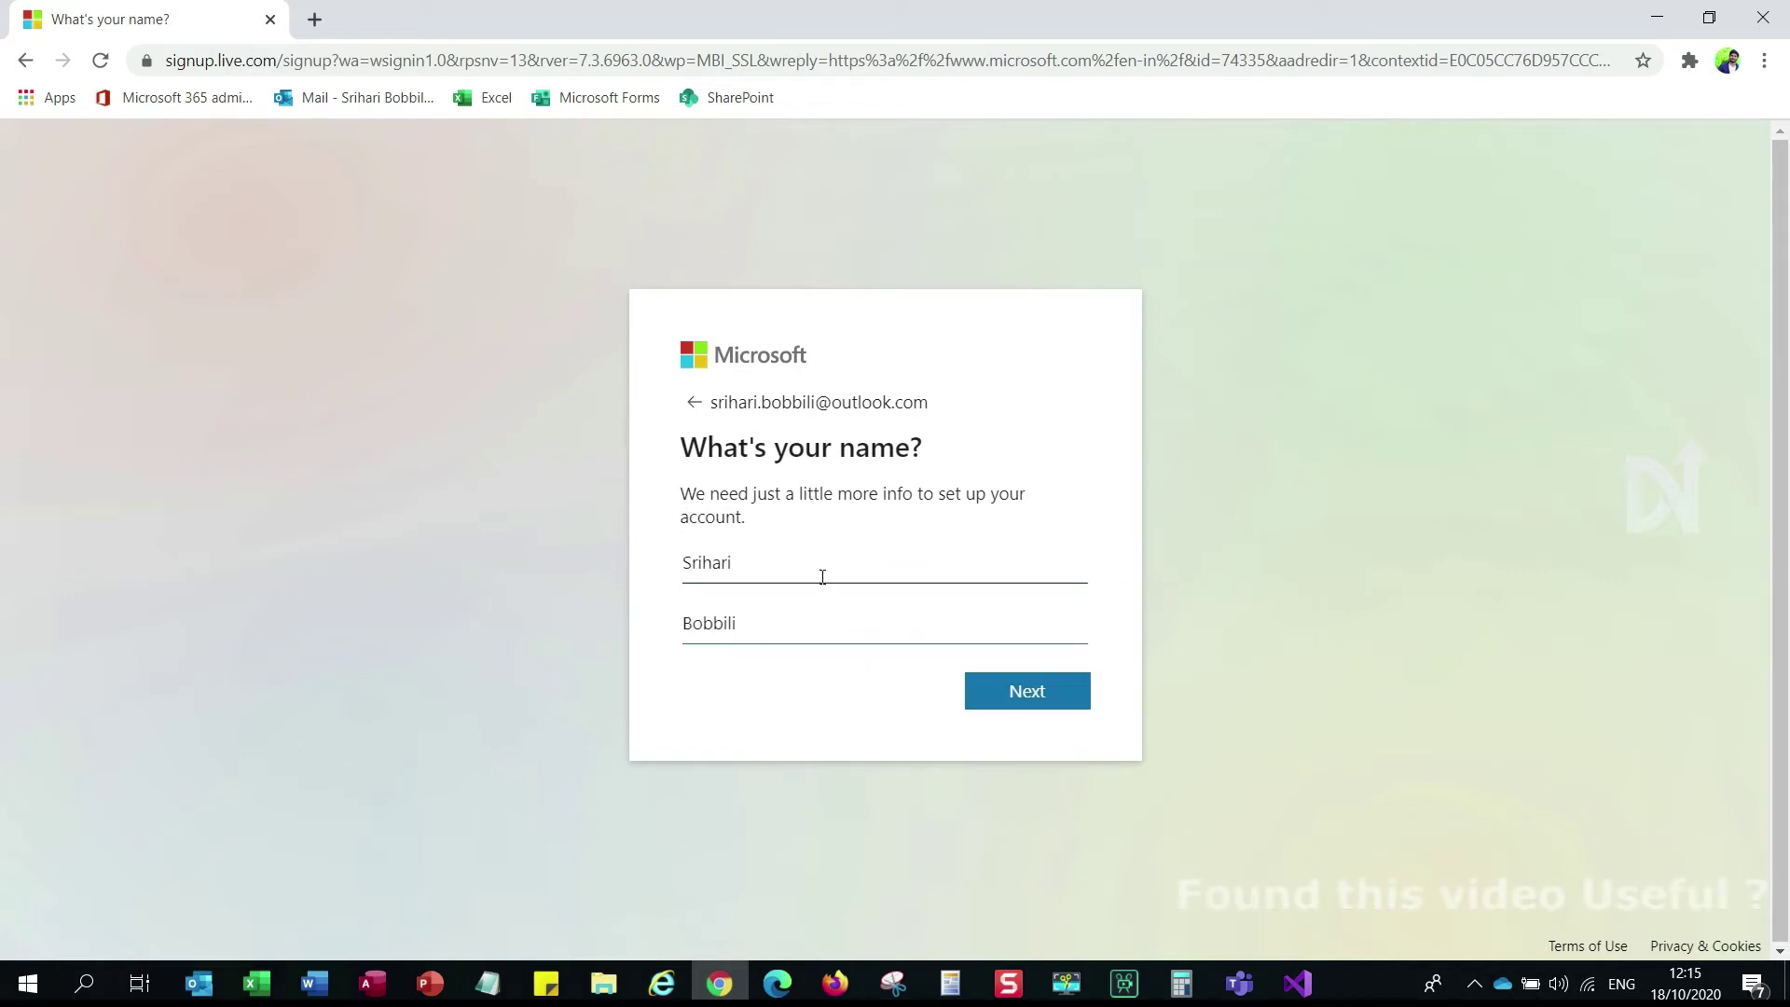
pyautogui.click(1067, 690)
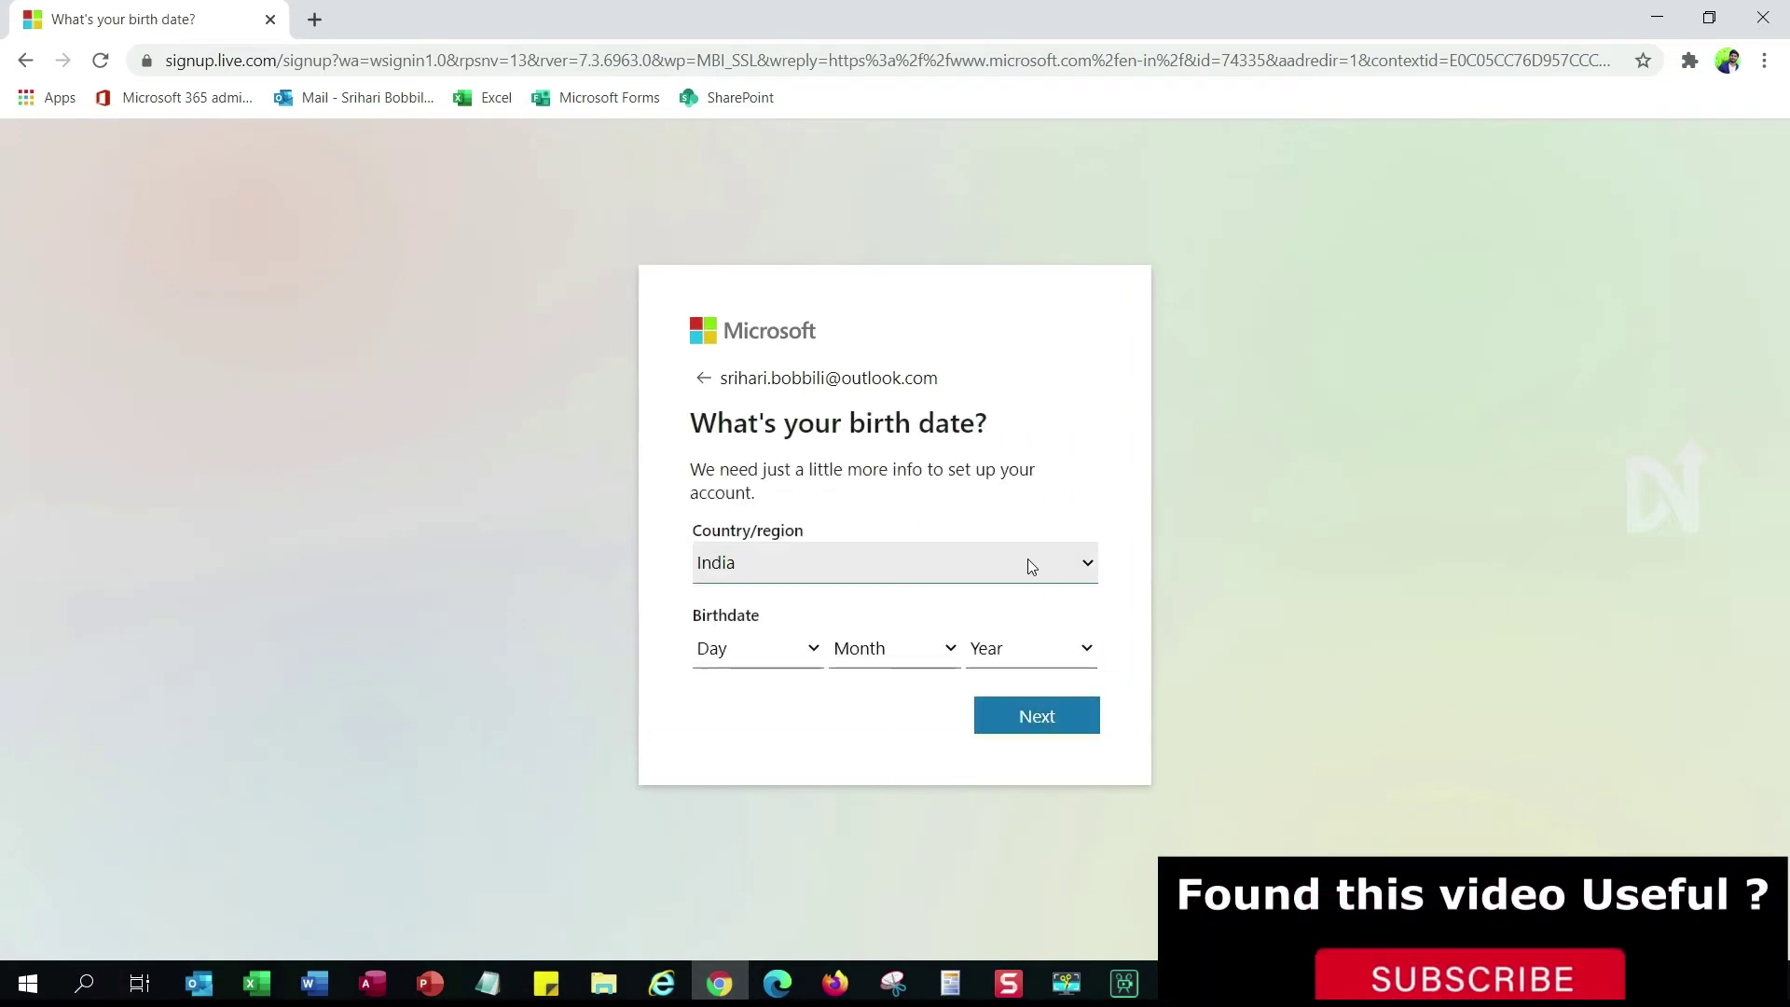
# Keep India as the country and set the birth date to 27 November 1990.
pyautogui.click(774, 648)
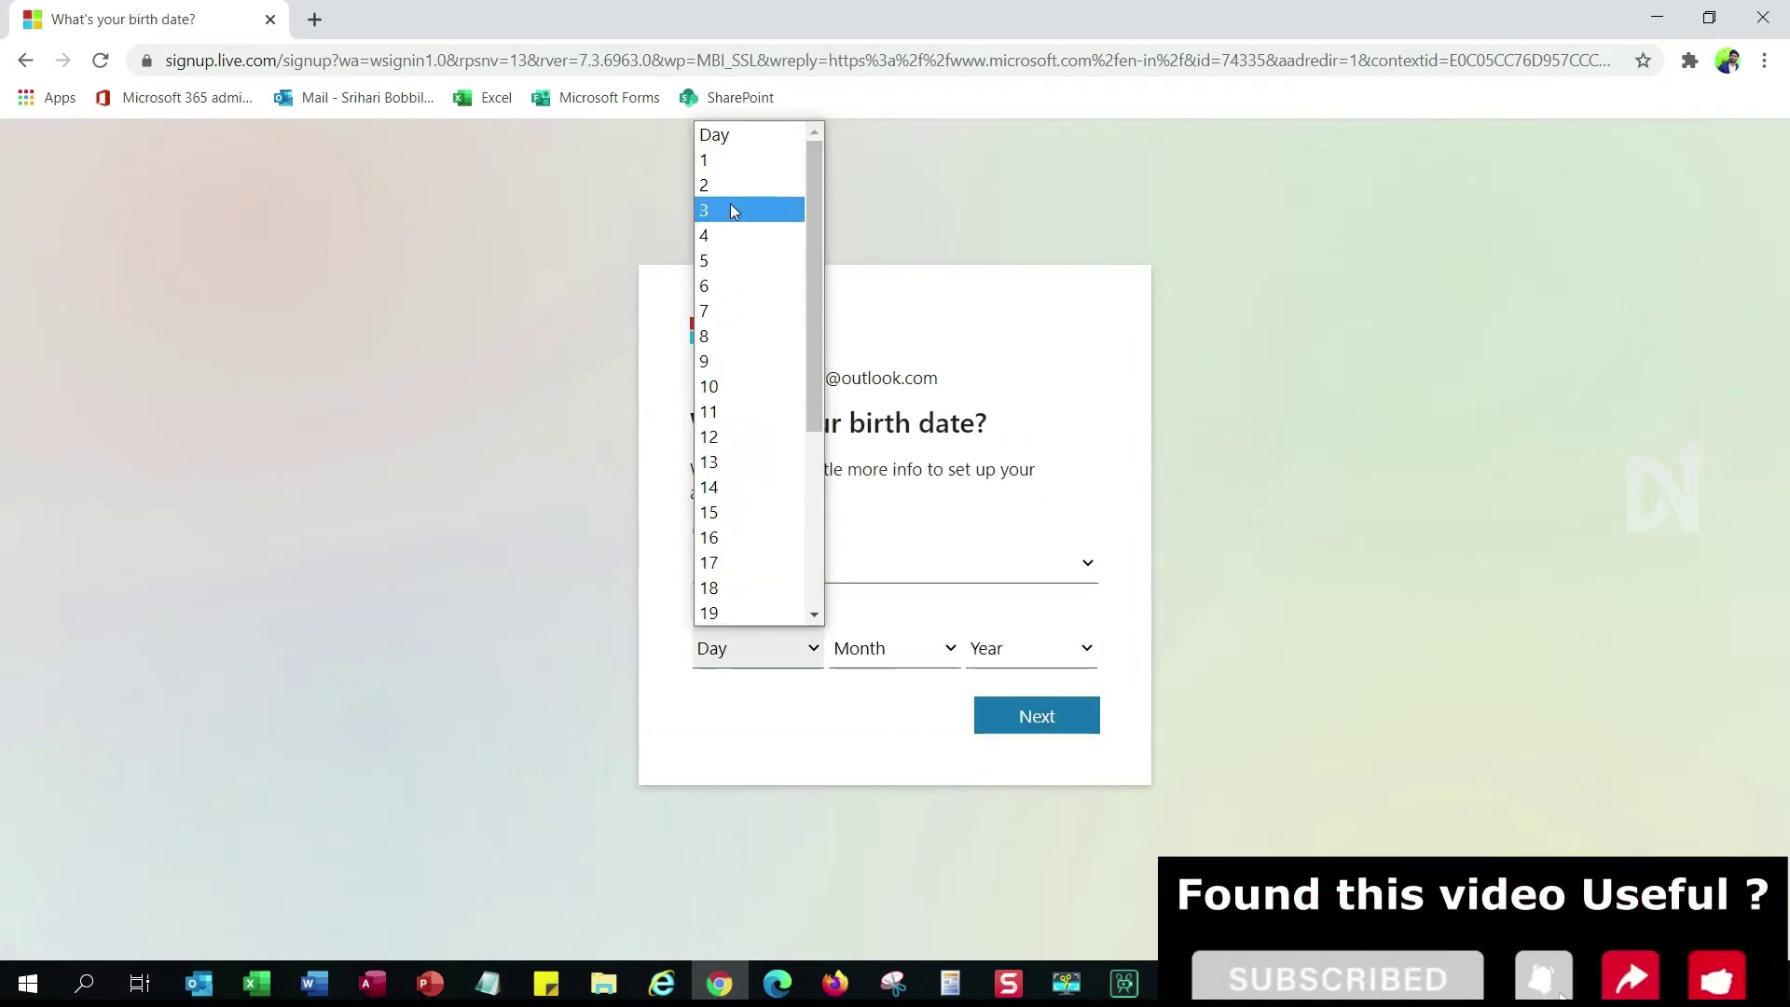
pyautogui.click(732, 160)
pyautogui.click(930, 650)
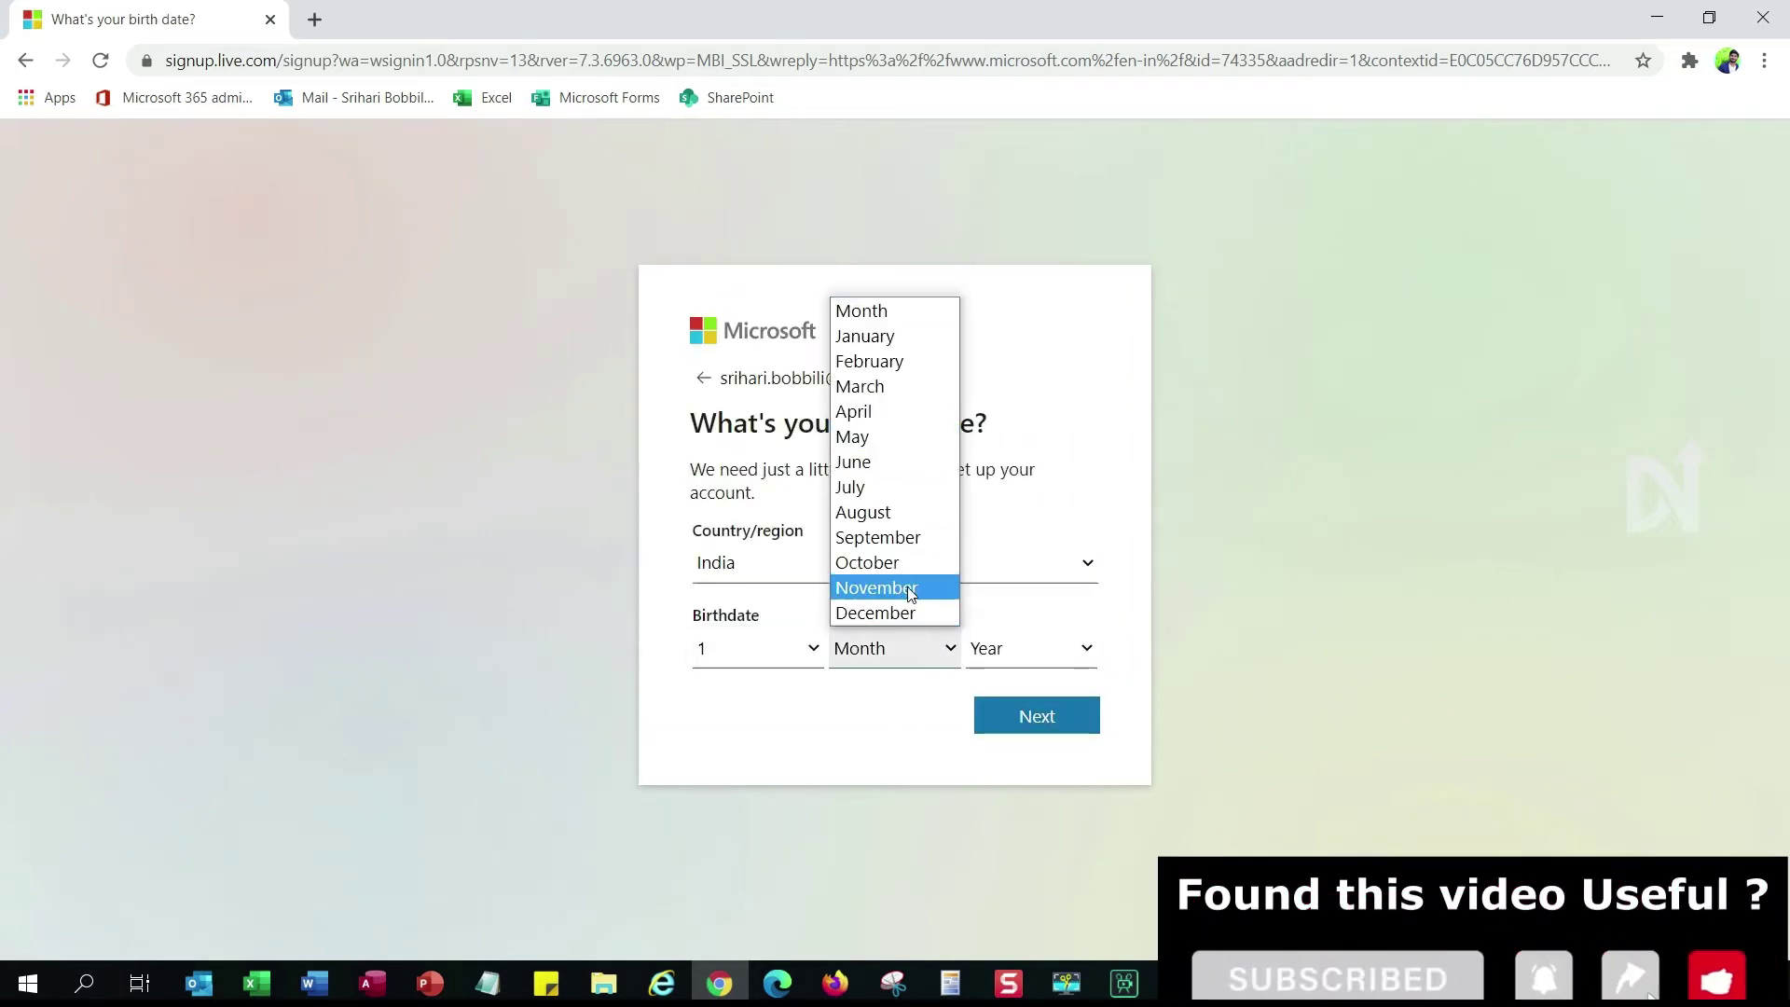
pyautogui.click(911, 589)
pyautogui.click(801, 649)
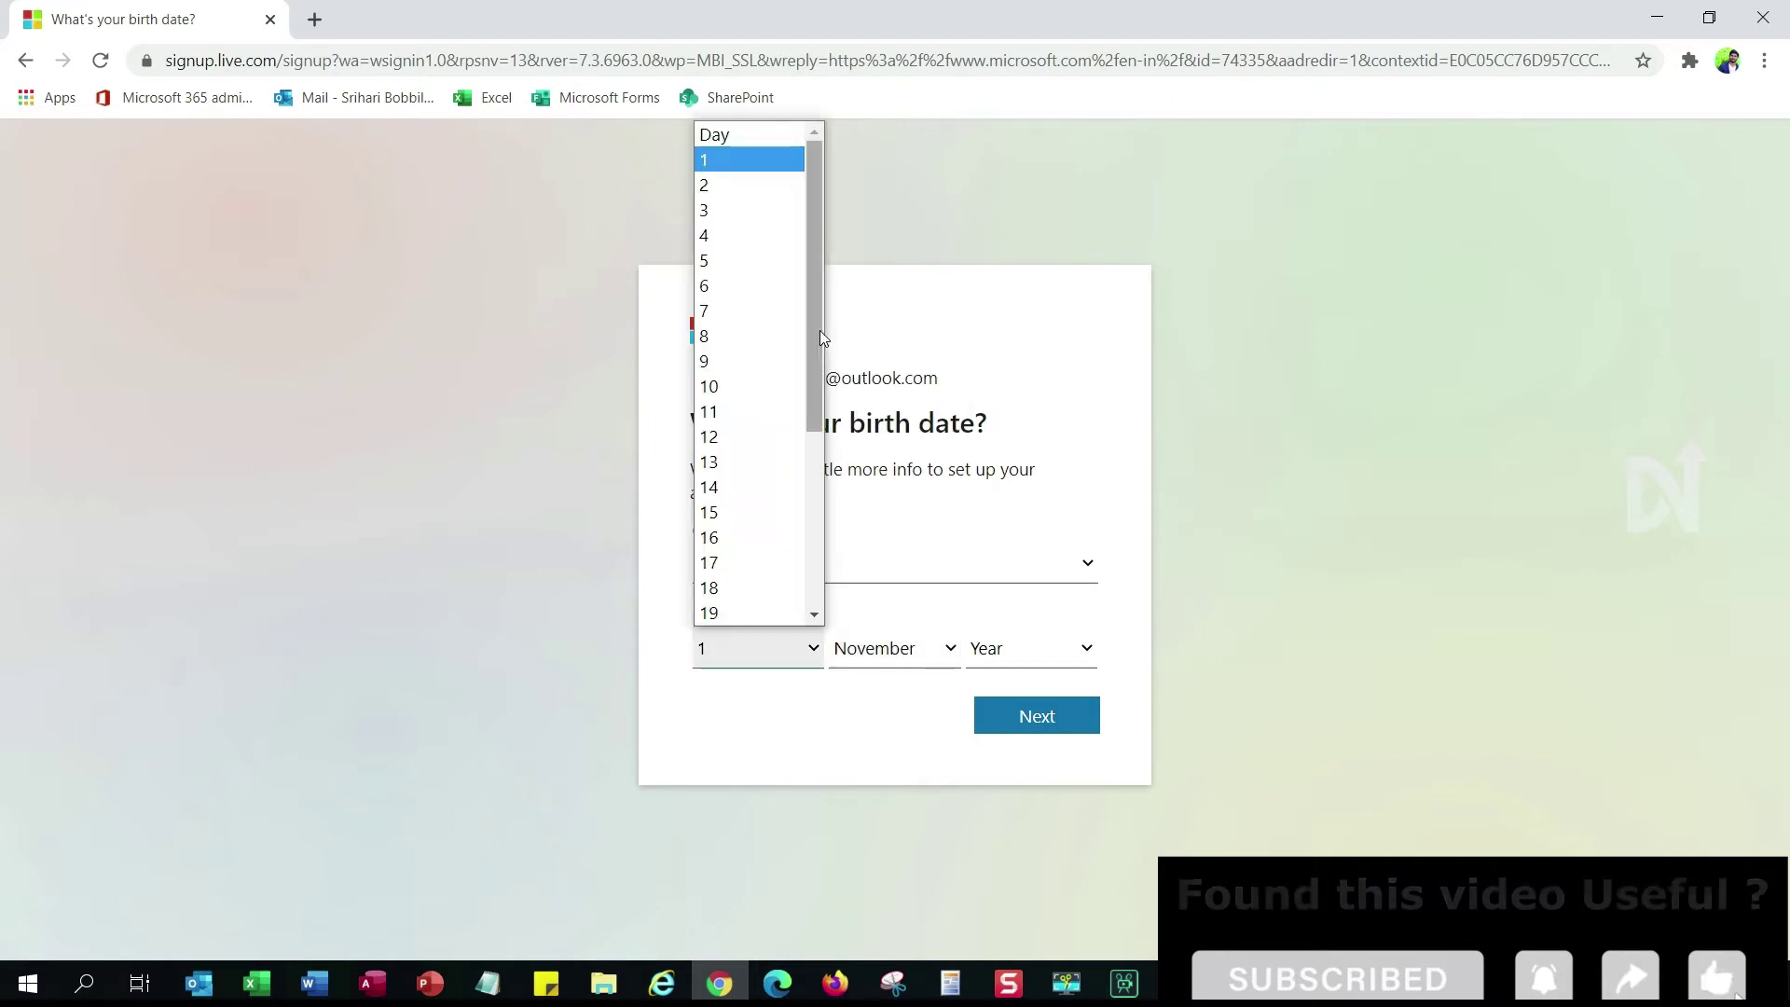
pyautogui.moveTo(823, 332); pyautogui.dragTo(820, 558)
pyautogui.click(746, 510)
pyautogui.click(1016, 648)
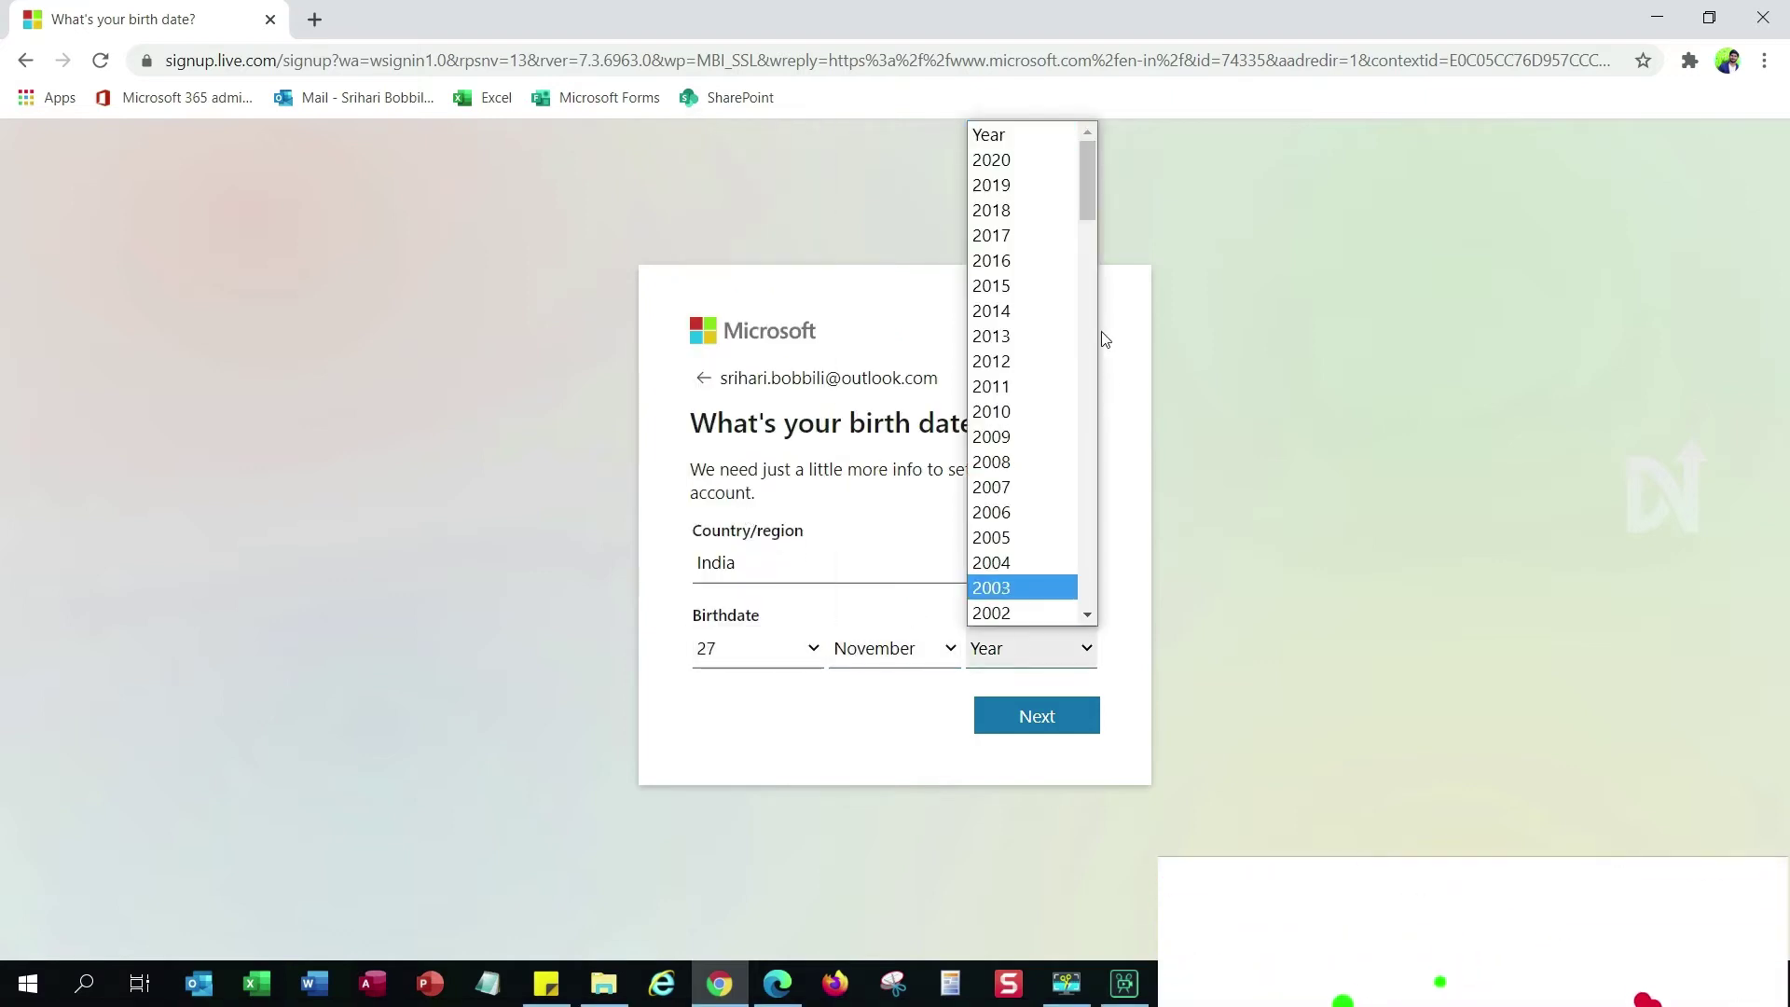
pyautogui.moveTo(1091, 166); pyautogui.dragTo(1088, 261)
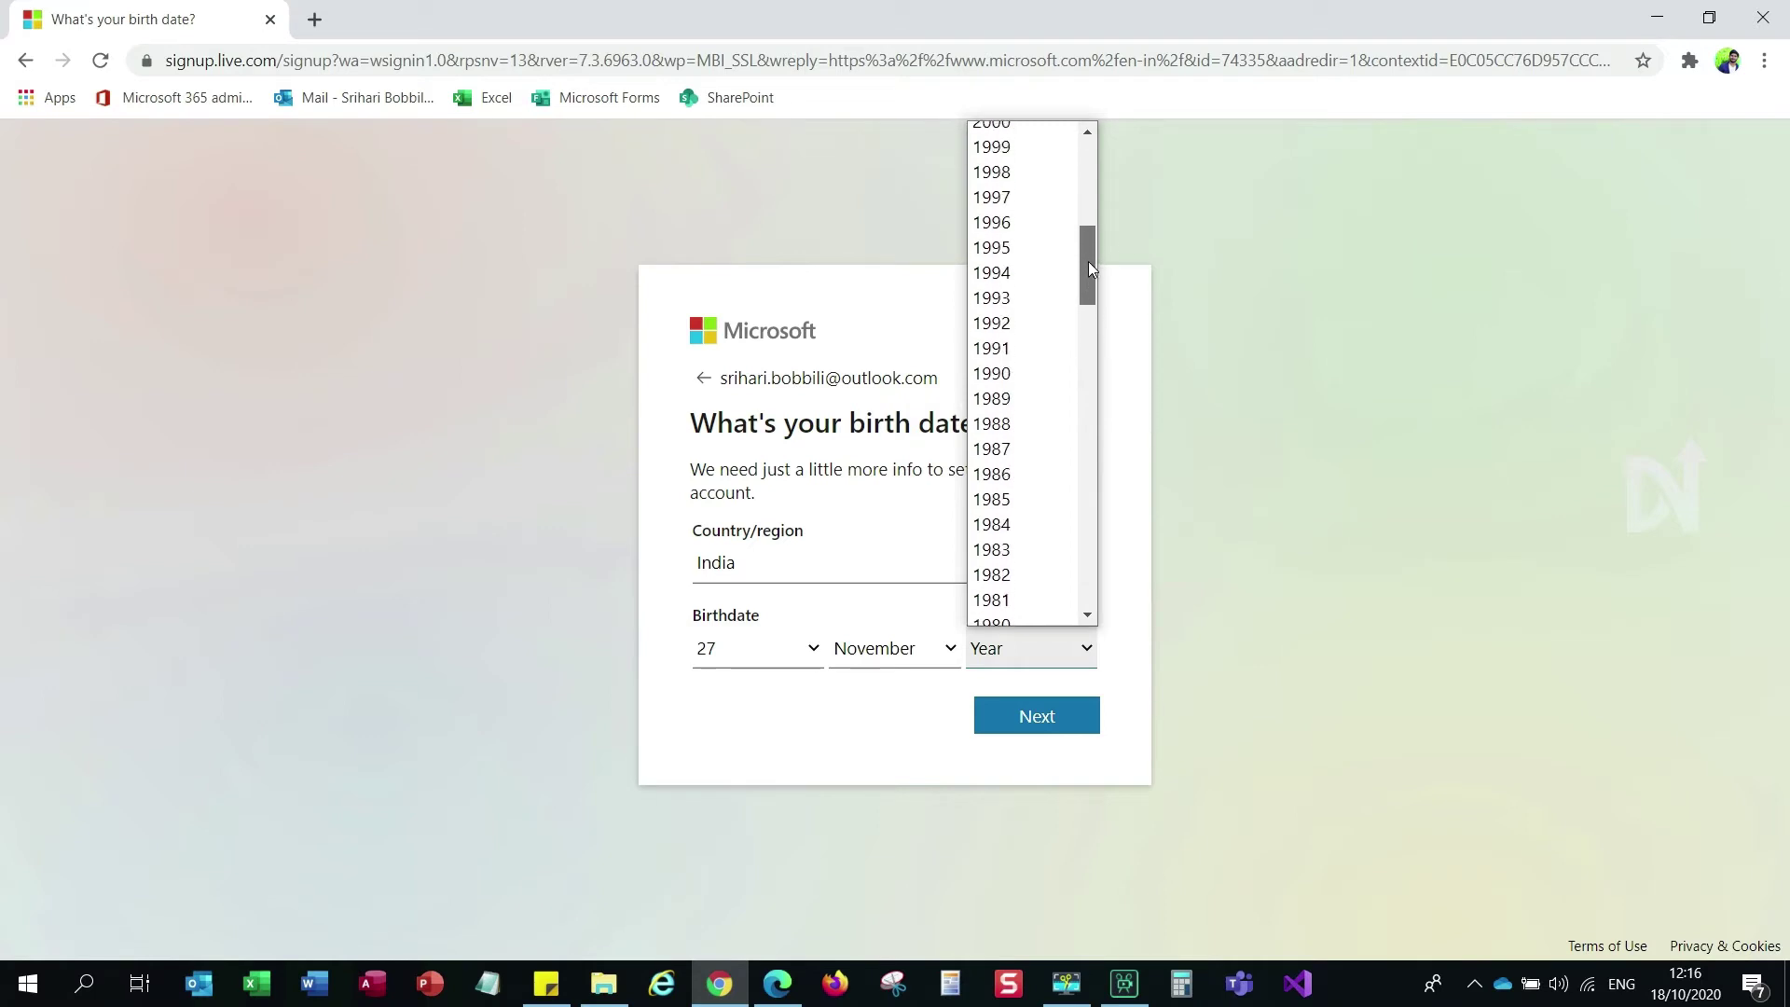
pyautogui.click(1005, 372)
pyautogui.click(1072, 714)
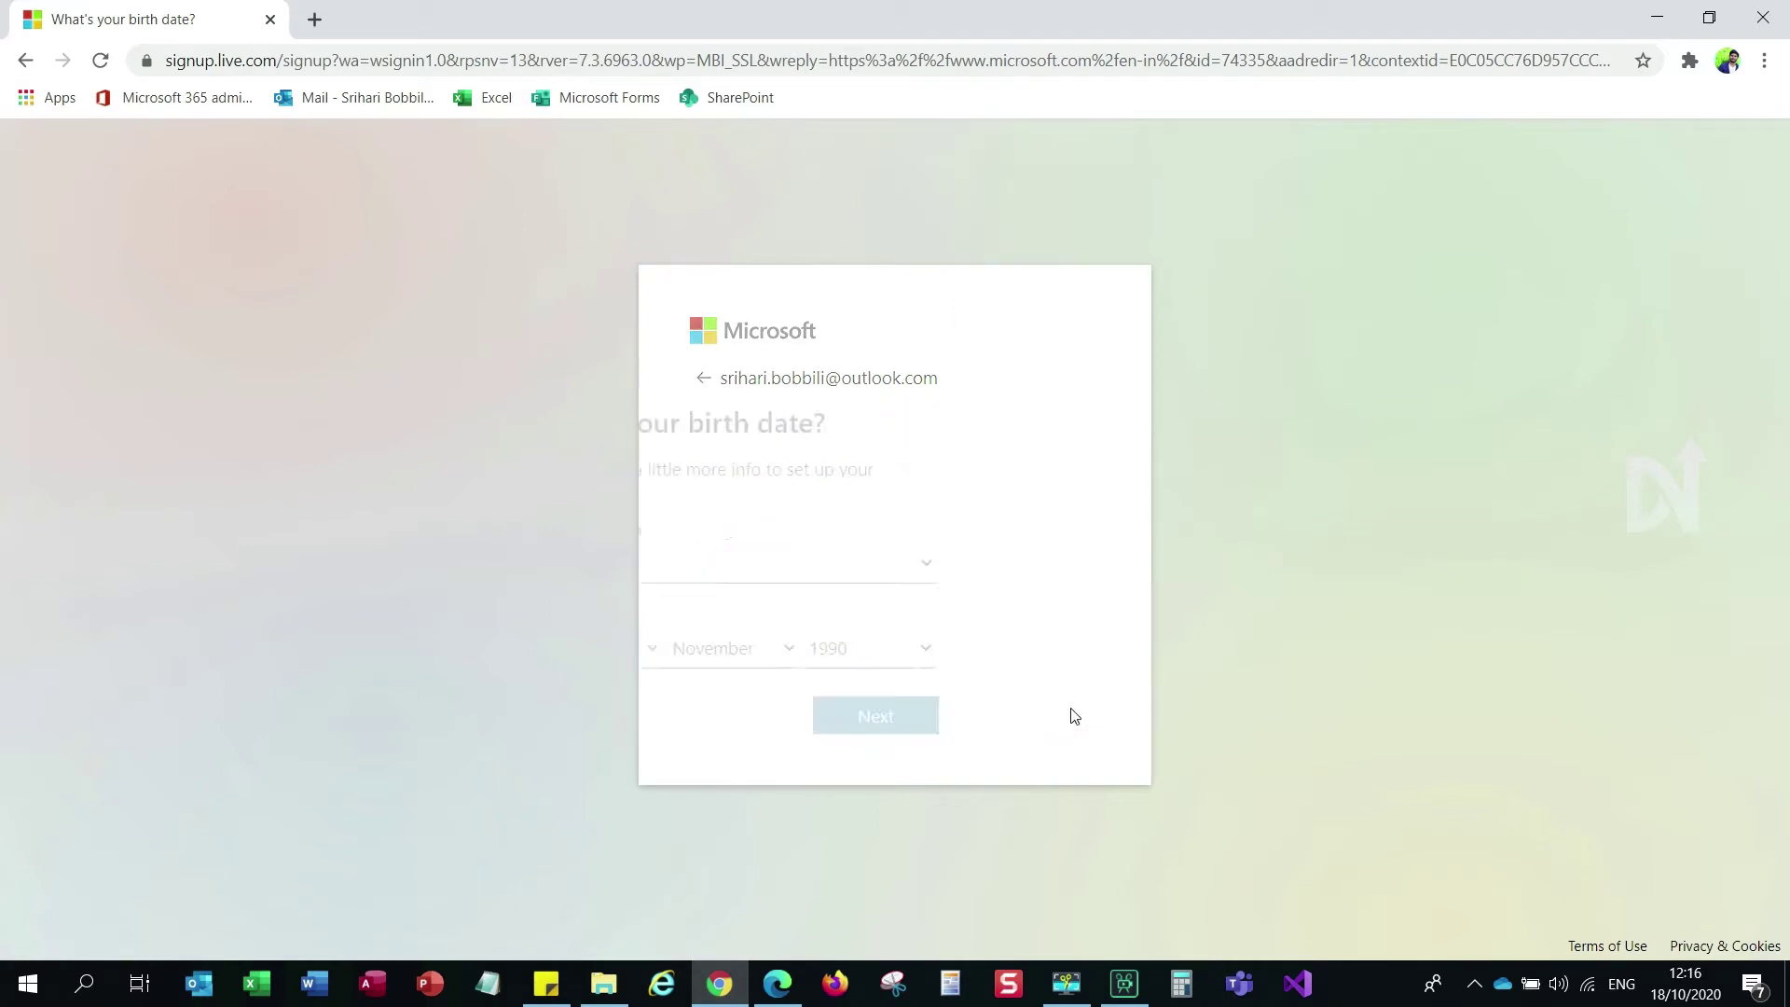
pyautogui.click(927, 667)
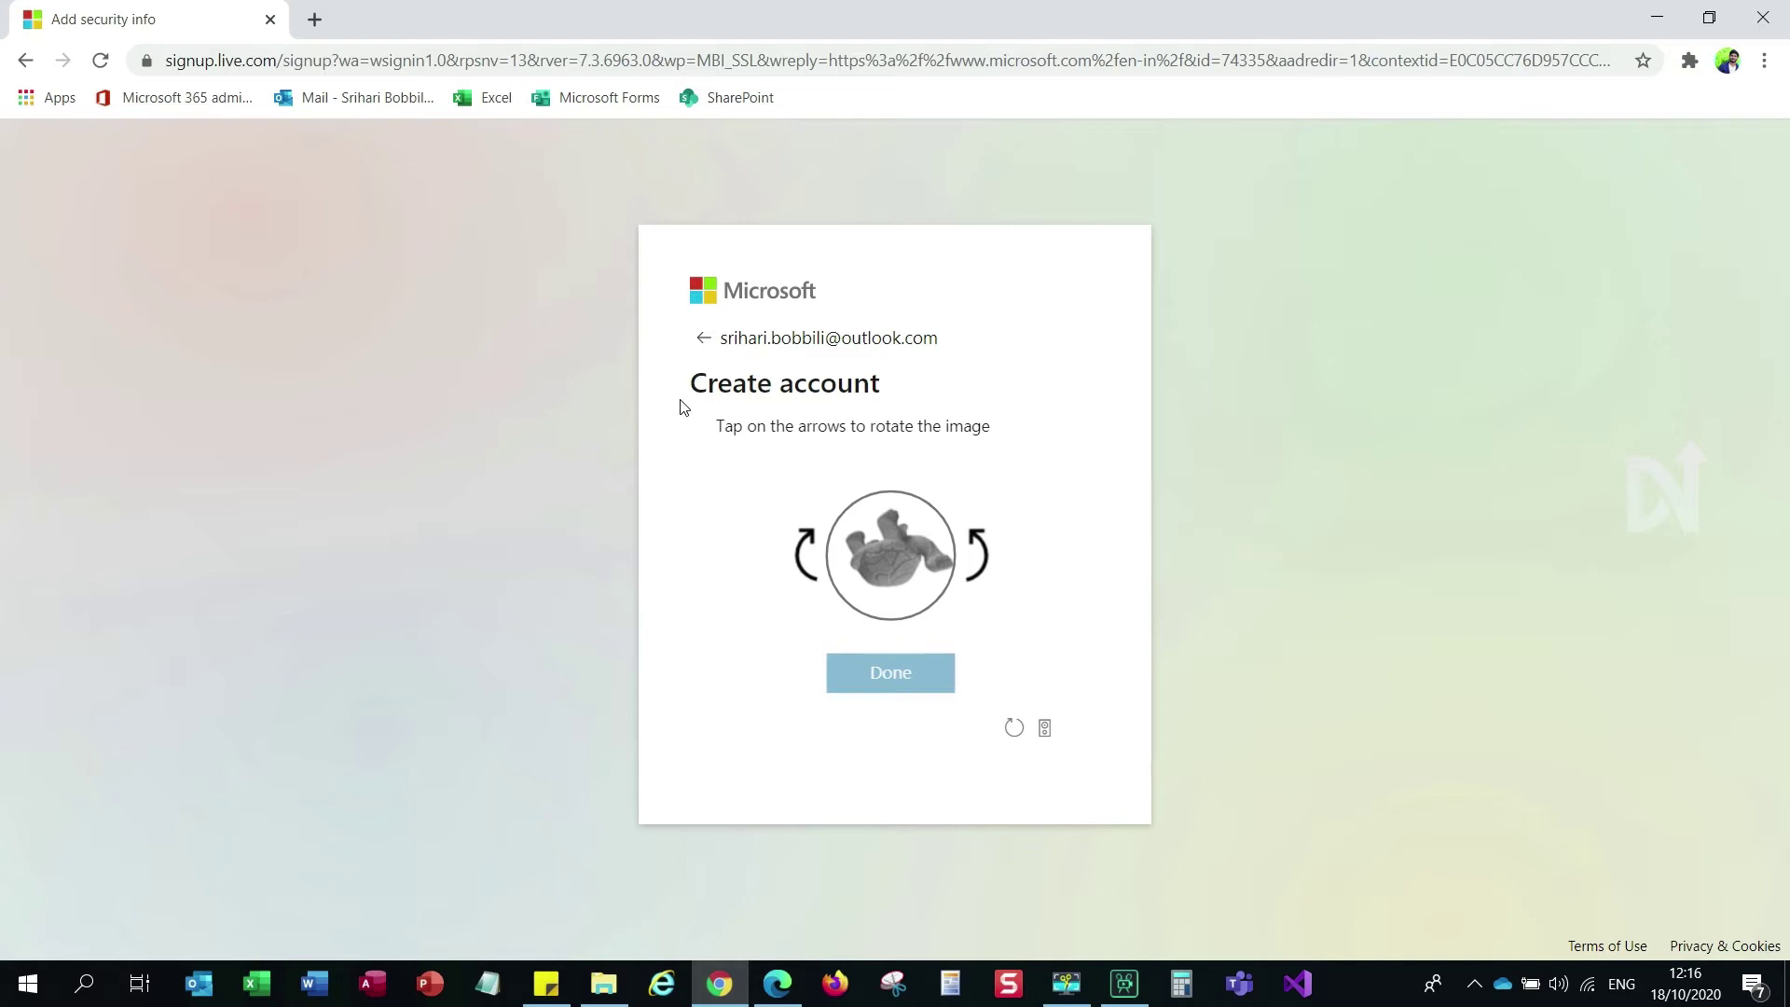
# Rotate the turtle image upright and confirm to pass the robot check.
pyautogui.click(986, 548)
pyautogui.click(986, 548)
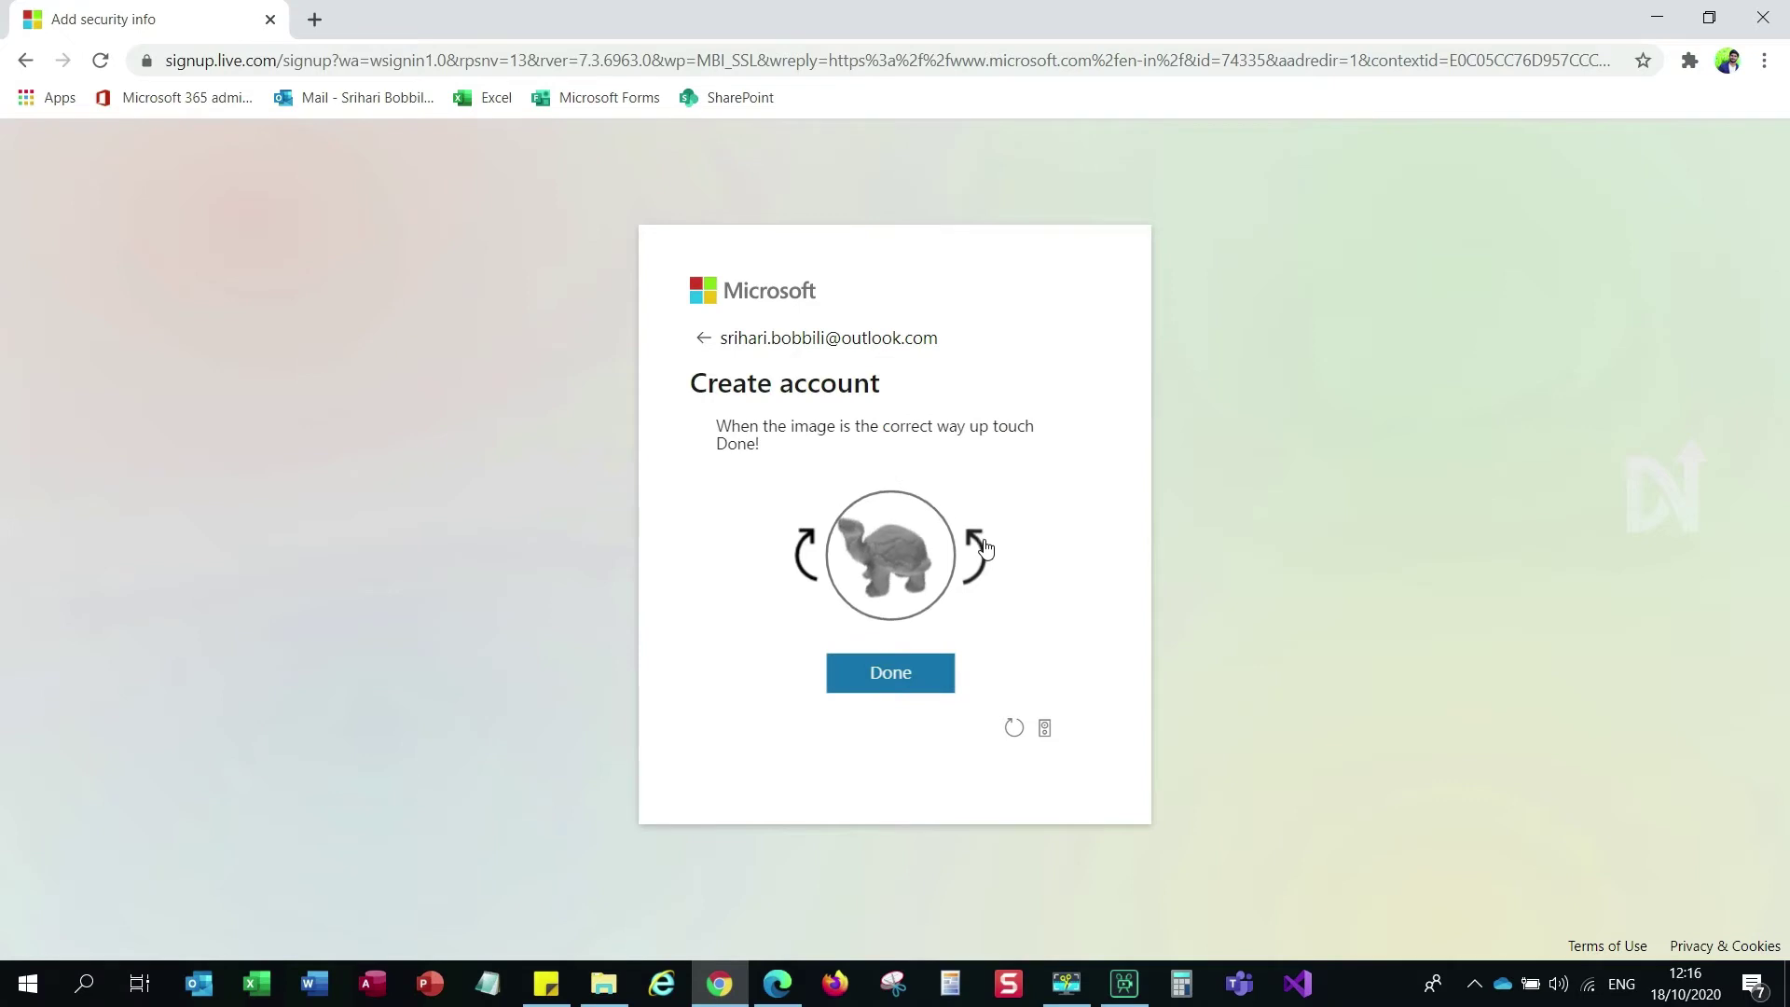
pyautogui.click(926, 674)
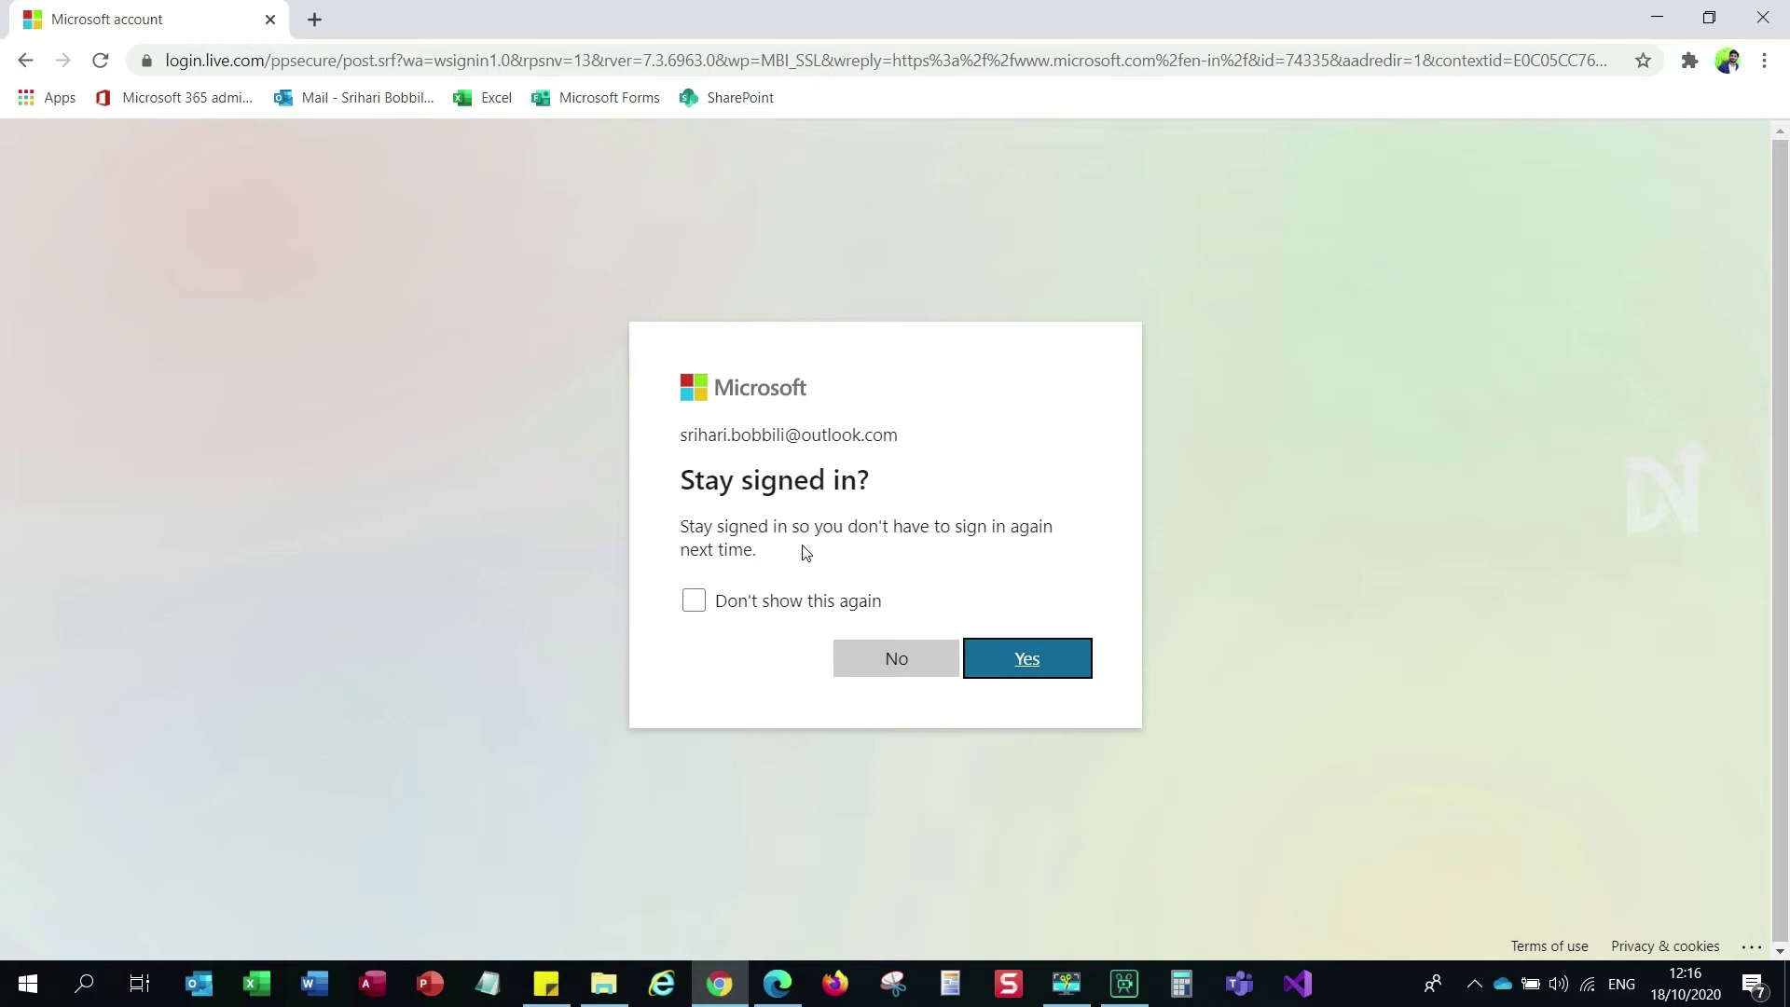
# Decline staying signed in, never asking again, and sign out of the new account.
pyautogui.click(769, 611)
pyautogui.click(897, 657)
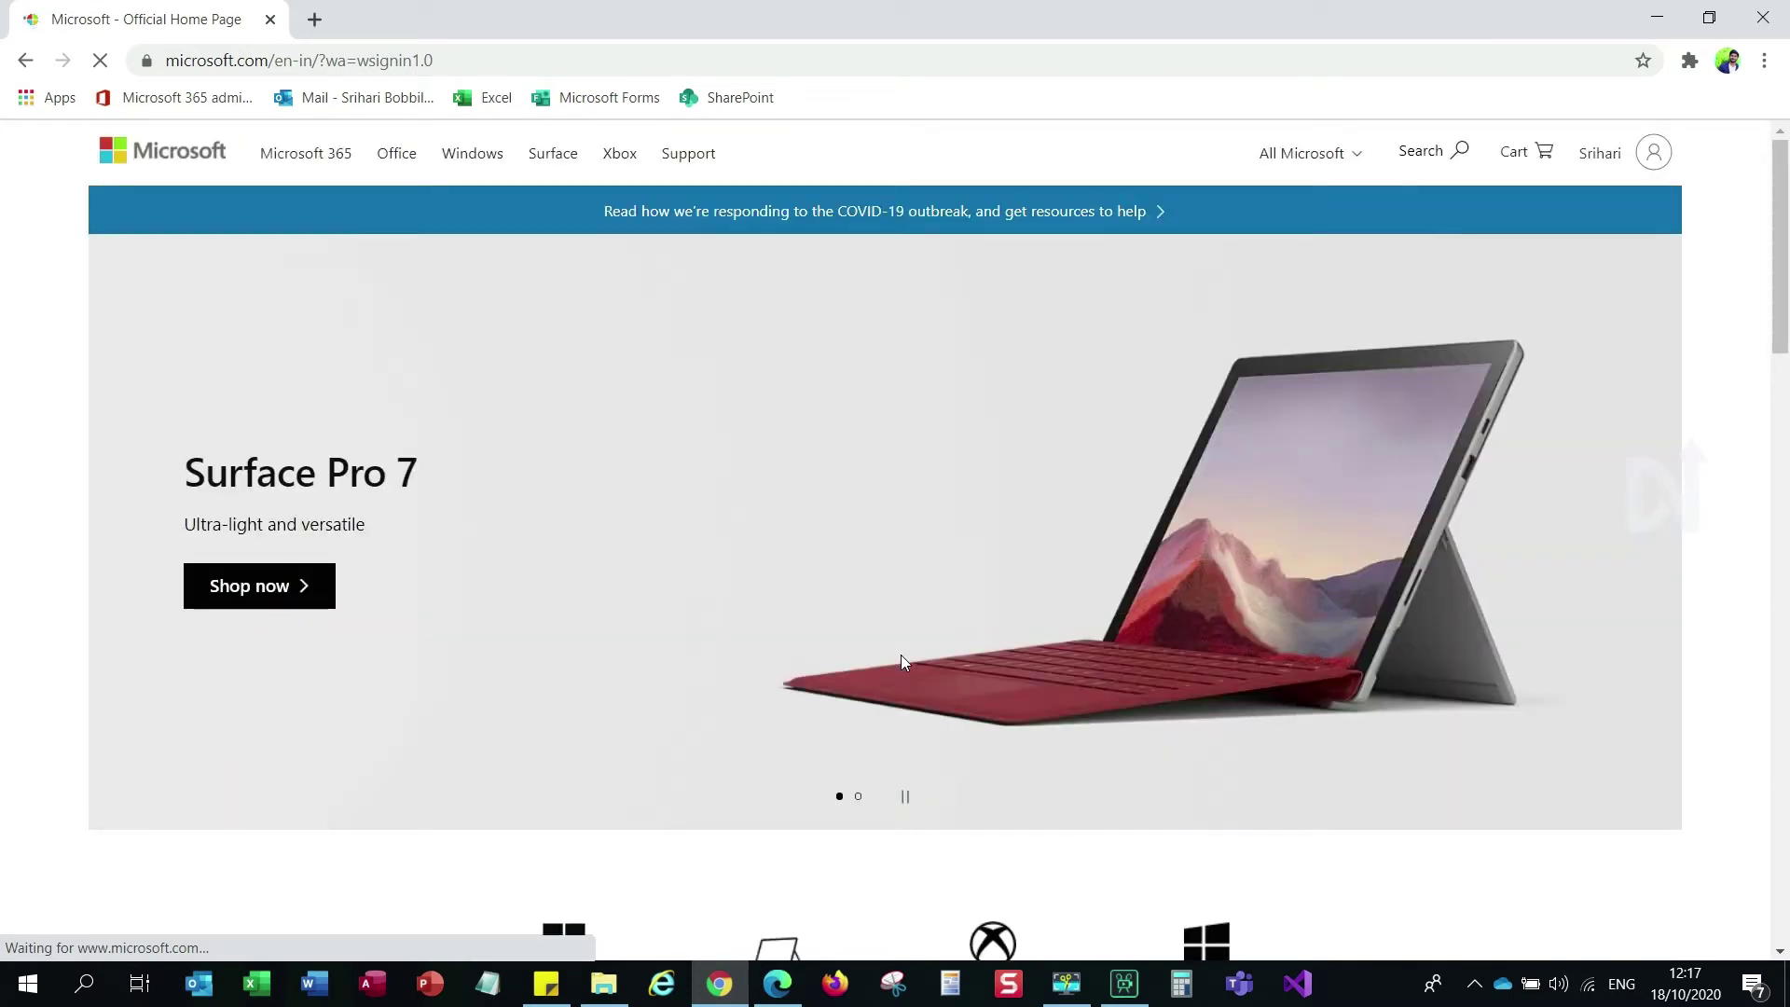
pyautogui.click(1621, 164)
pyautogui.click(1637, 209)
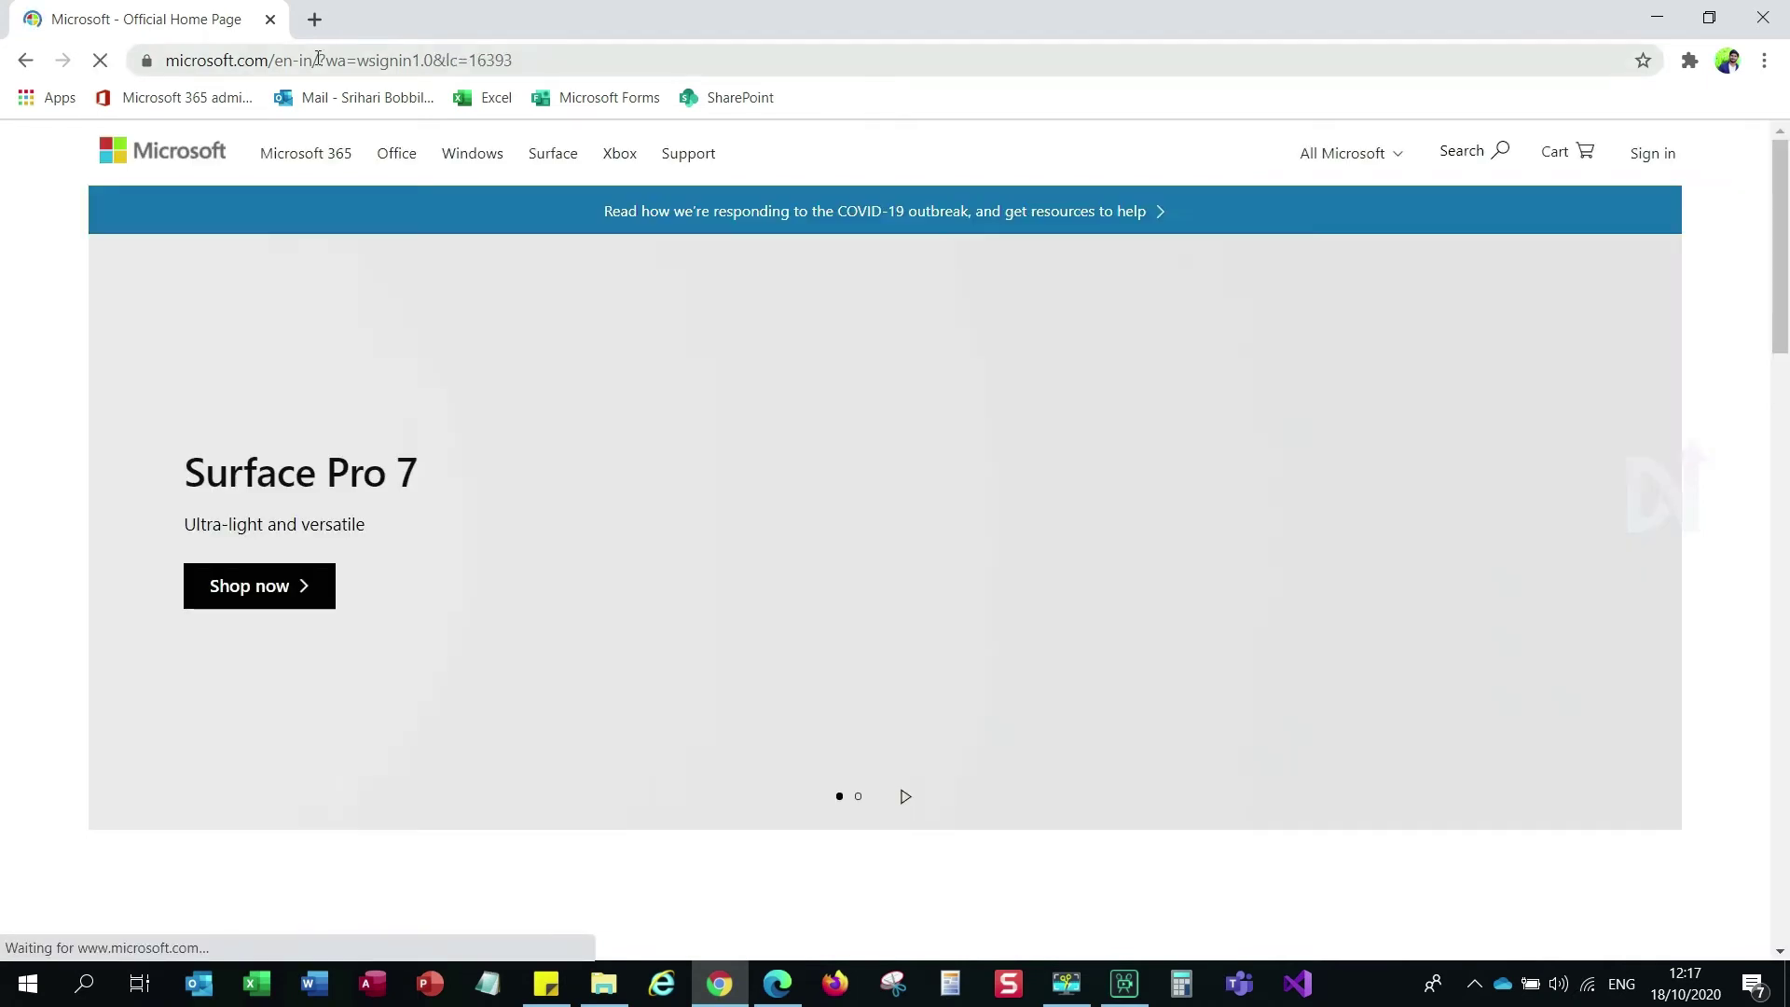
# Go to office.com and open its Products list.
pyautogui.click(319, 63)
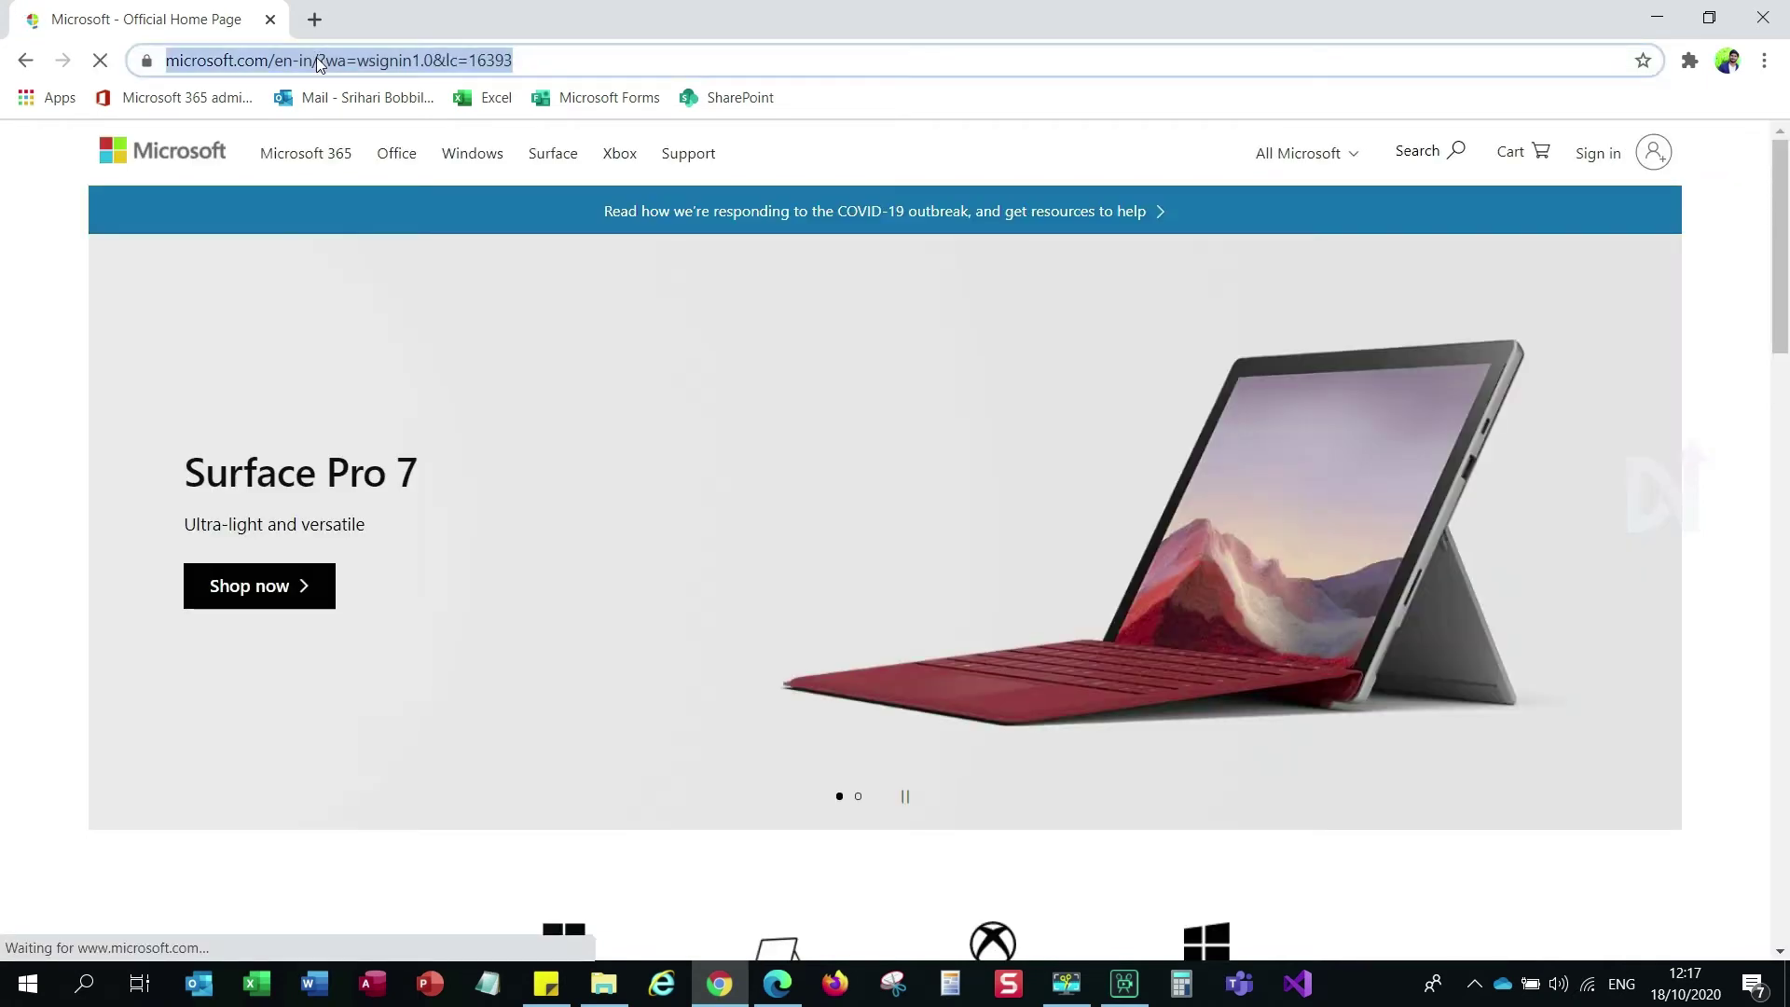
pyautogui.write('office')
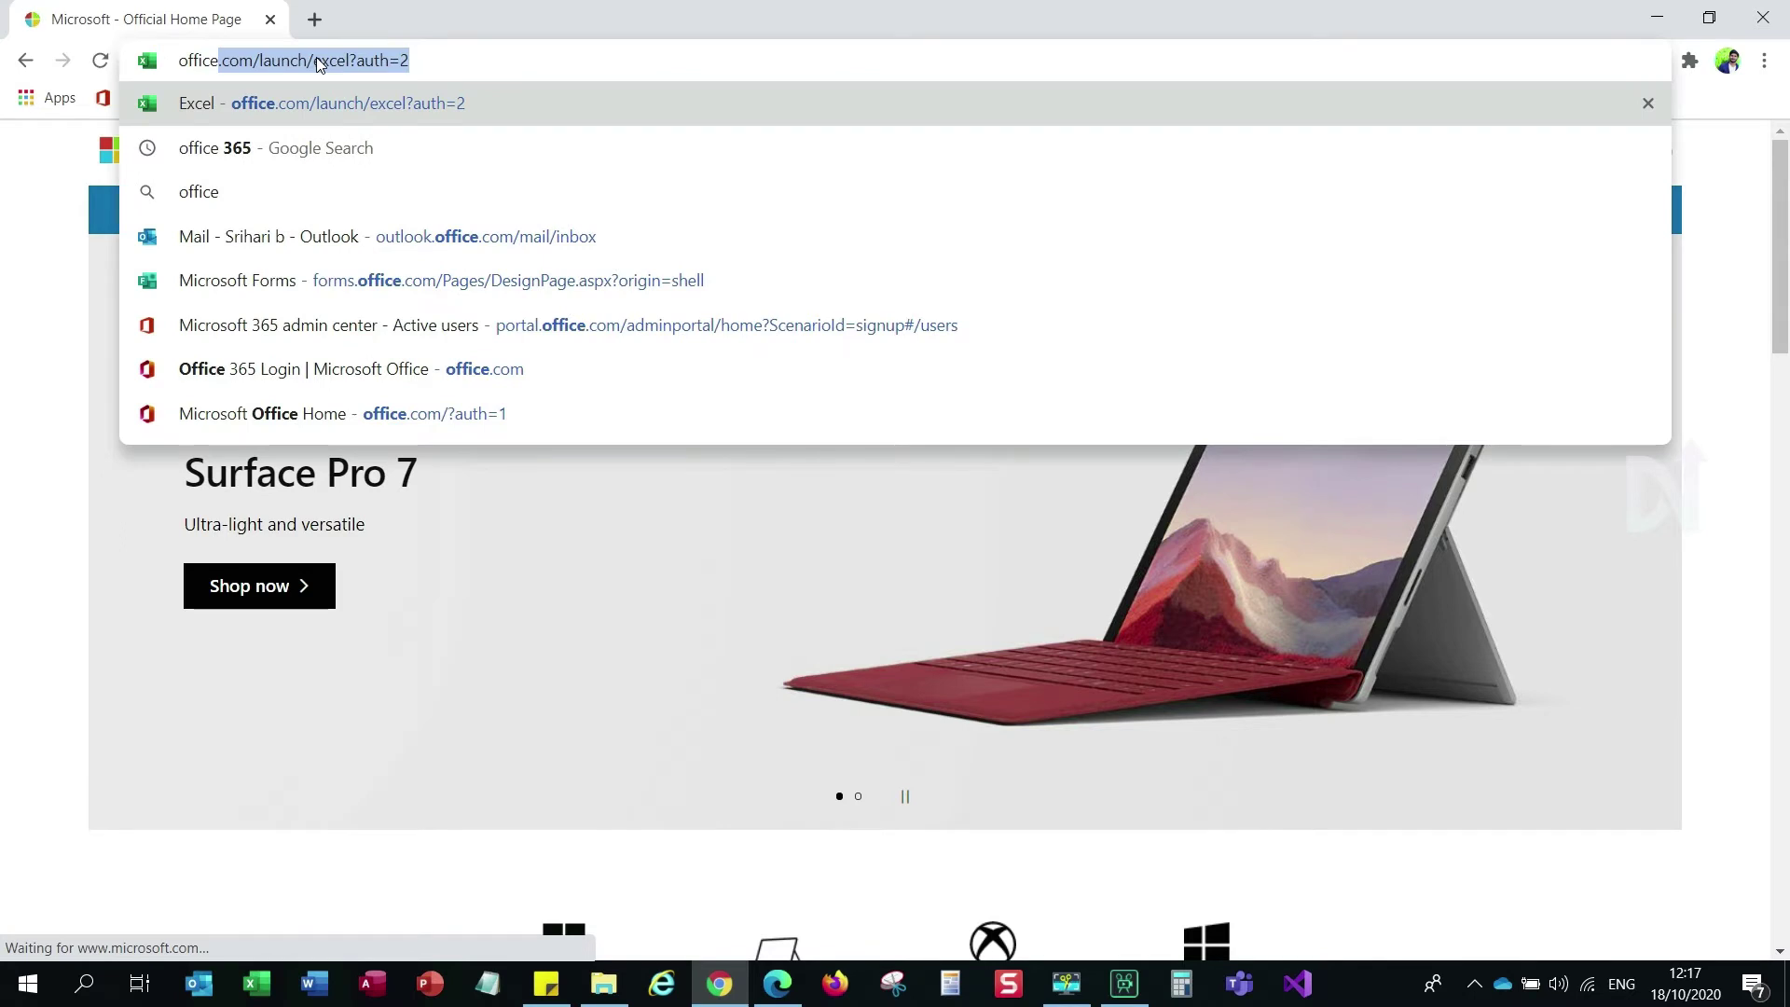
pyautogui.write('.com')
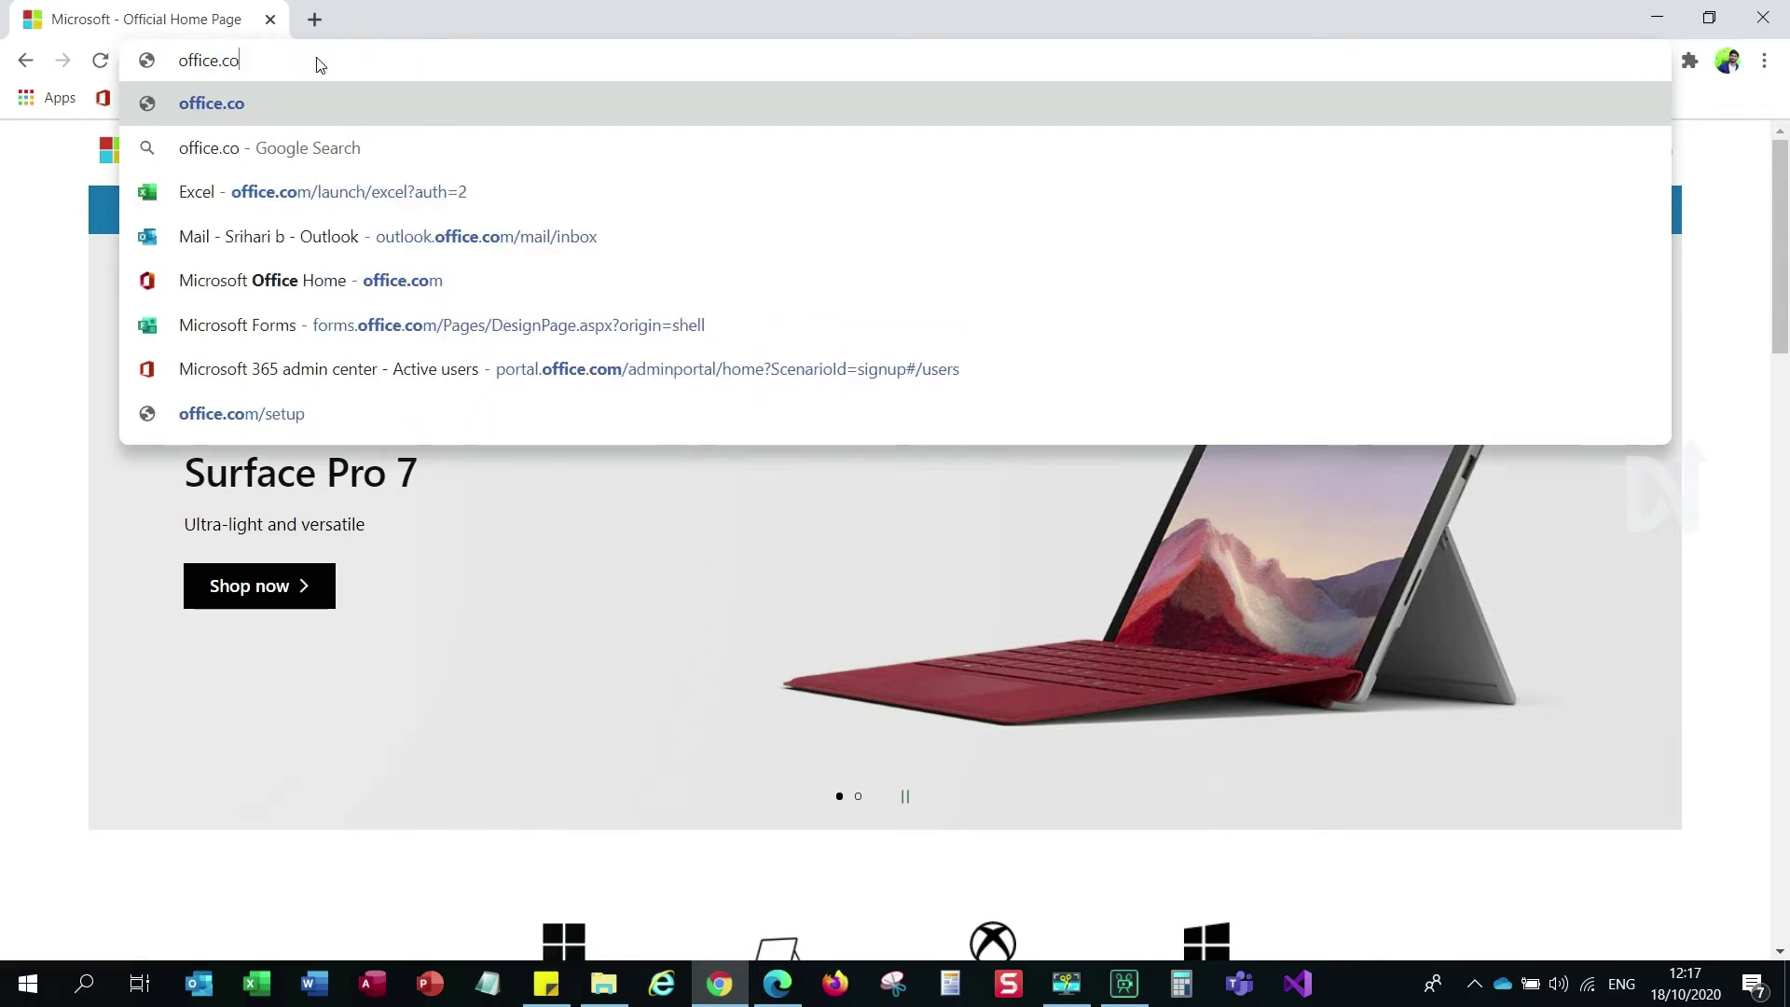
pyautogui.press('Return')
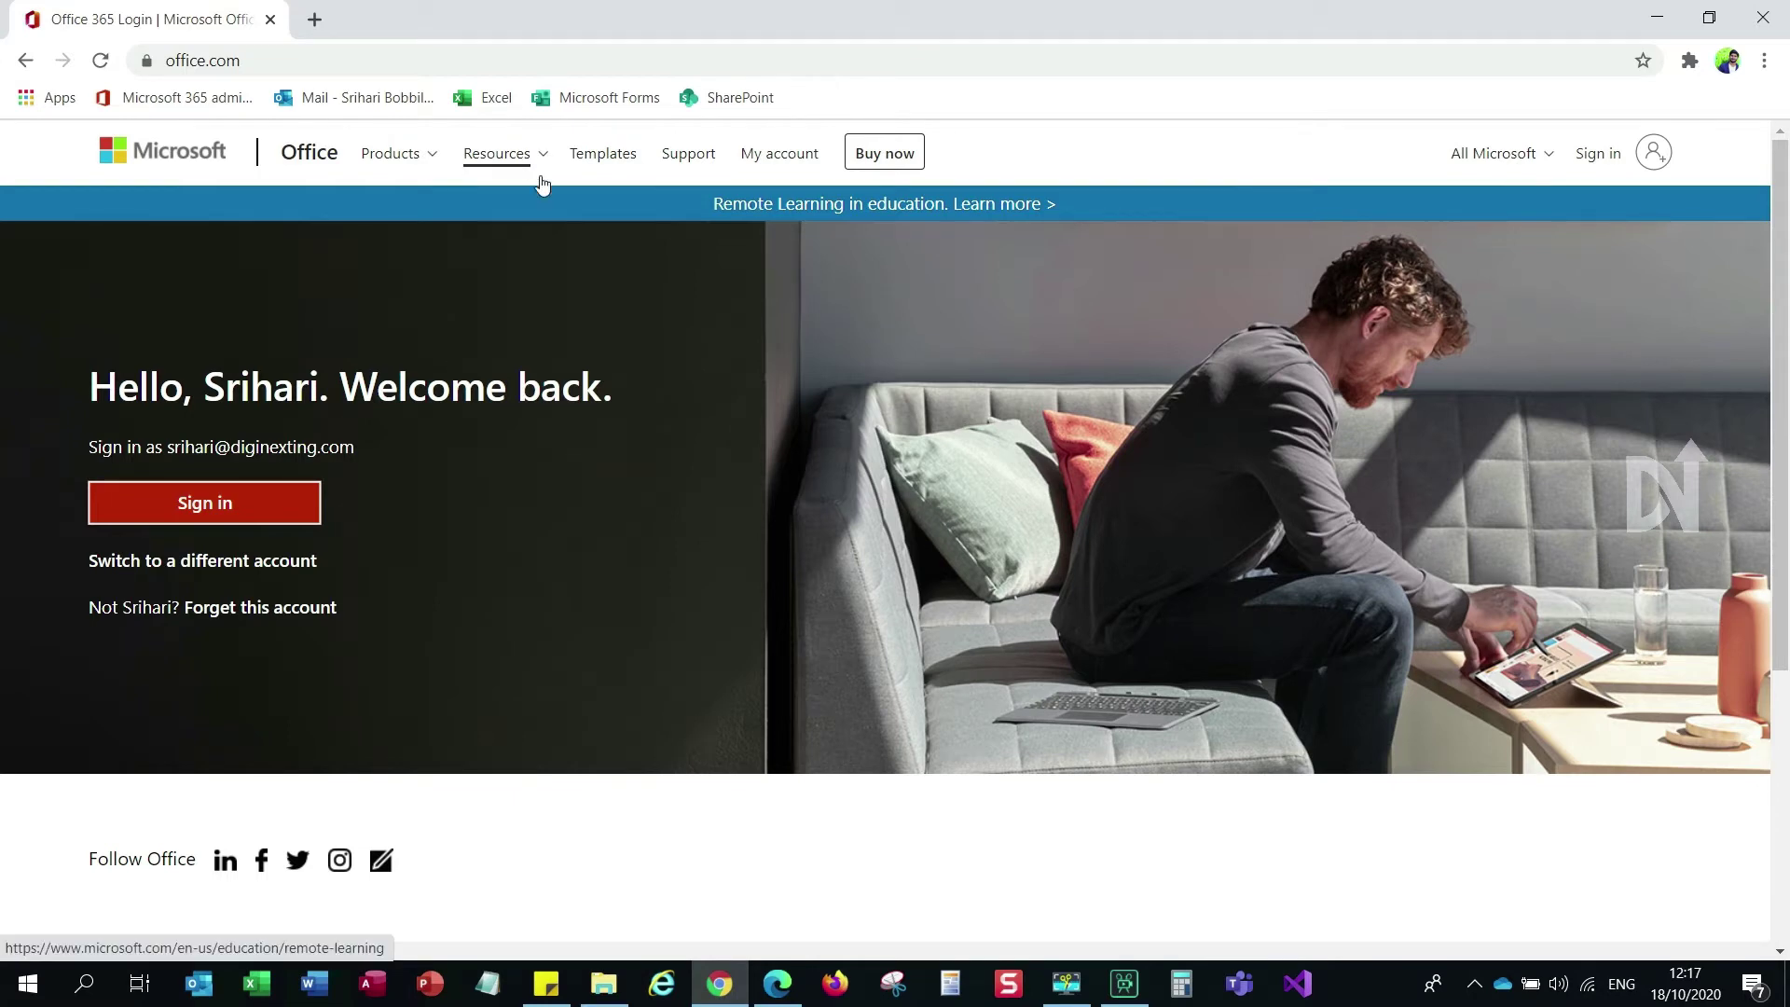
pyautogui.click(427, 160)
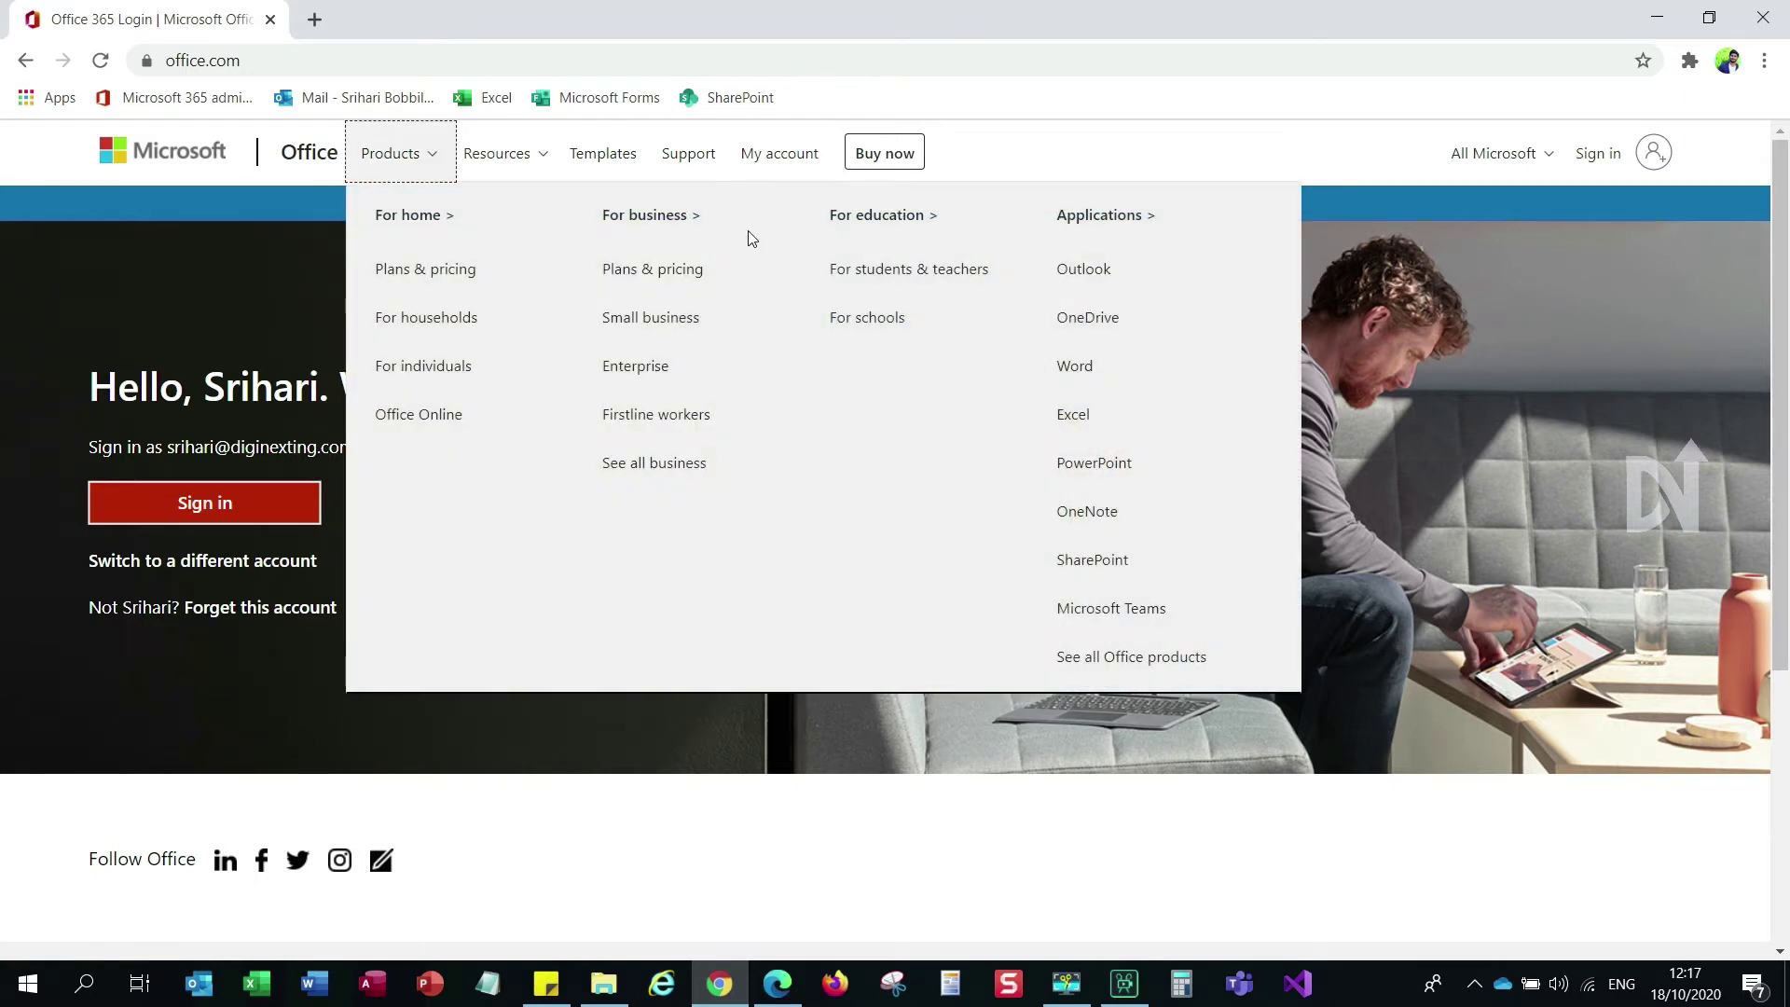
# Start the Office 365 E3 free trial from Enterprise plans and submit the new outlook.com e-mail.
pyautogui.click(625, 369)
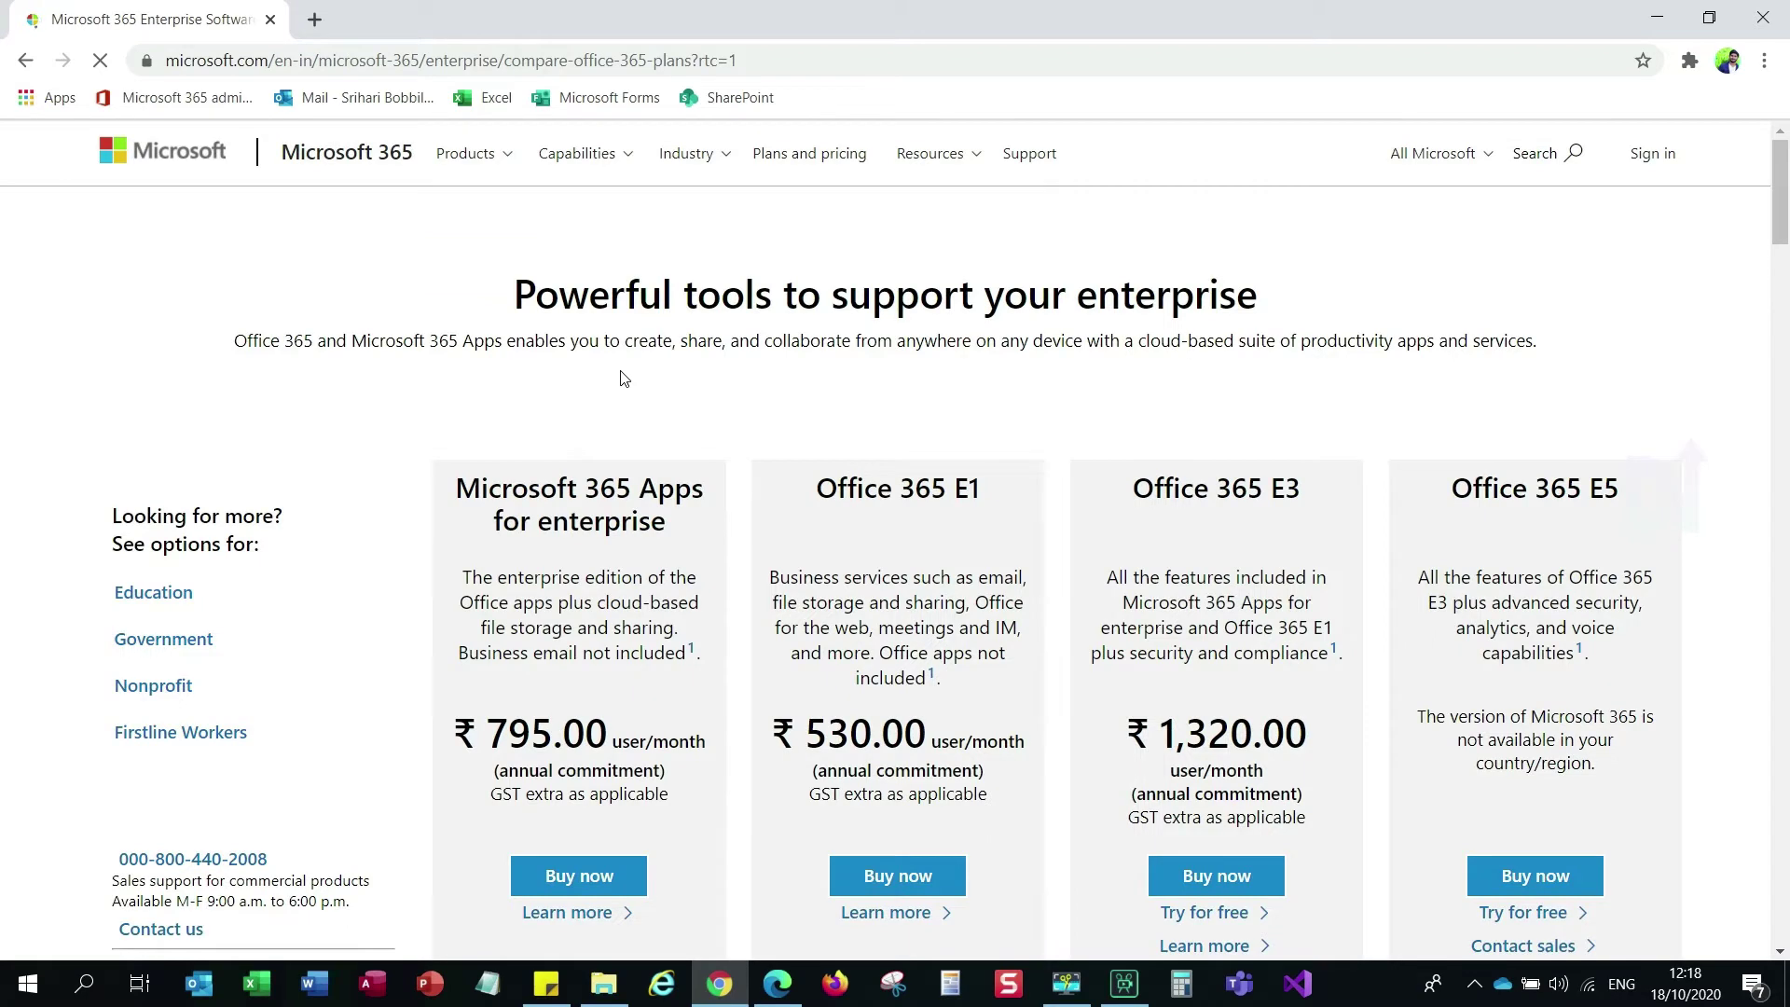
pyautogui.moveTo(1782, 198)
pyautogui.mouseDown()
pyautogui.moveTo(1784, 241)
pyautogui.moveTo(1785, 223)
pyautogui.mouseUp()
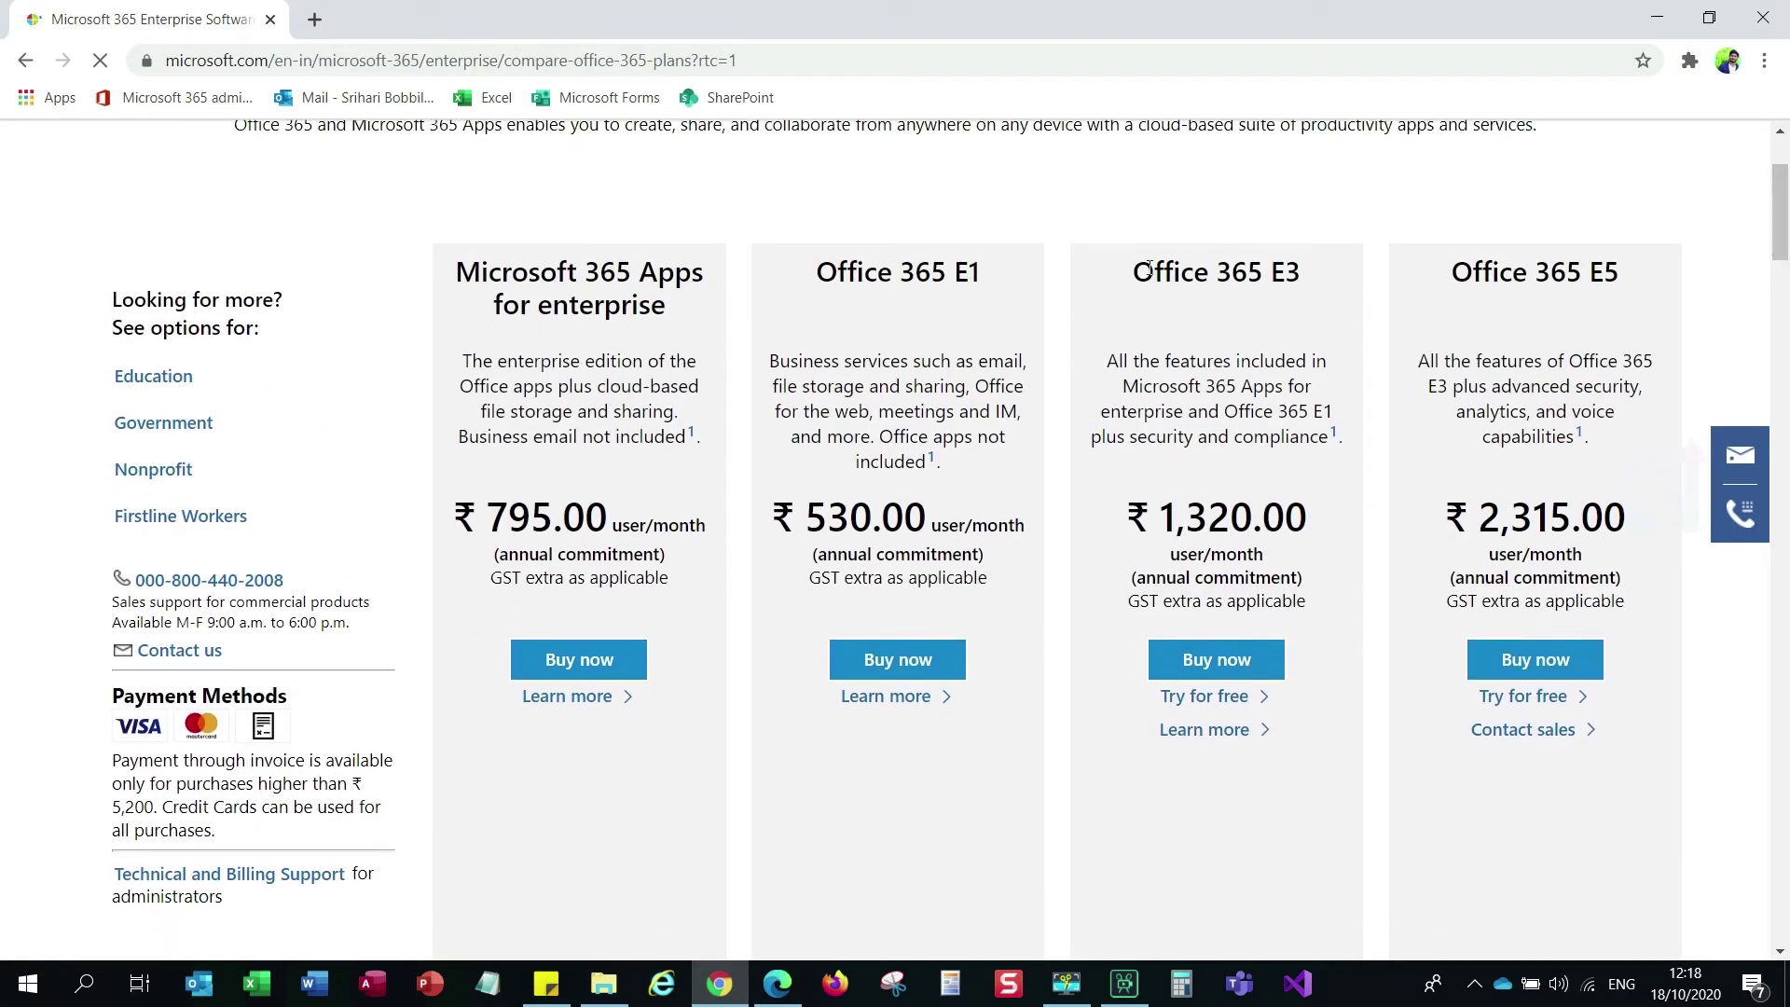
pyautogui.click(1204, 699)
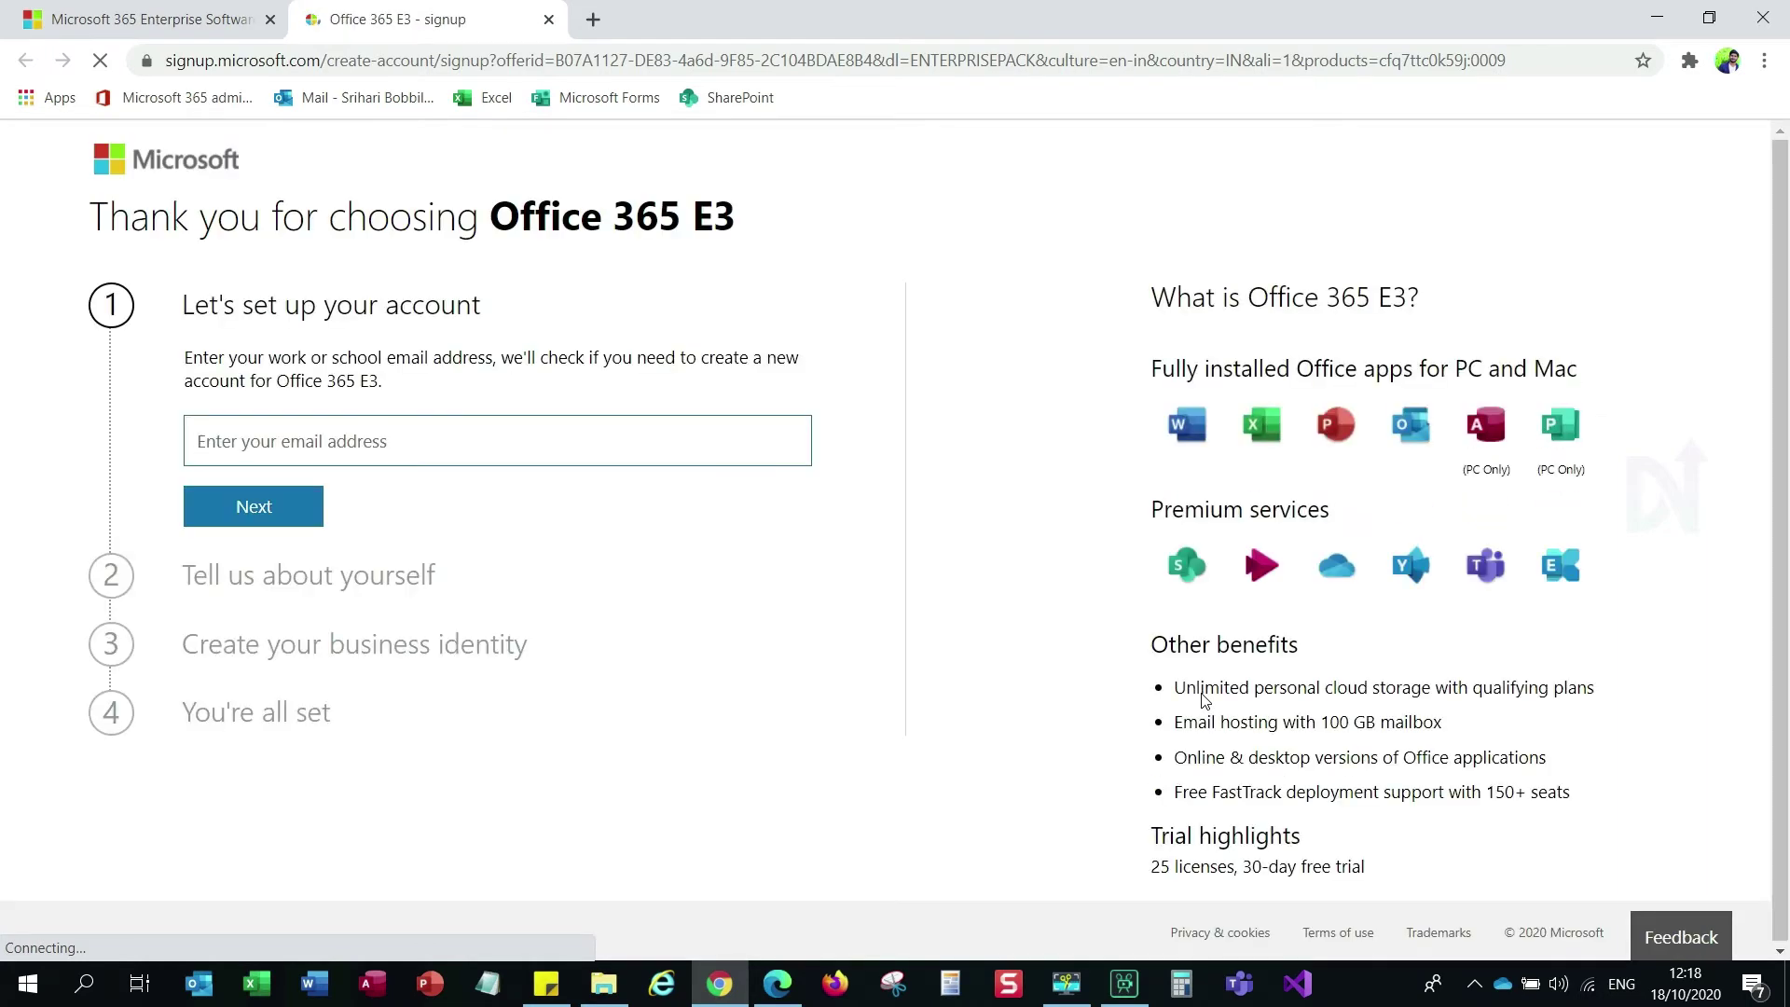
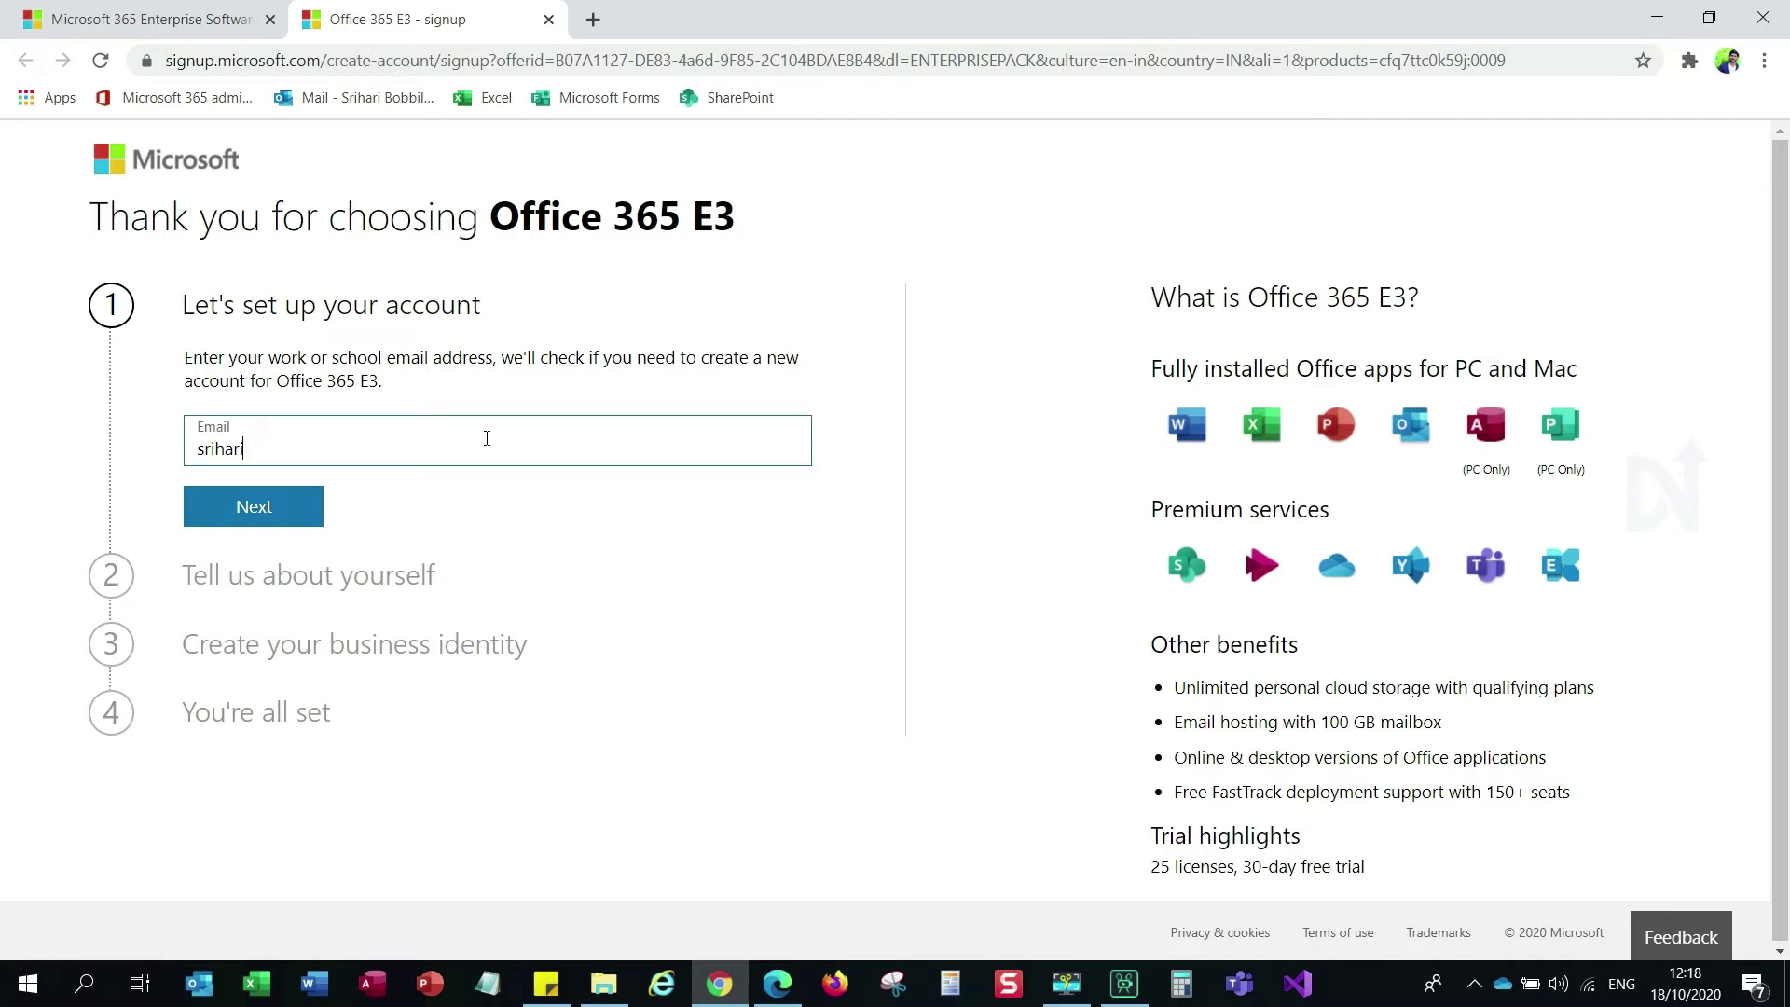
pyautogui.click(235, 505)
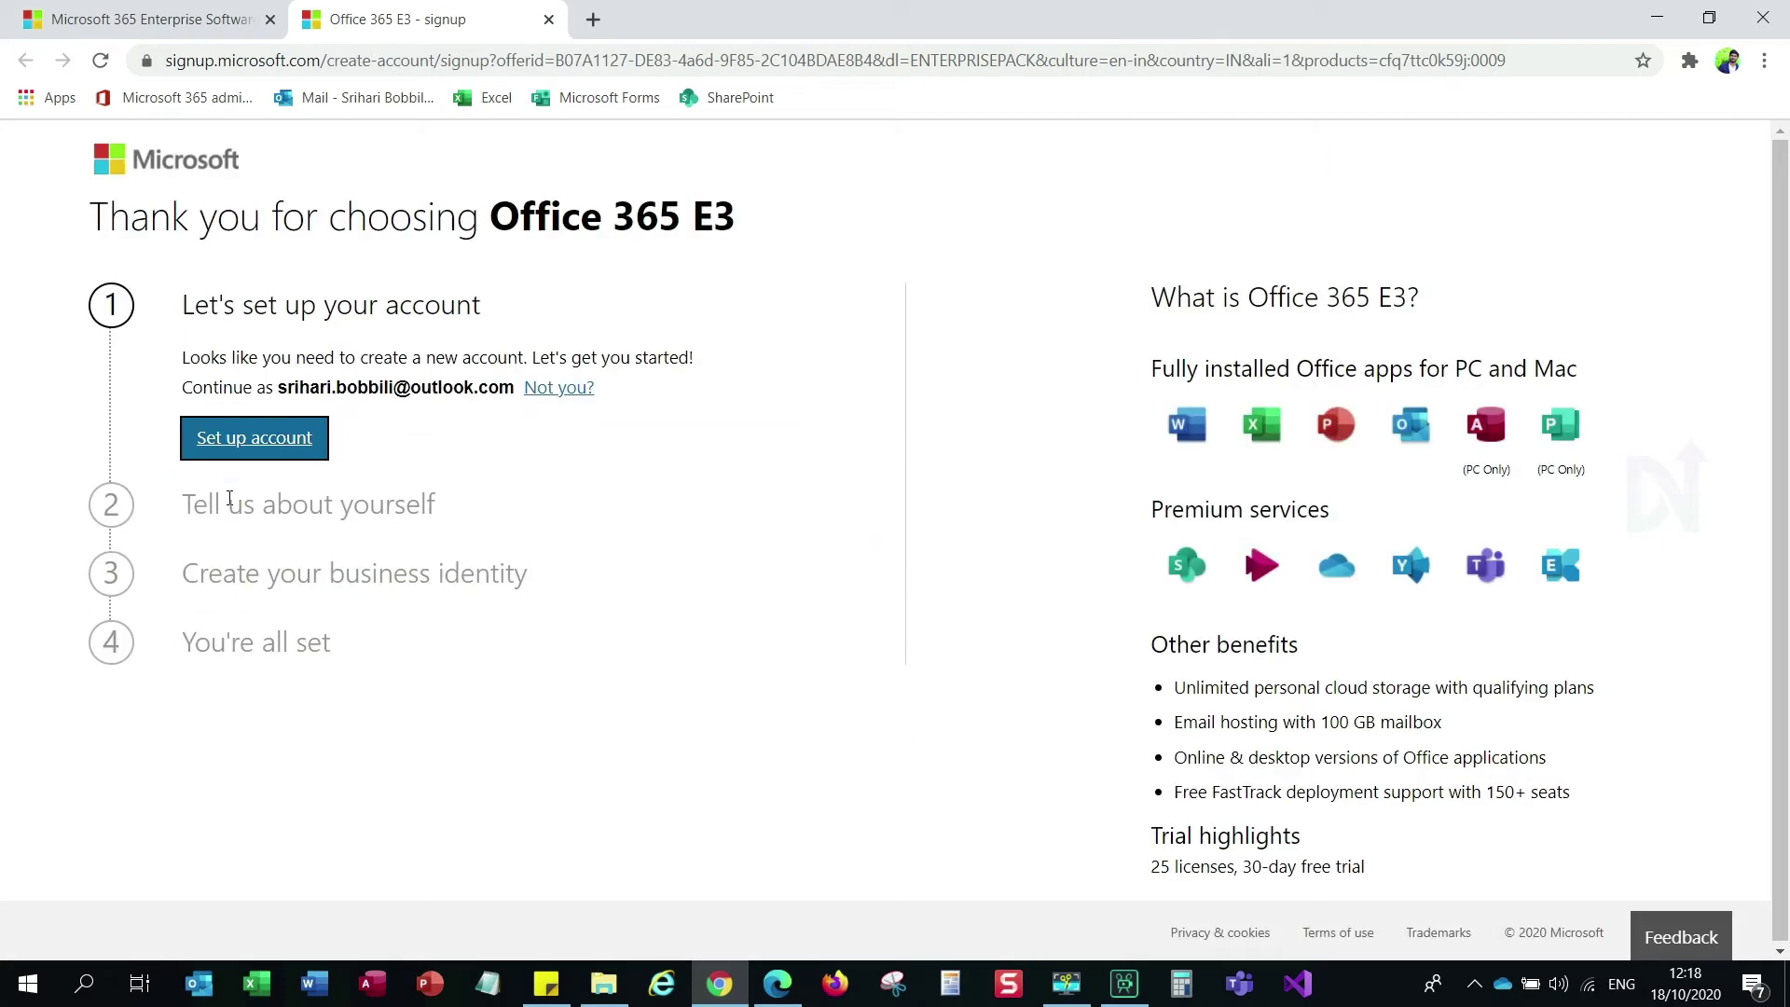
# Begin setting up a new account and enter the contact's first and last name.
pyautogui.click(230, 445)
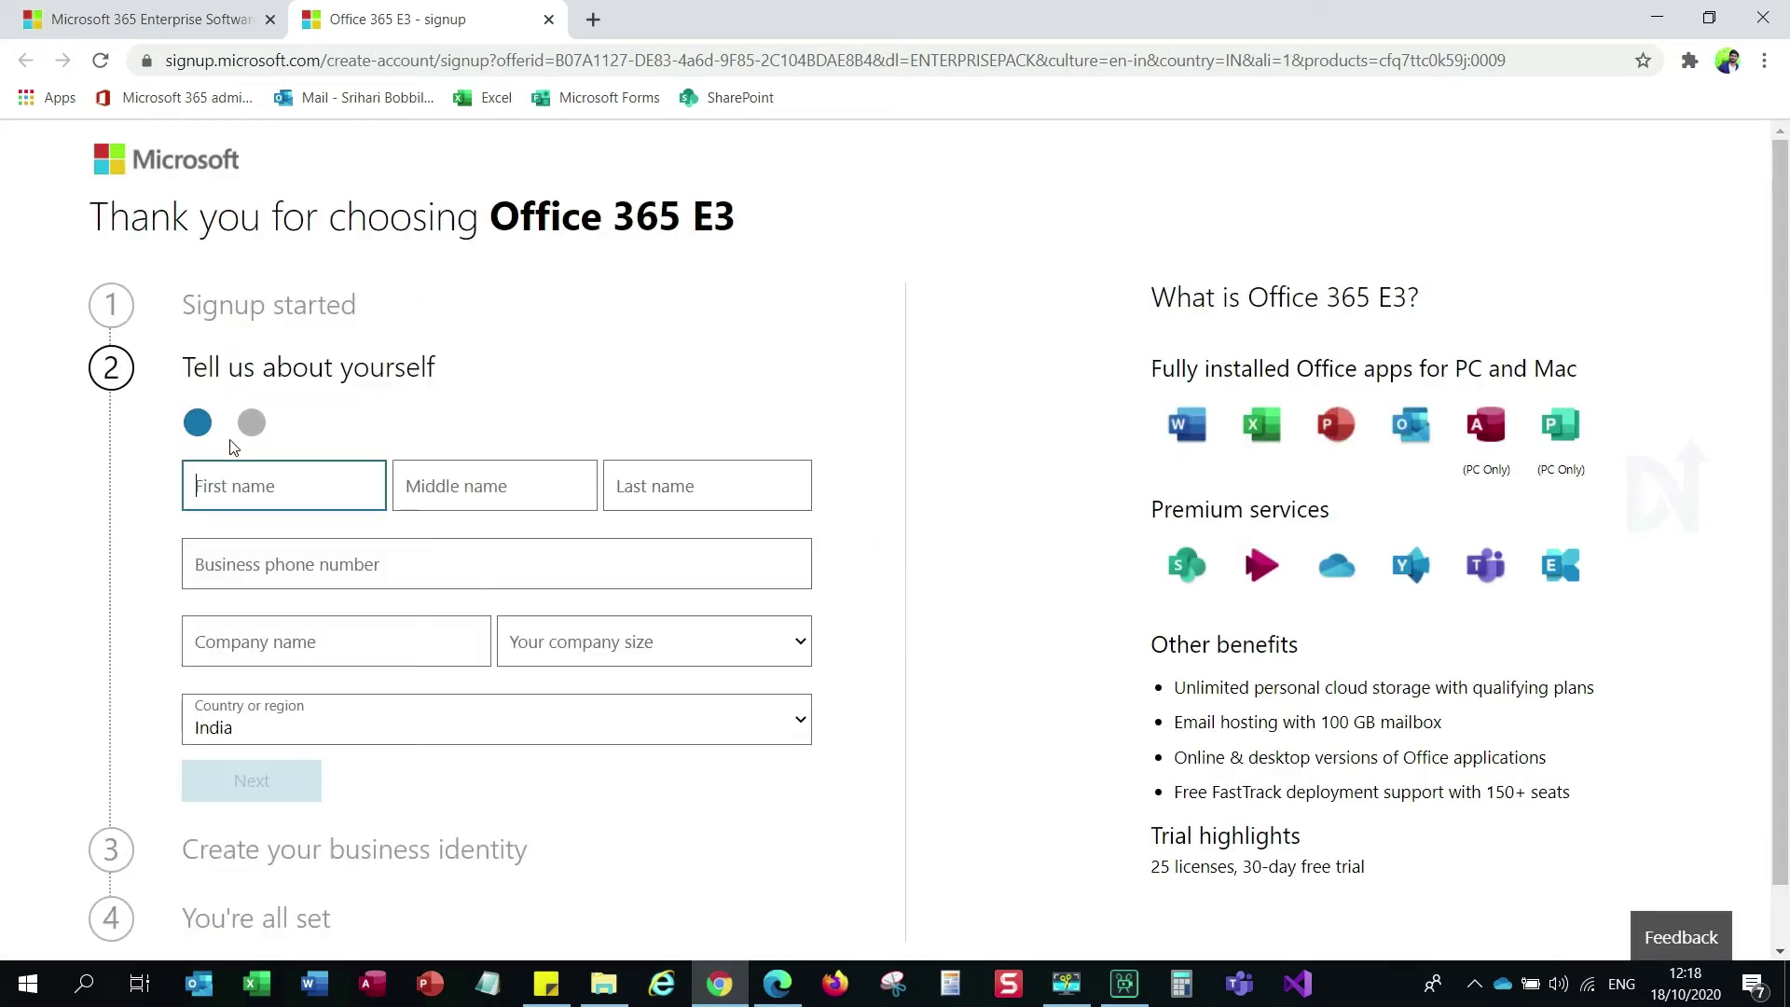
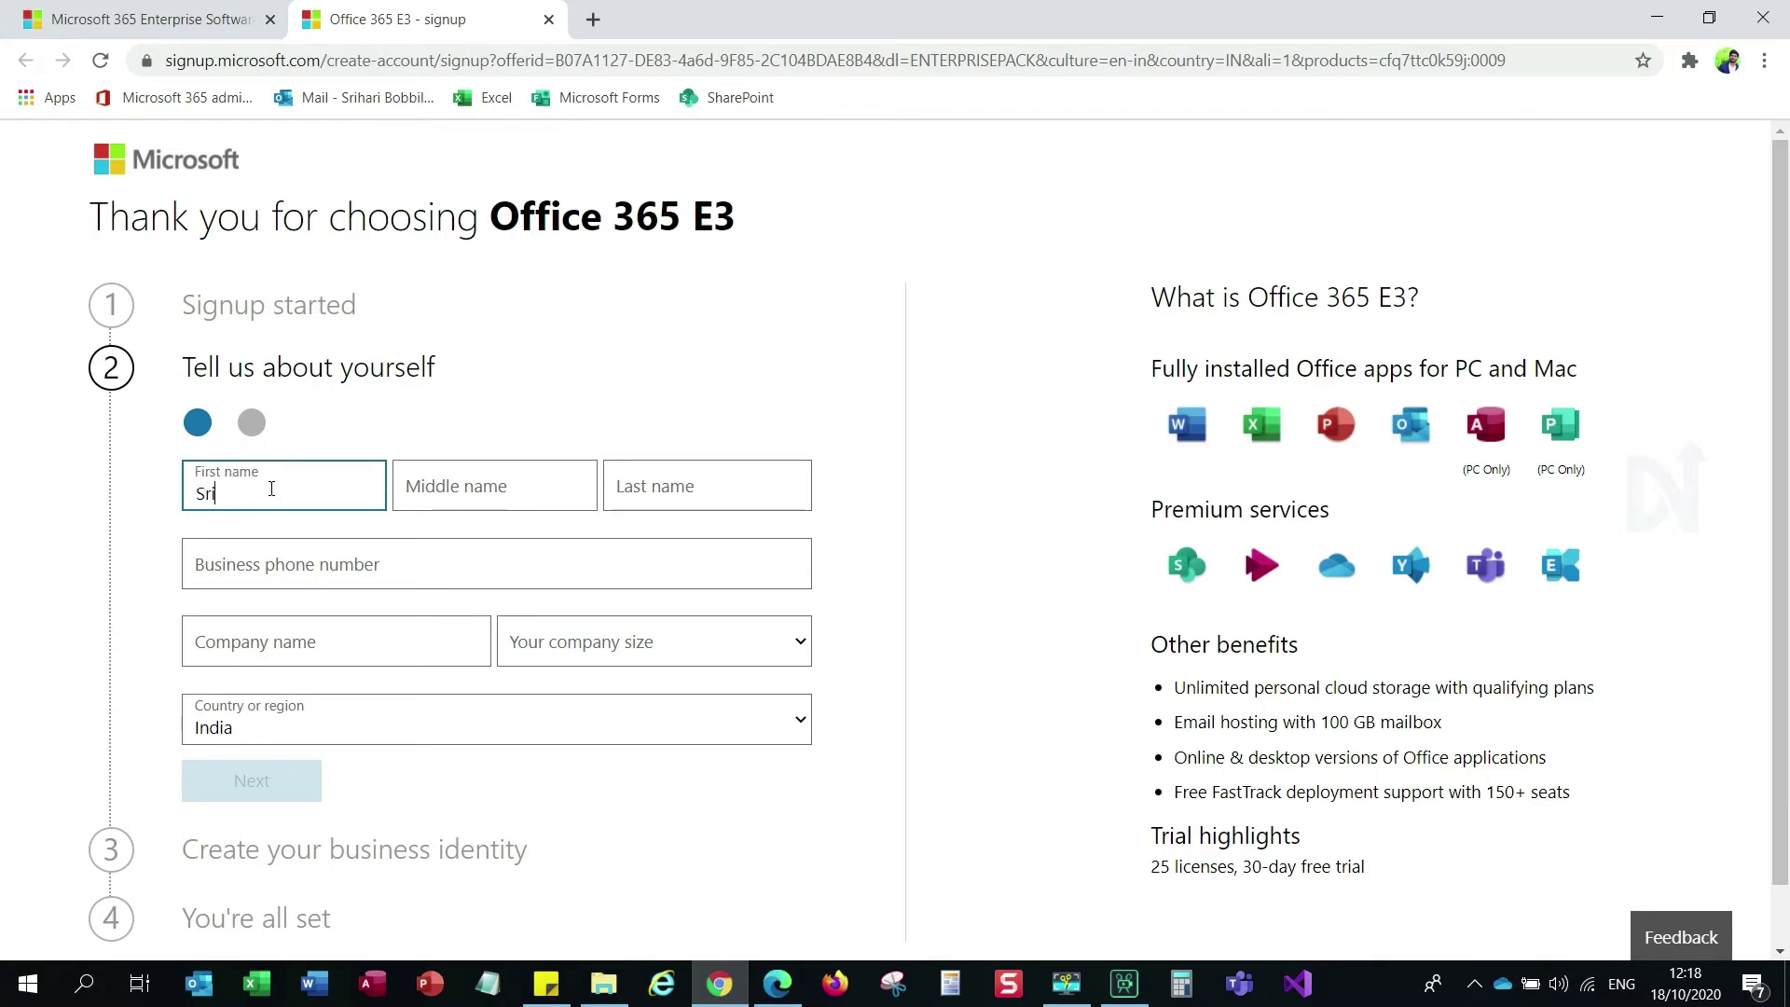
pyautogui.press('Tab')
pyautogui.press('Tab')
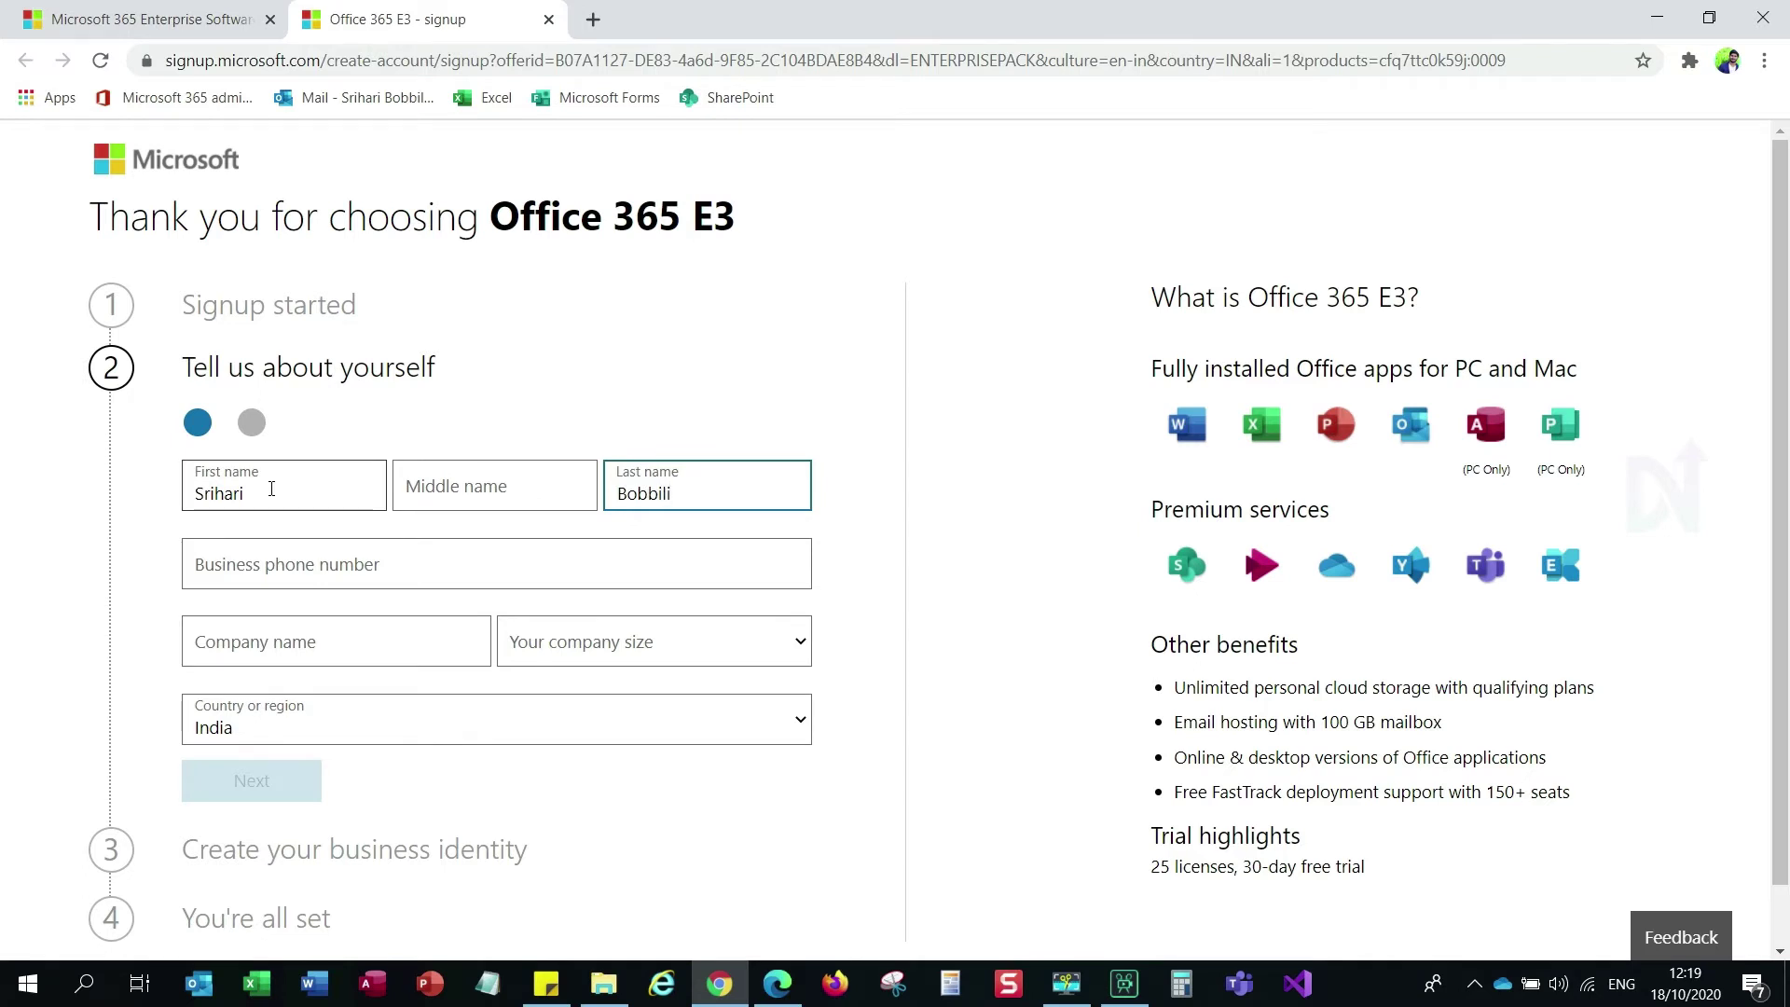
# Set the company size to 2-4 people and the company name to PALearning.
pyautogui.click(381, 570)
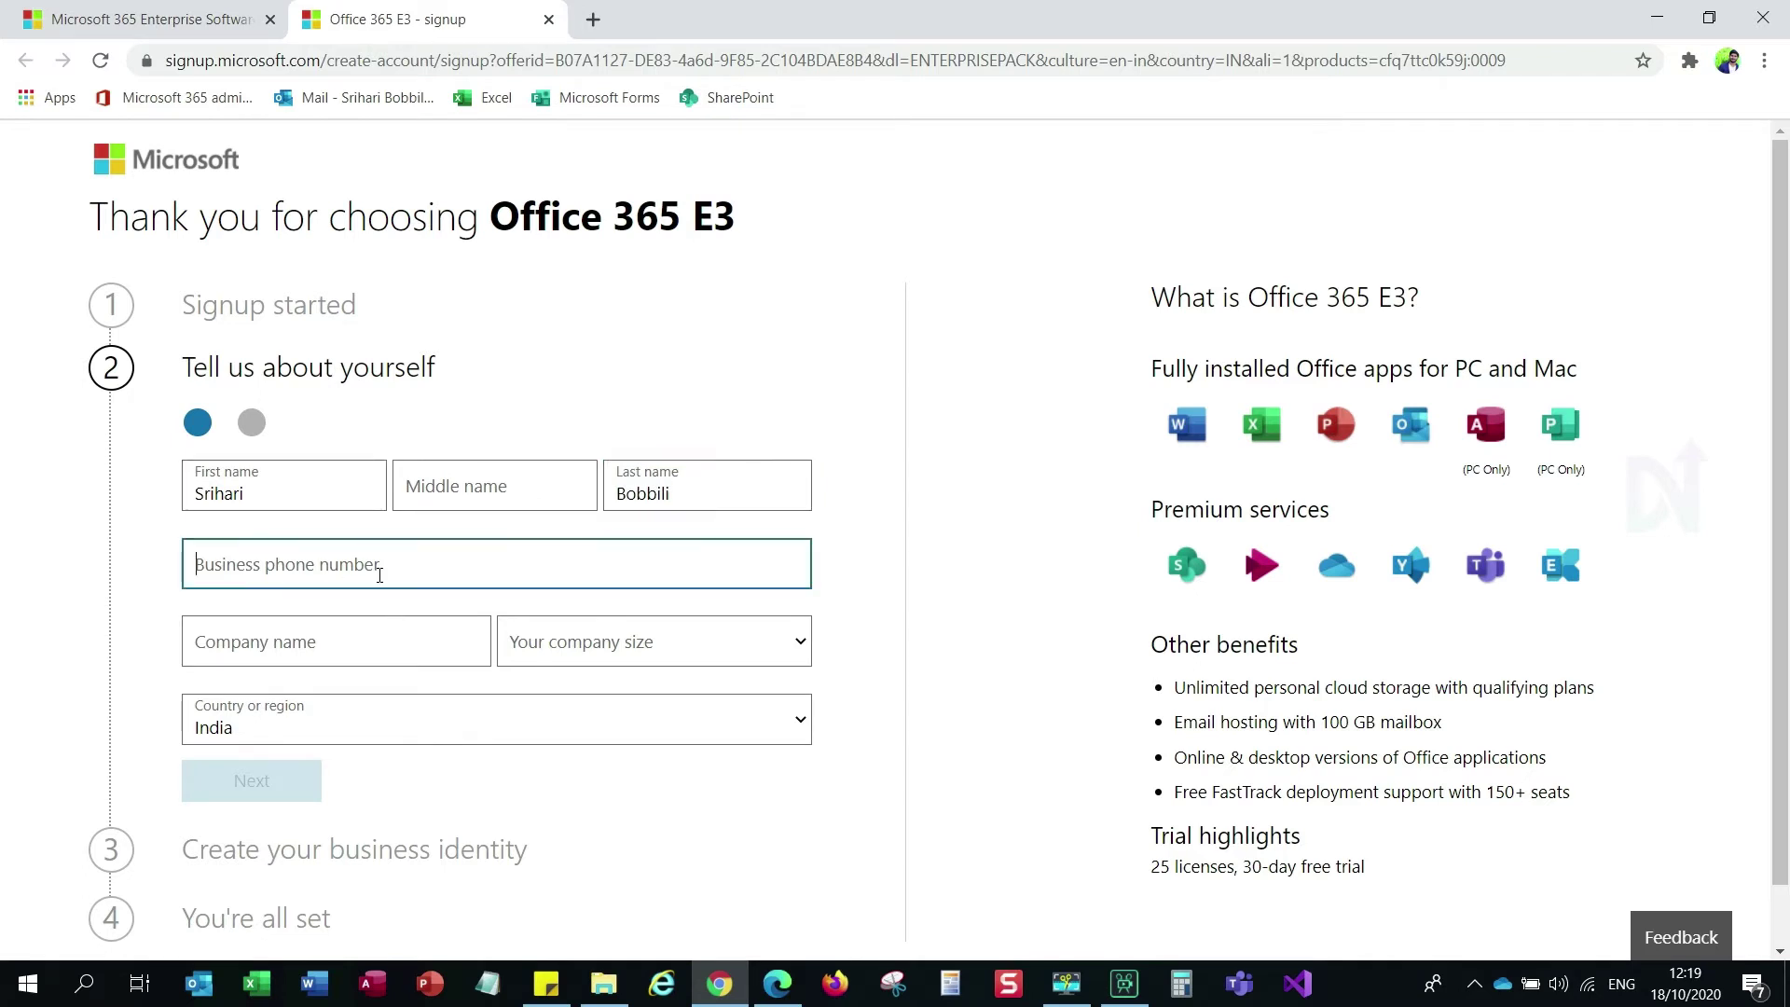
pyautogui.click(461, 645)
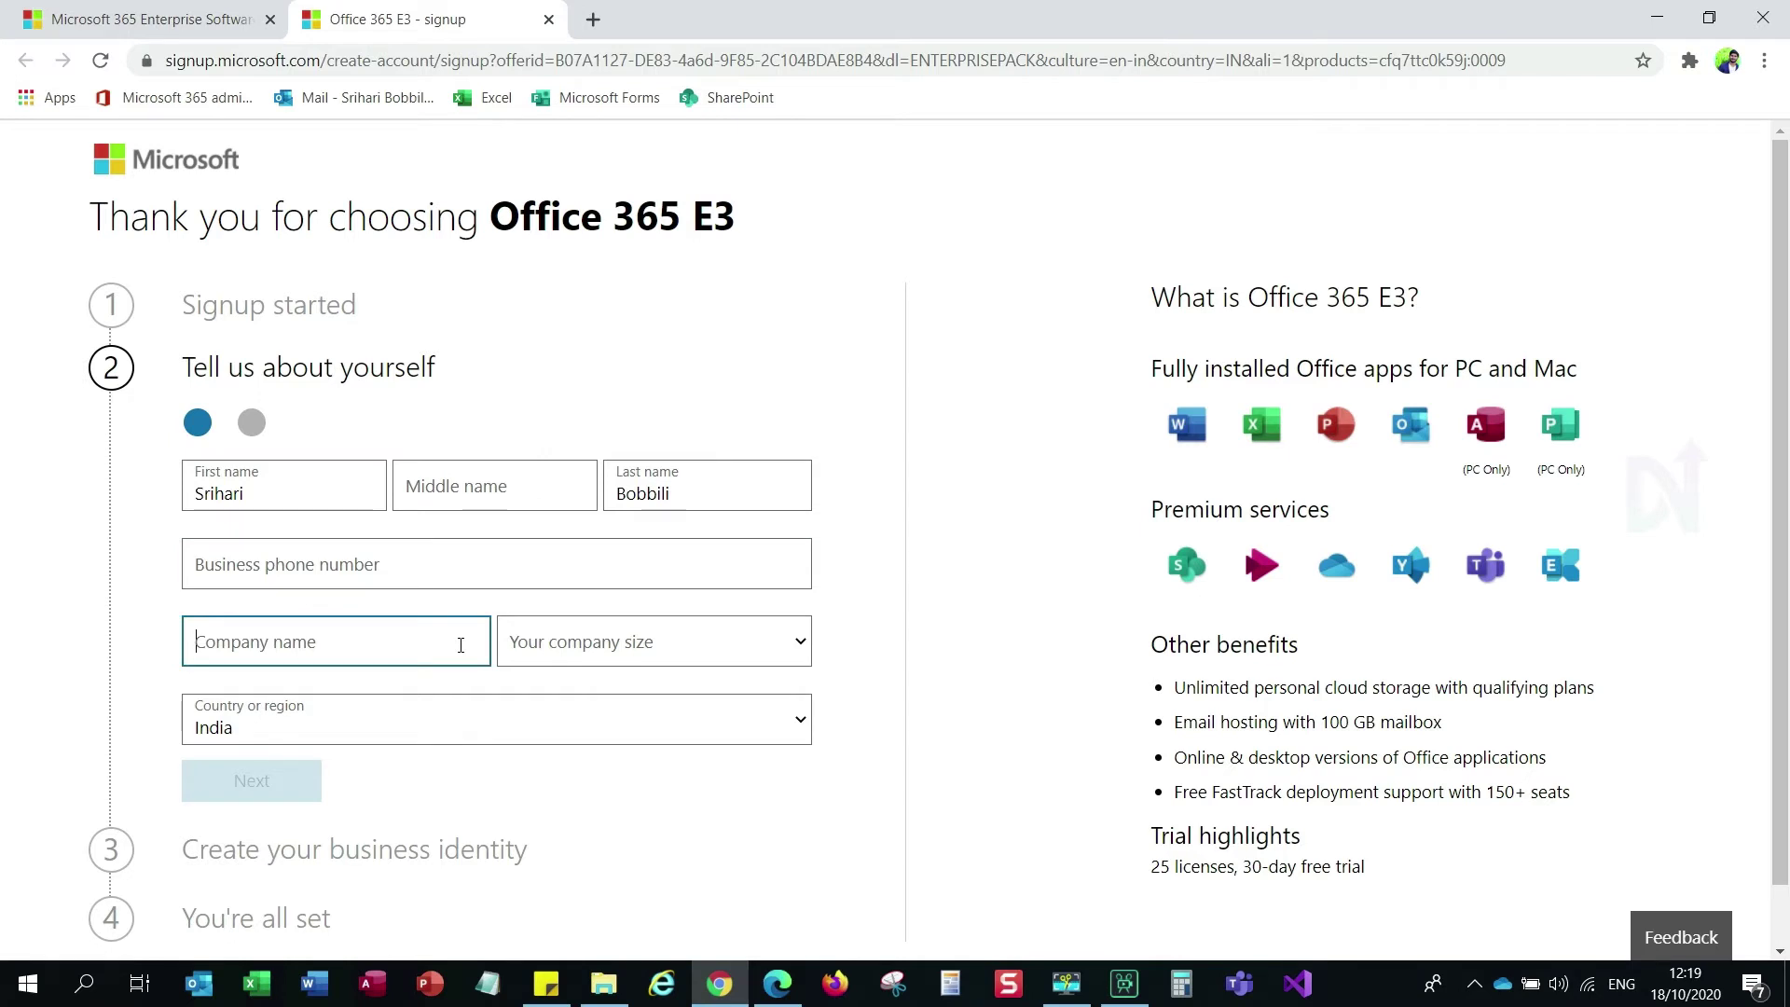
pyautogui.click(713, 644)
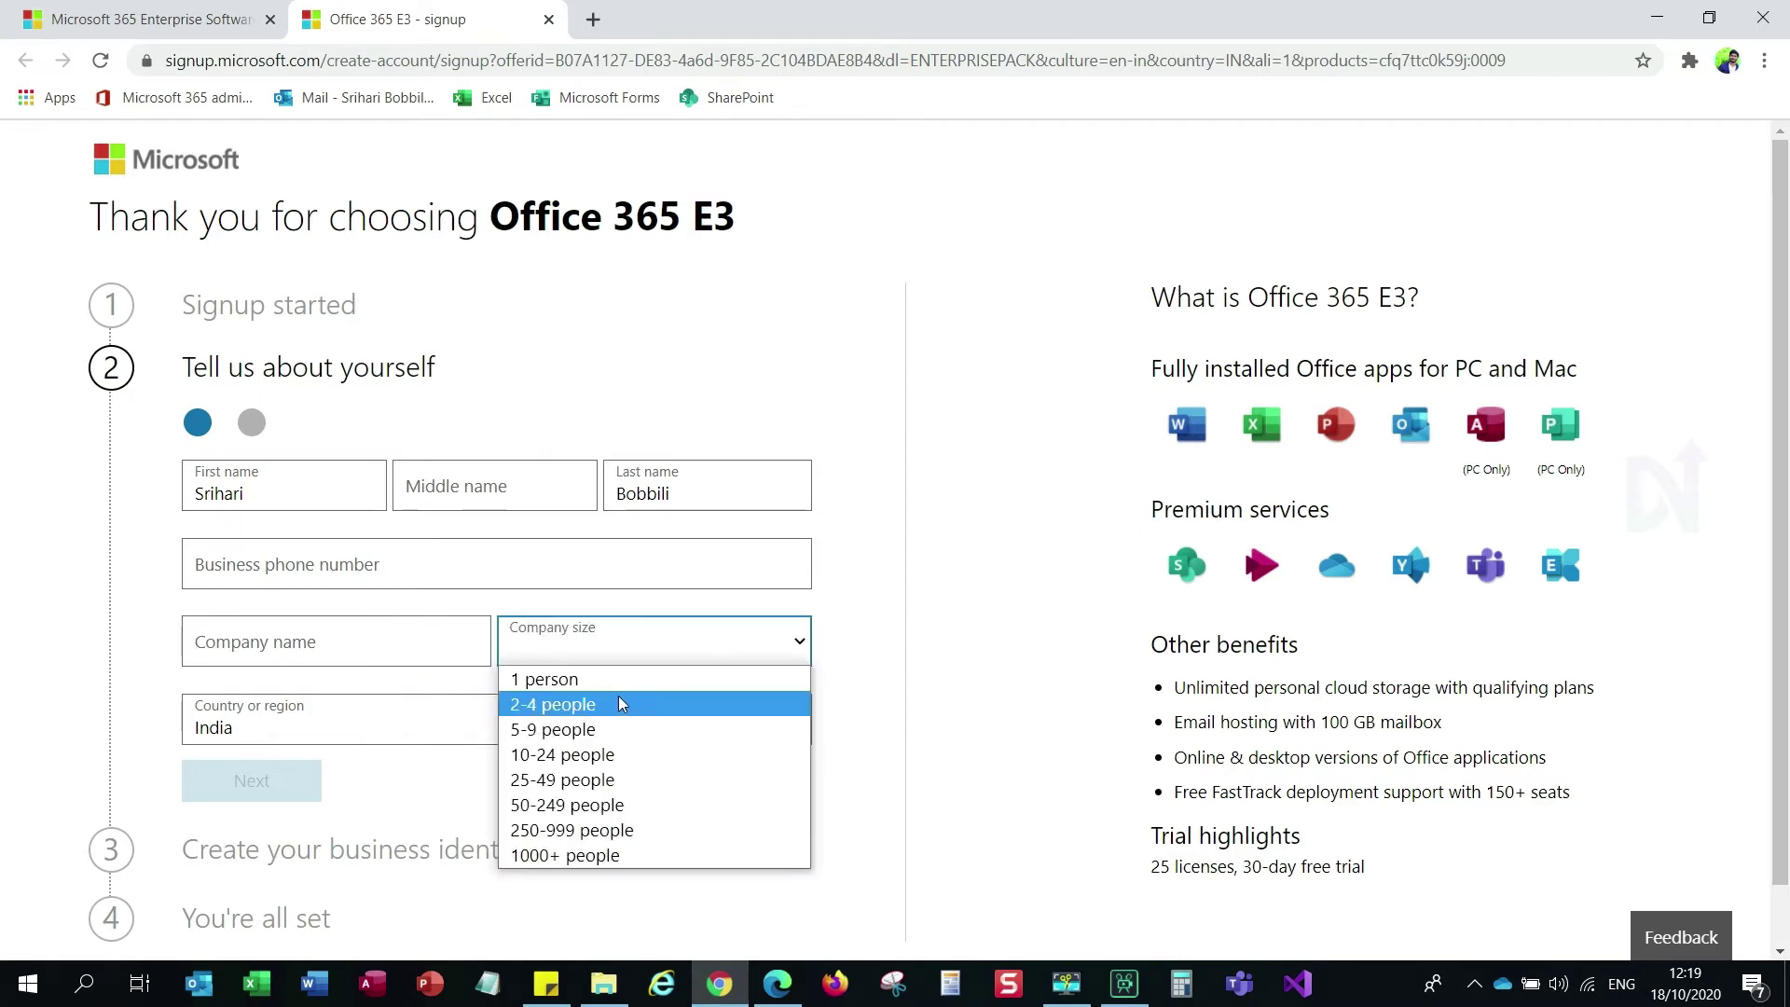
pyautogui.click(583, 706)
pyautogui.click(386, 648)
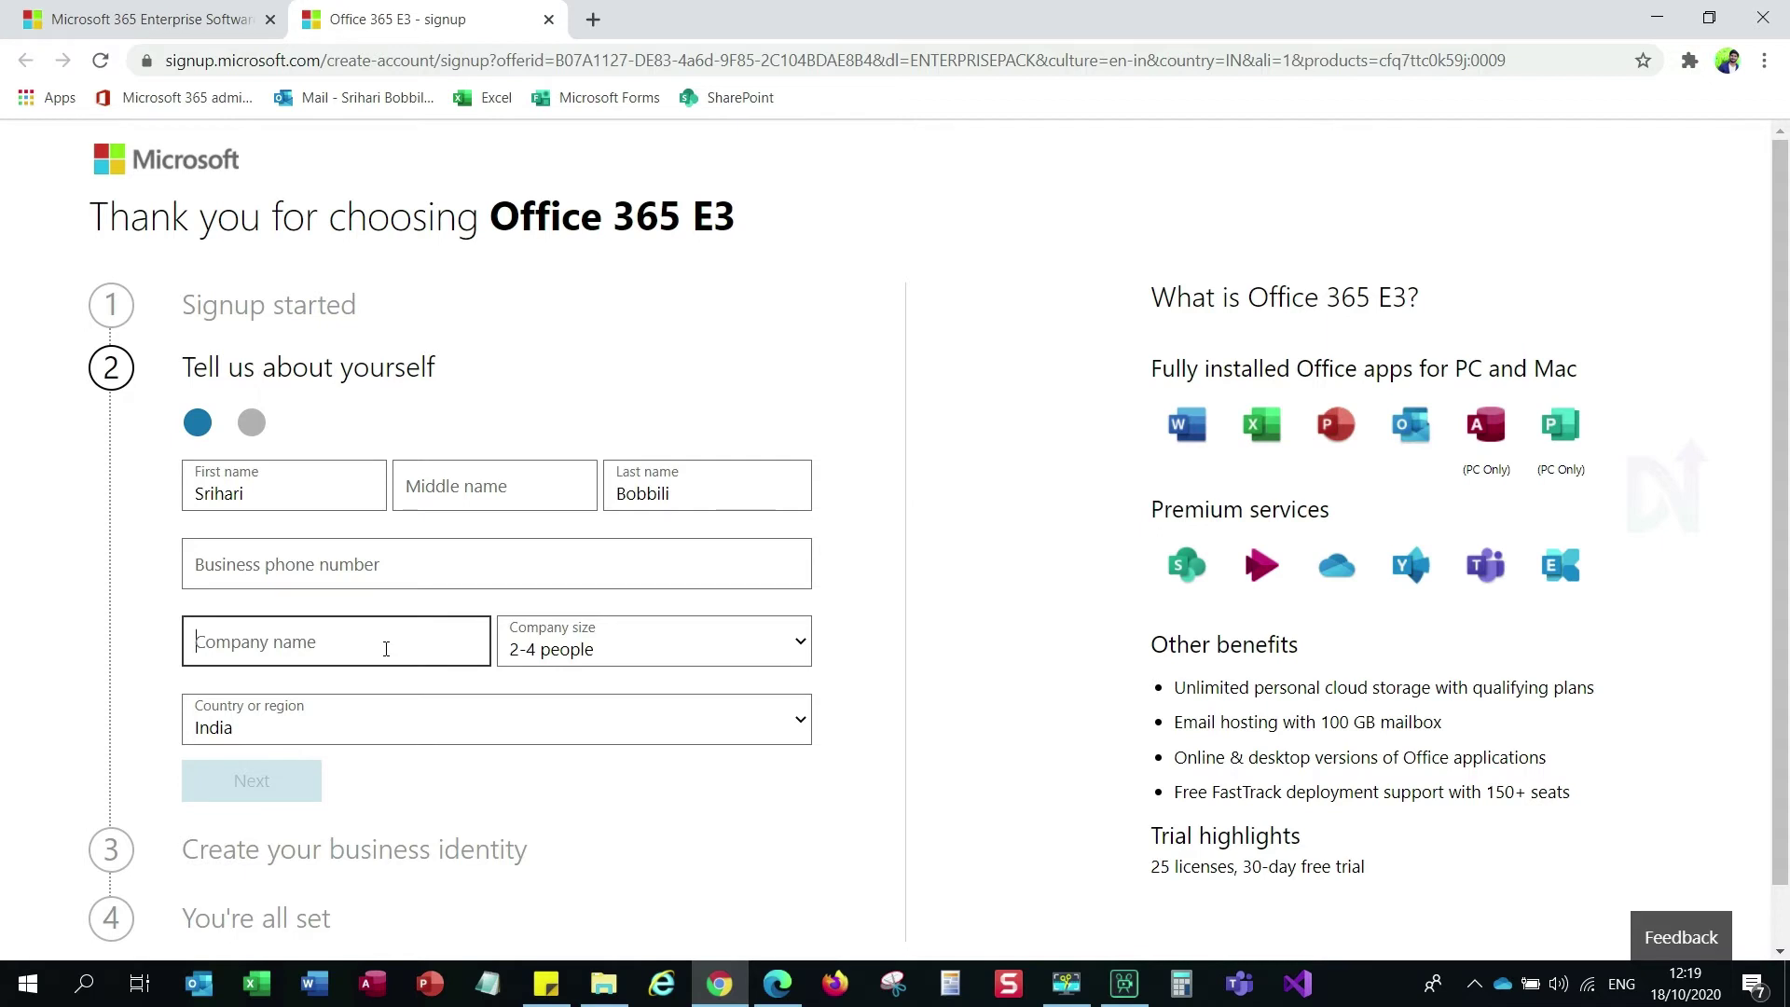
pyautogui.write('PALea')
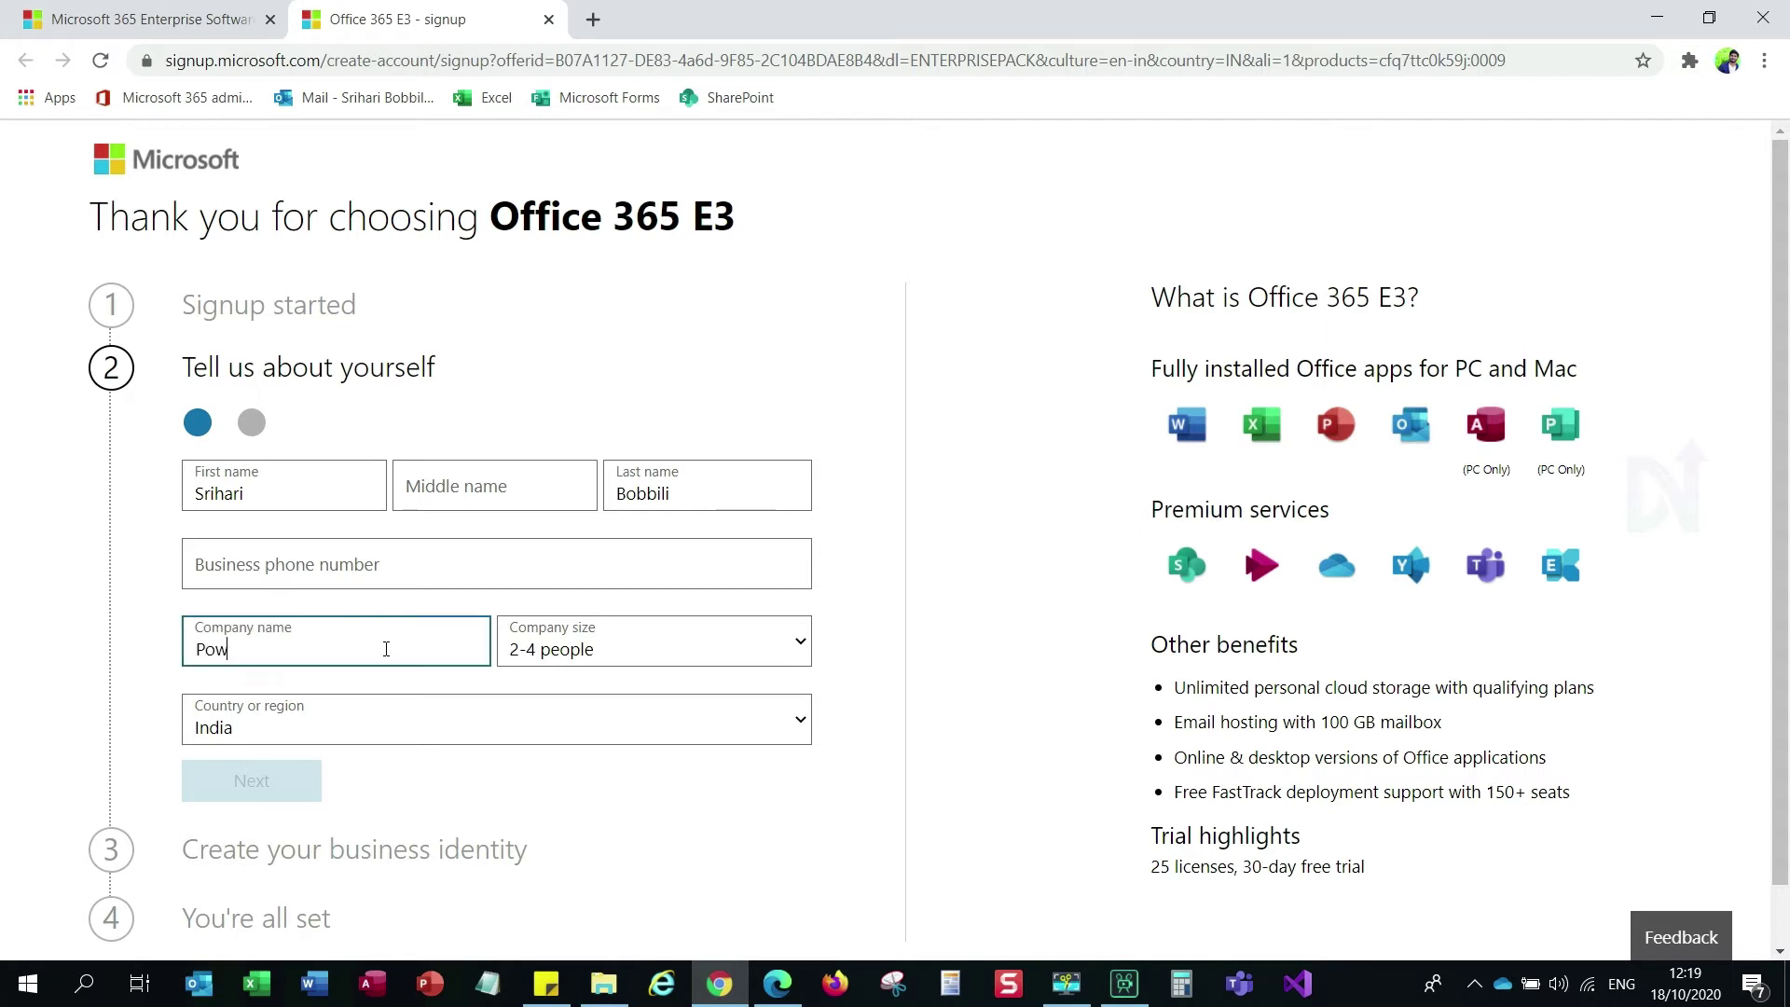
pyautogui.write('rning')
# Enter the business phone number and request a texted verification code.
pyautogui.click(420, 567)
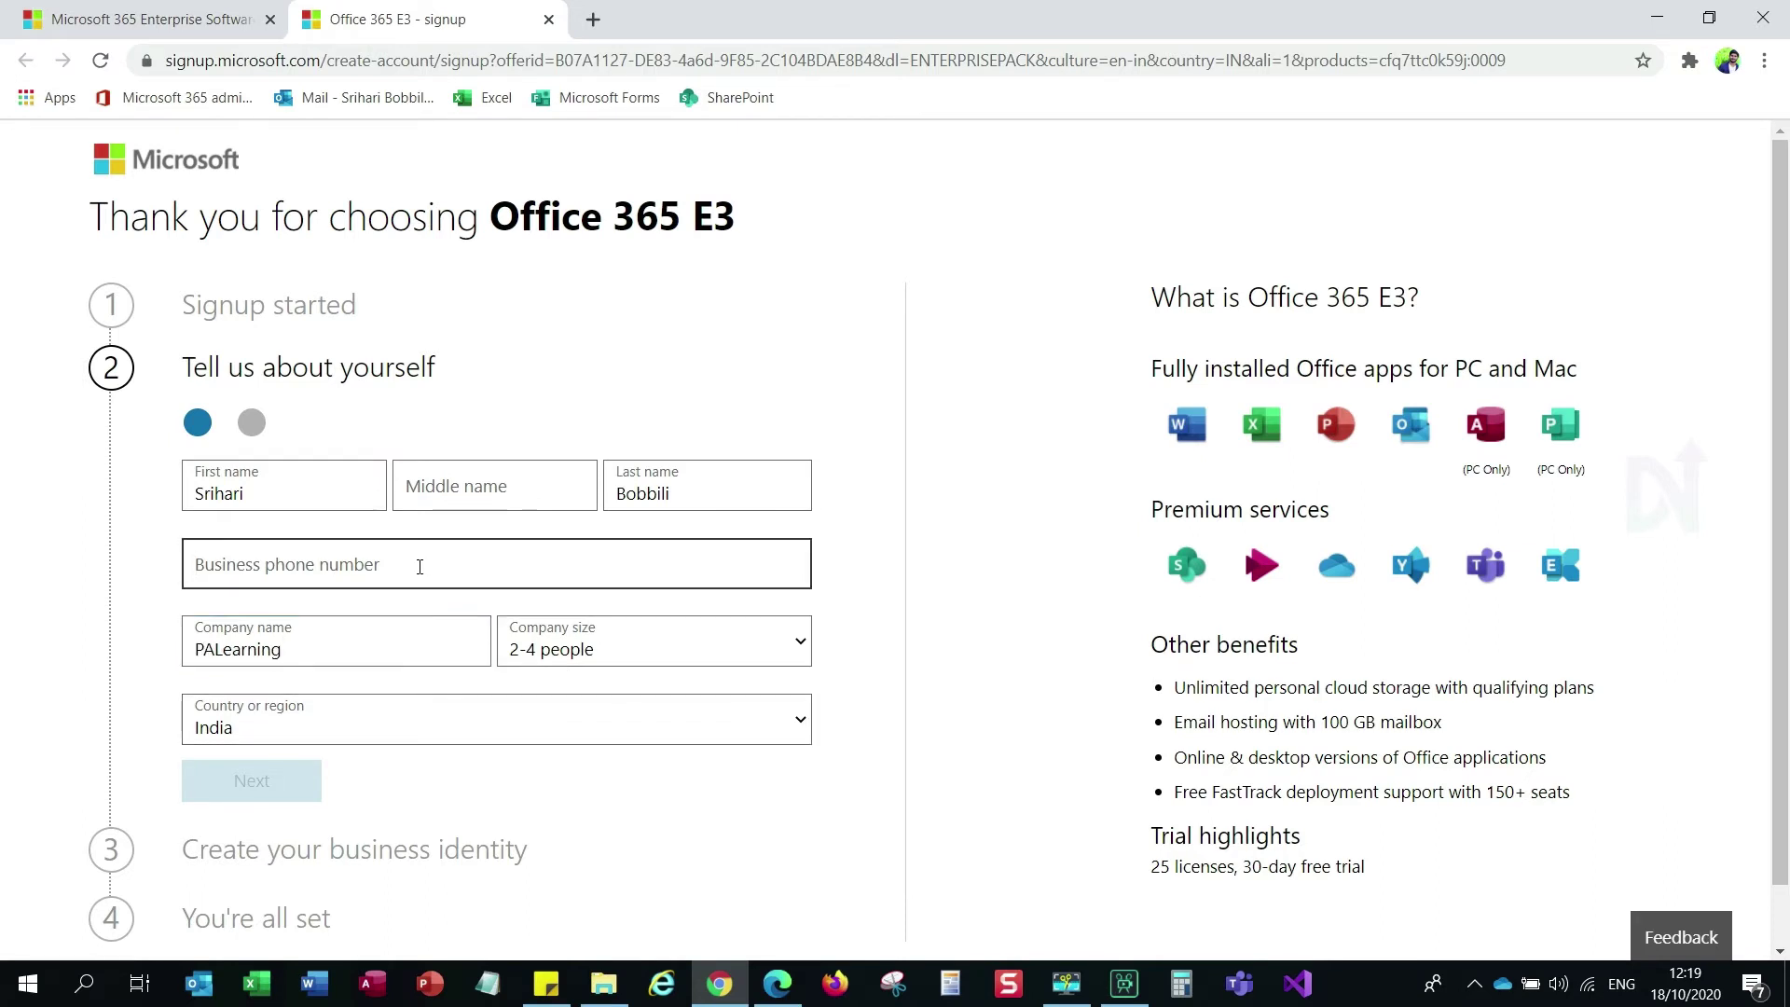
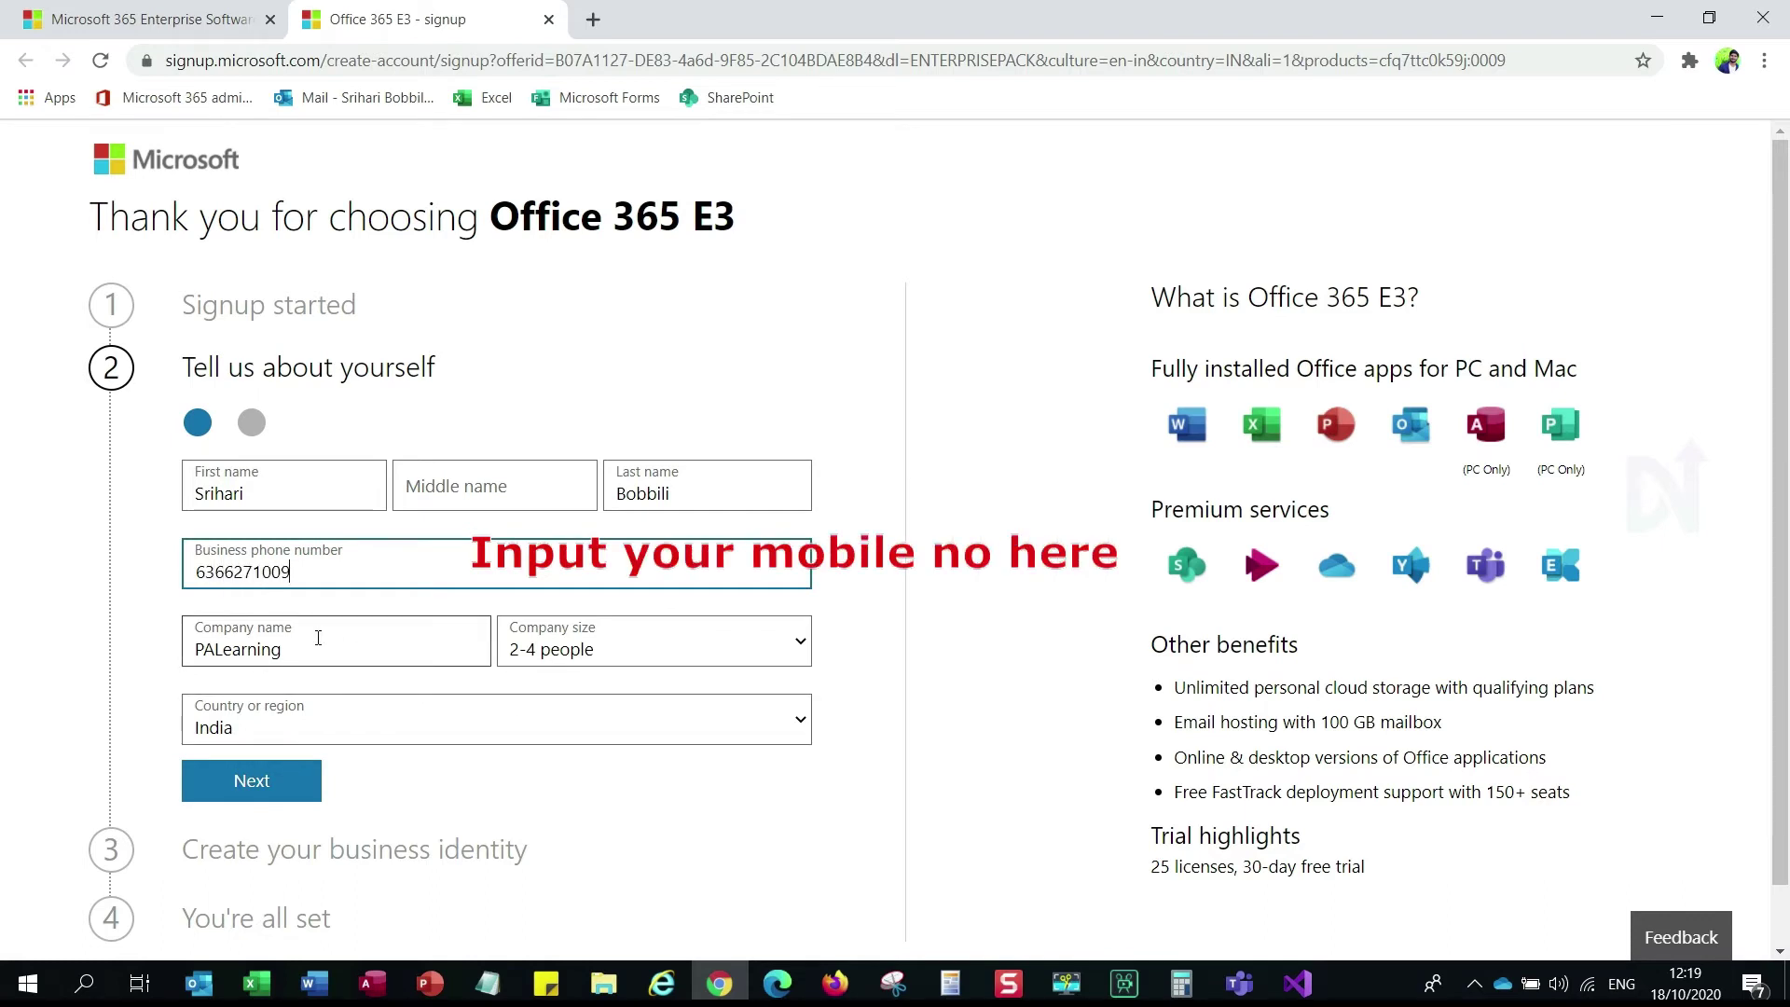
pyautogui.click(297, 783)
pyautogui.click(269, 698)
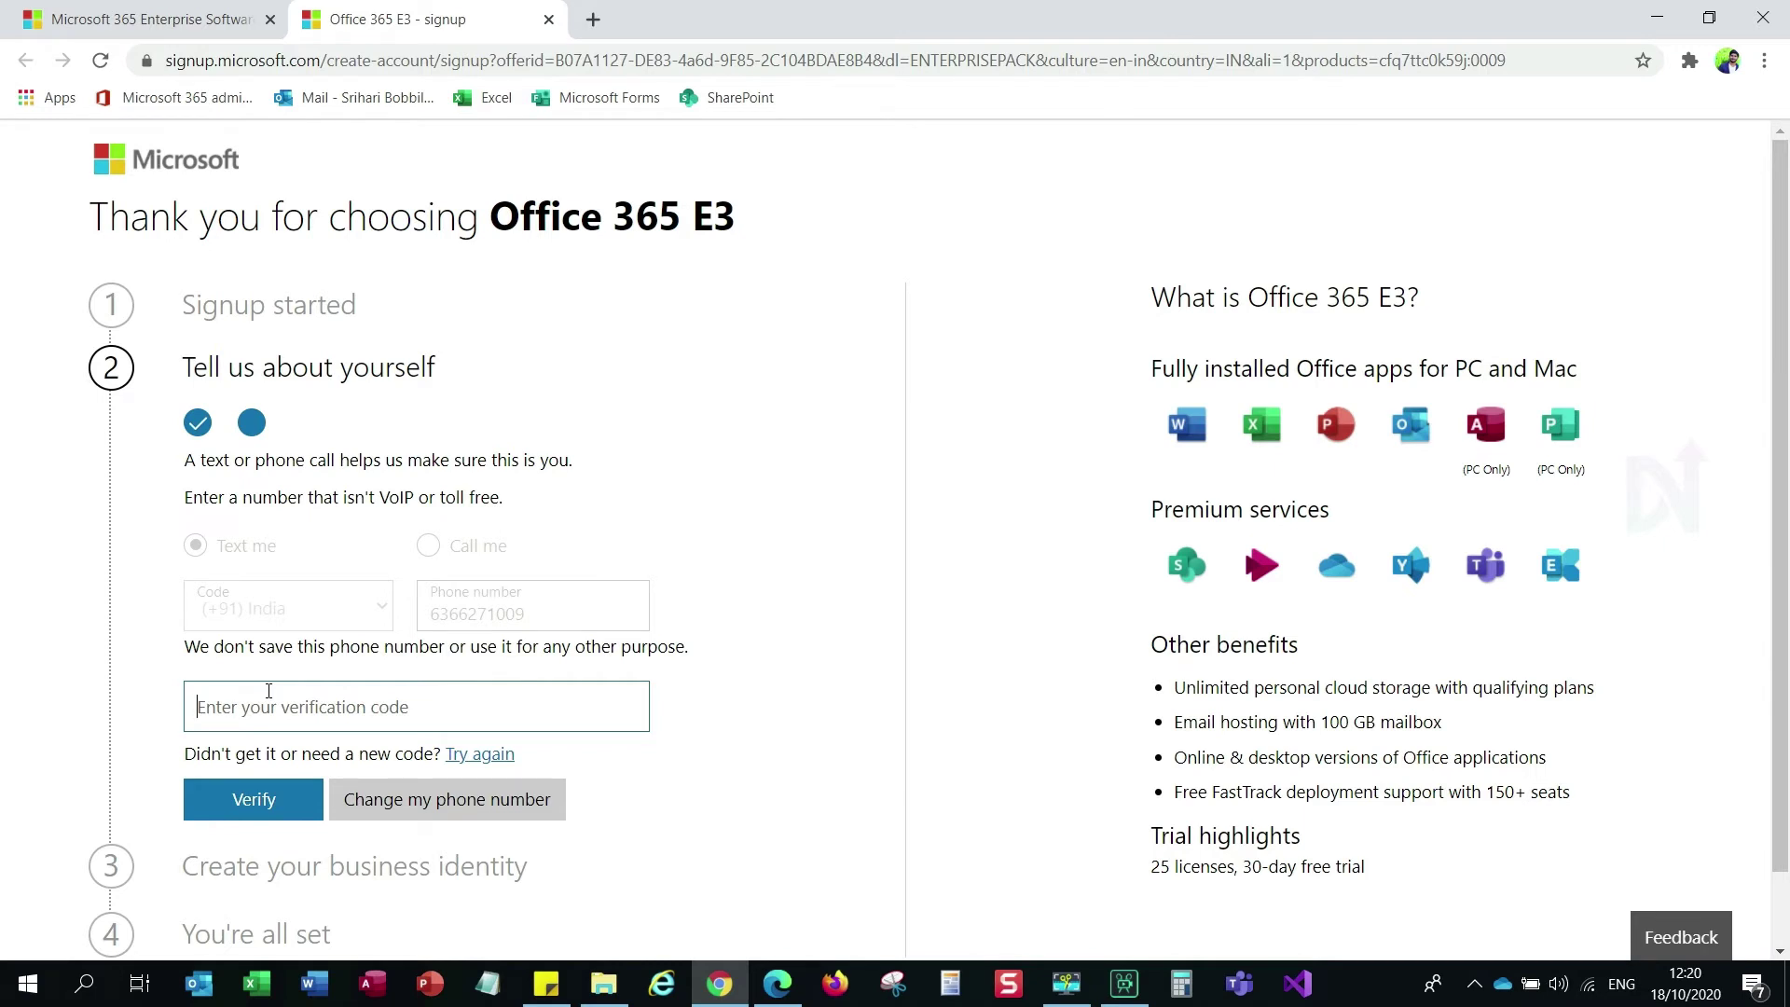
# Enter the texted verification code and verify the phone.
pyautogui.click(253, 706)
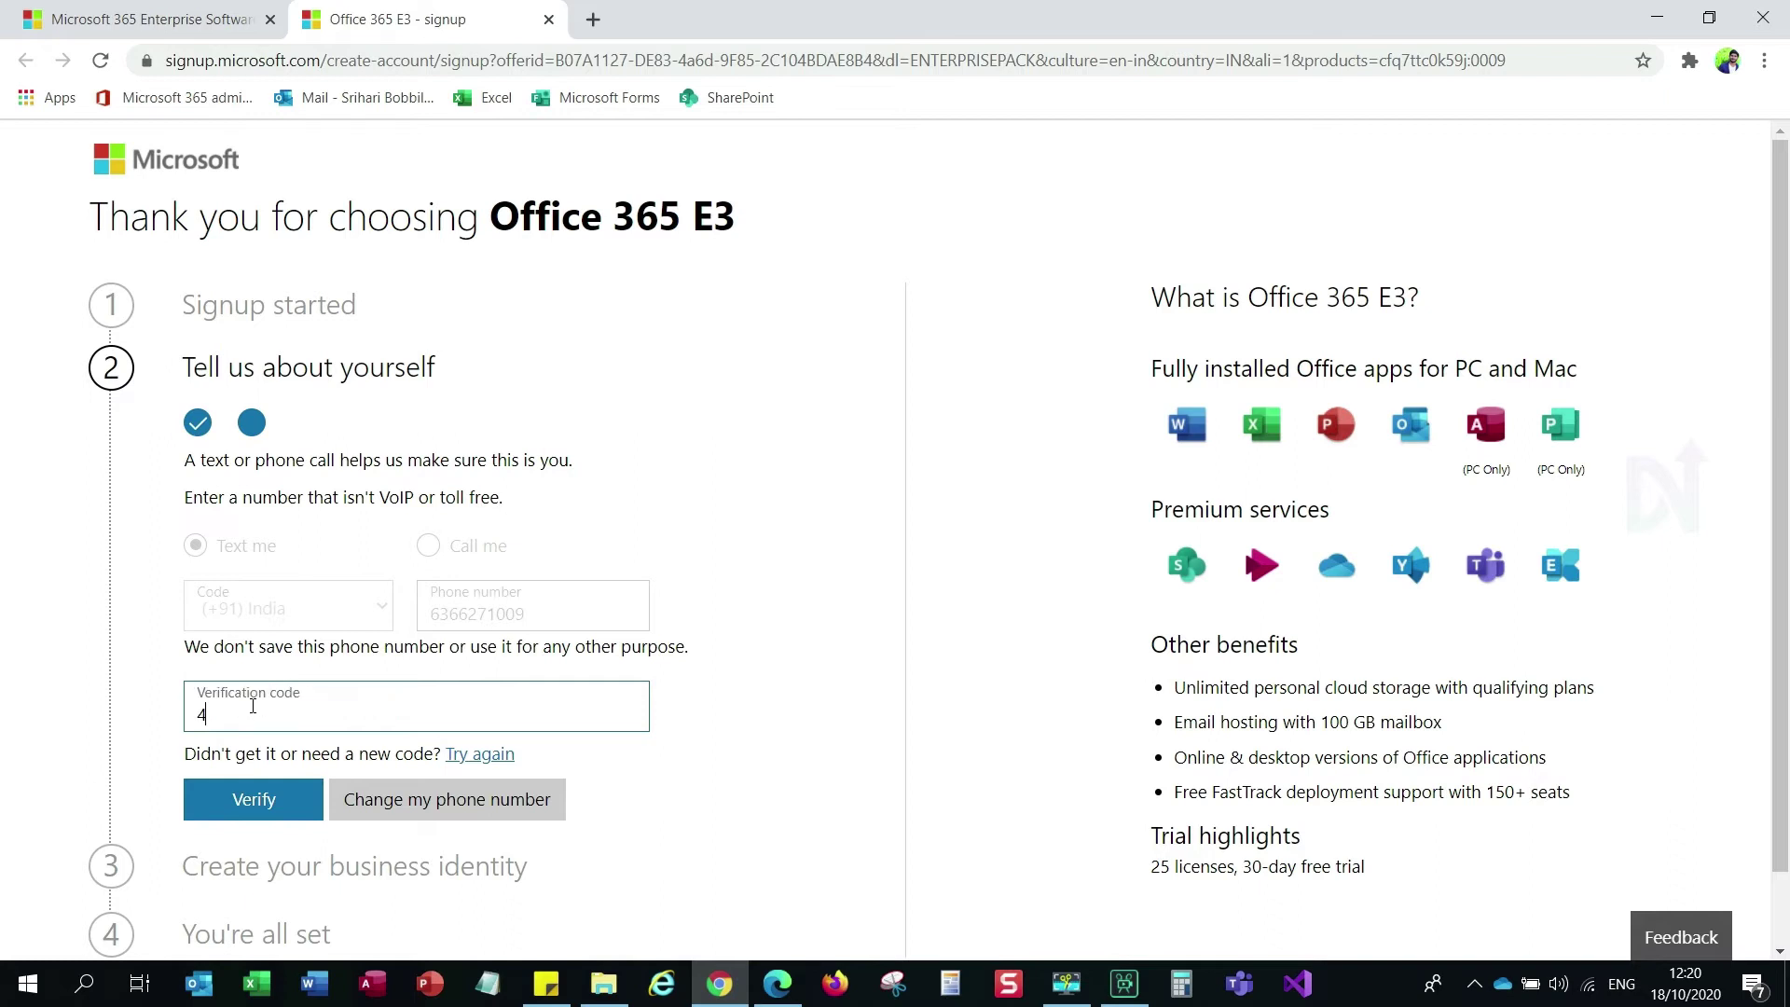
pyautogui.click(266, 811)
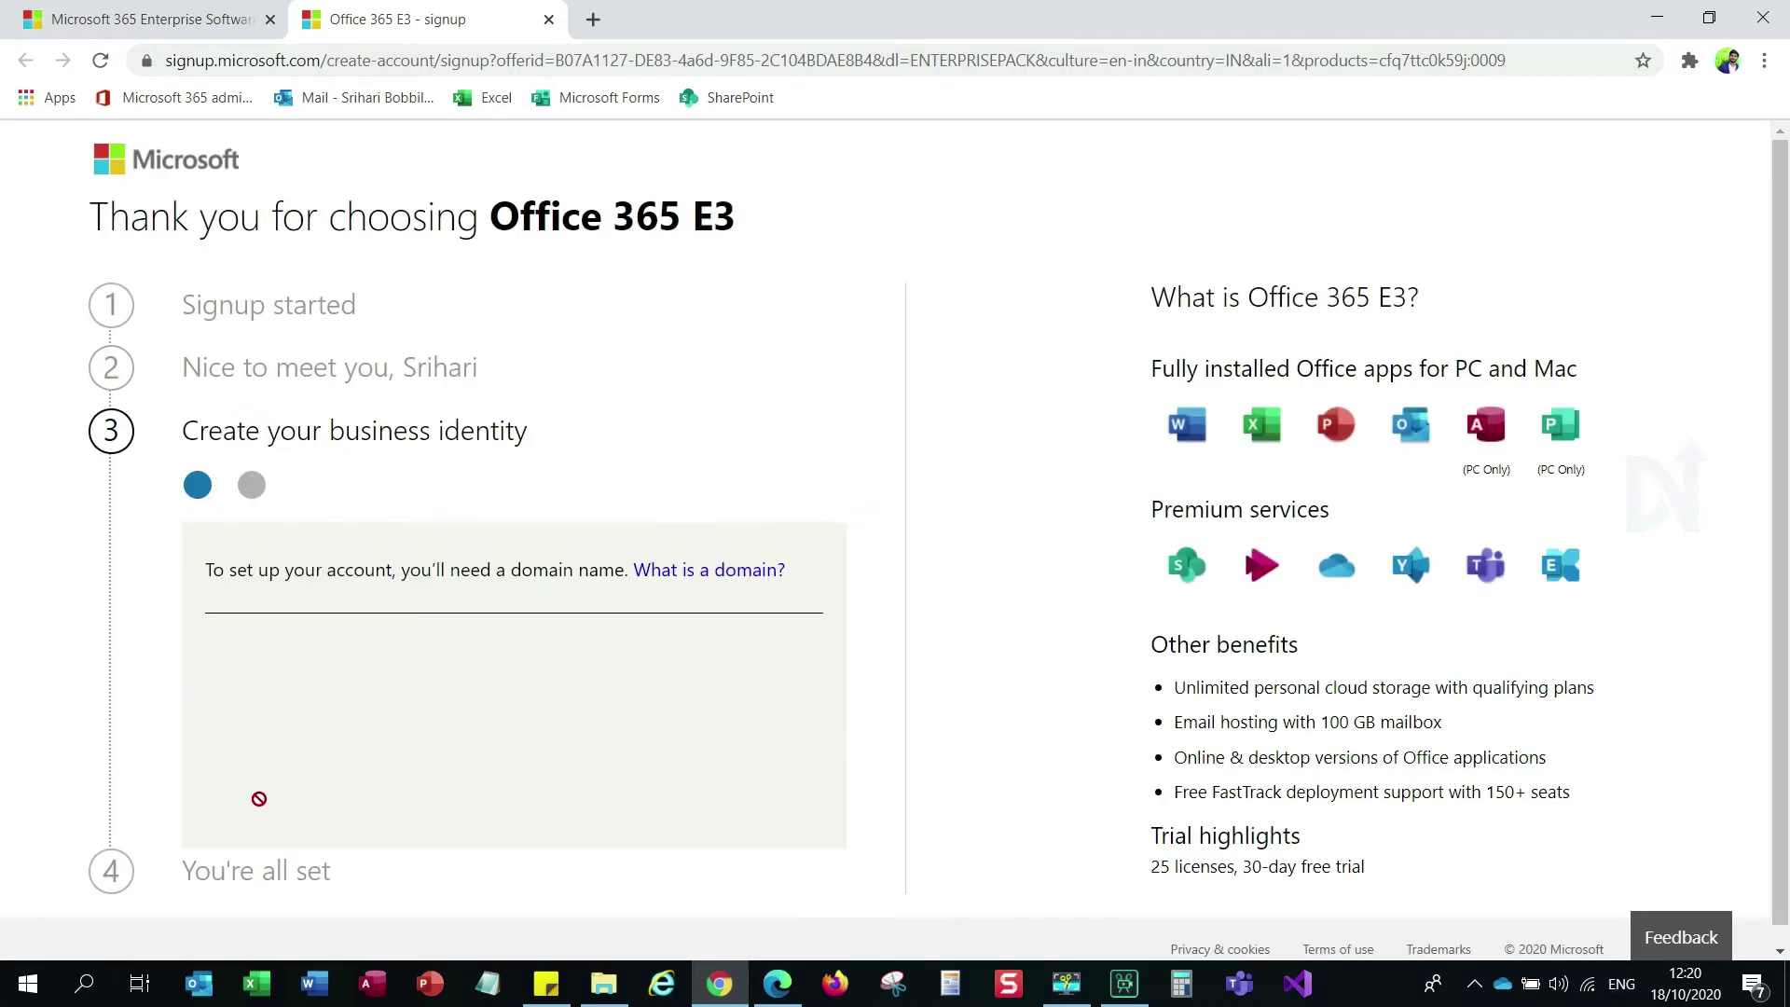
# Enter PAlearning as the .onmicrosoft.com domain, confirm it is available, and continue.
pyautogui.click(353, 733)
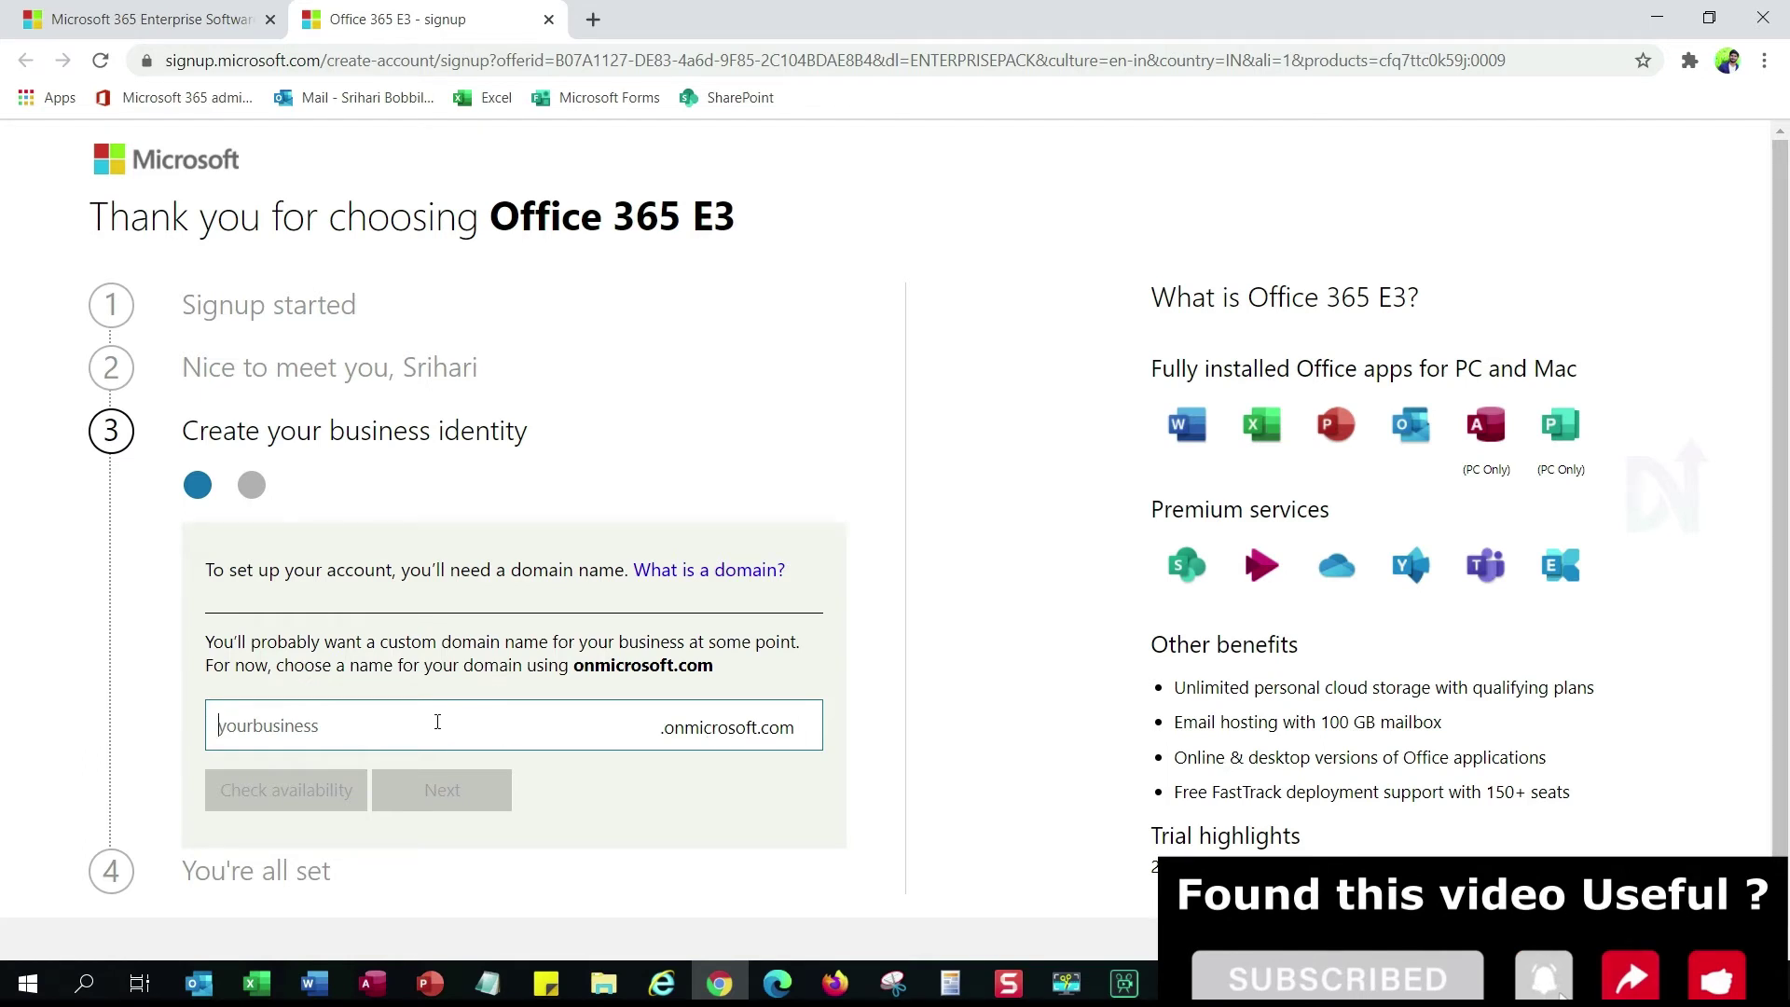
pyautogui.doubleClick(663, 729)
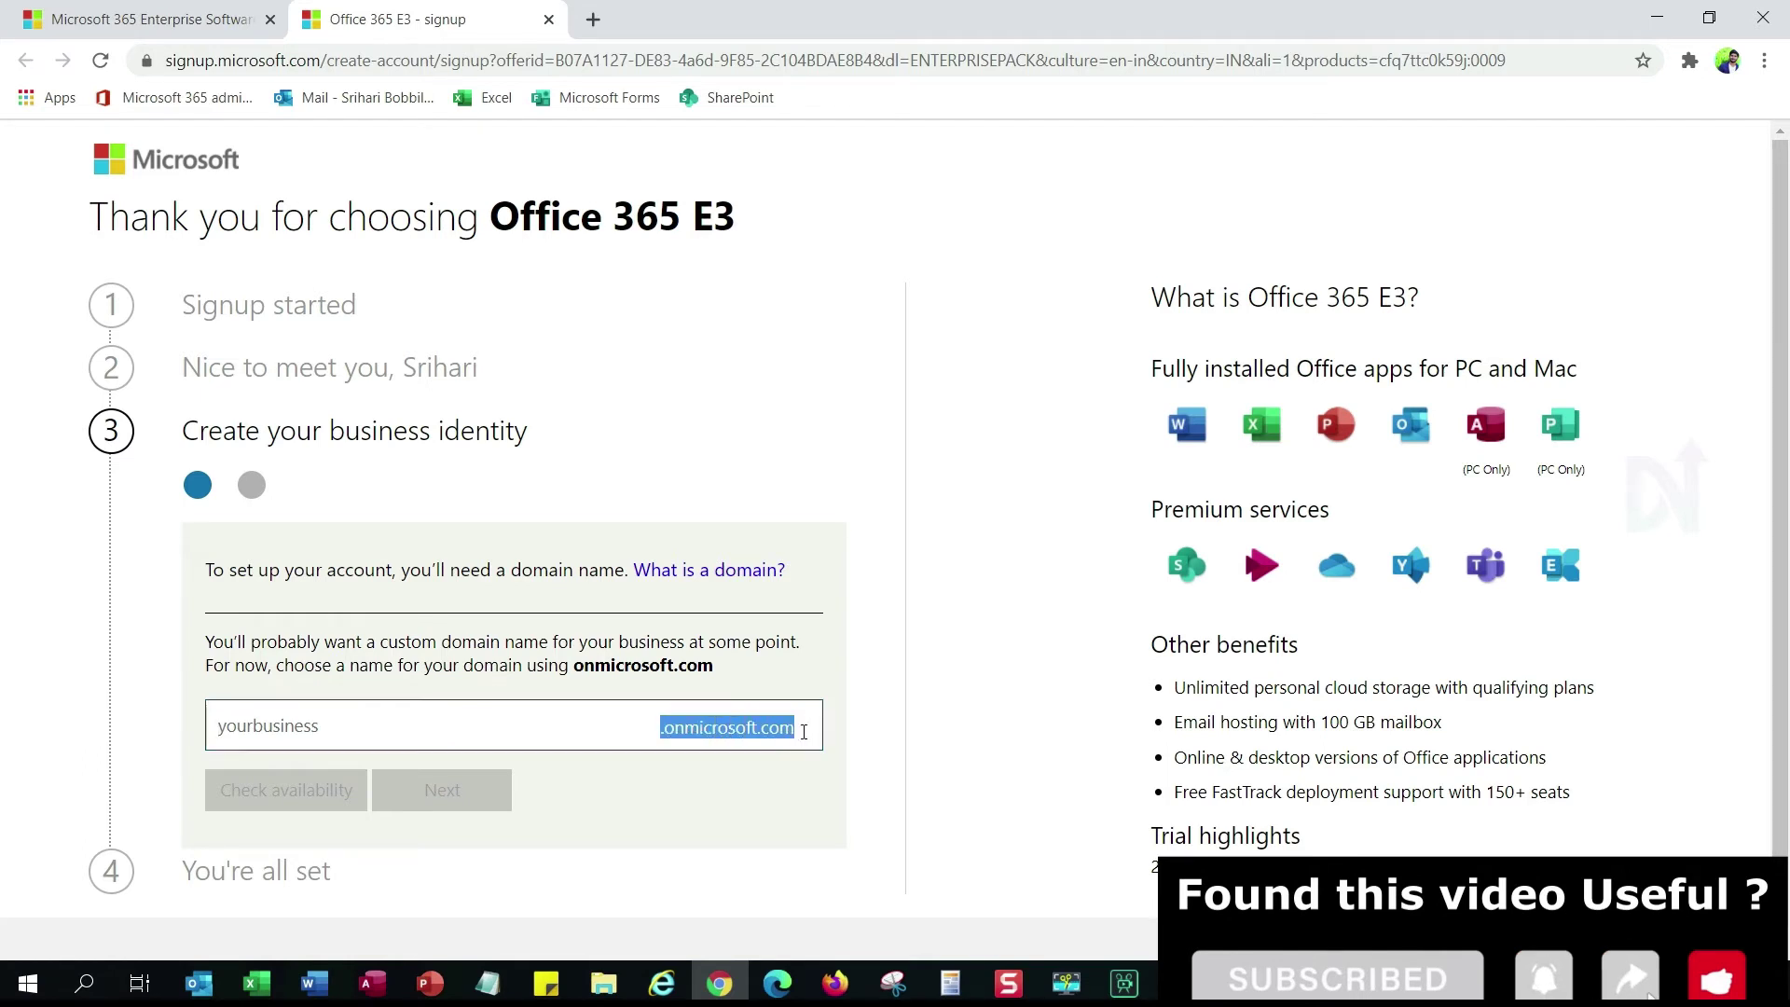
pyautogui.click(399, 729)
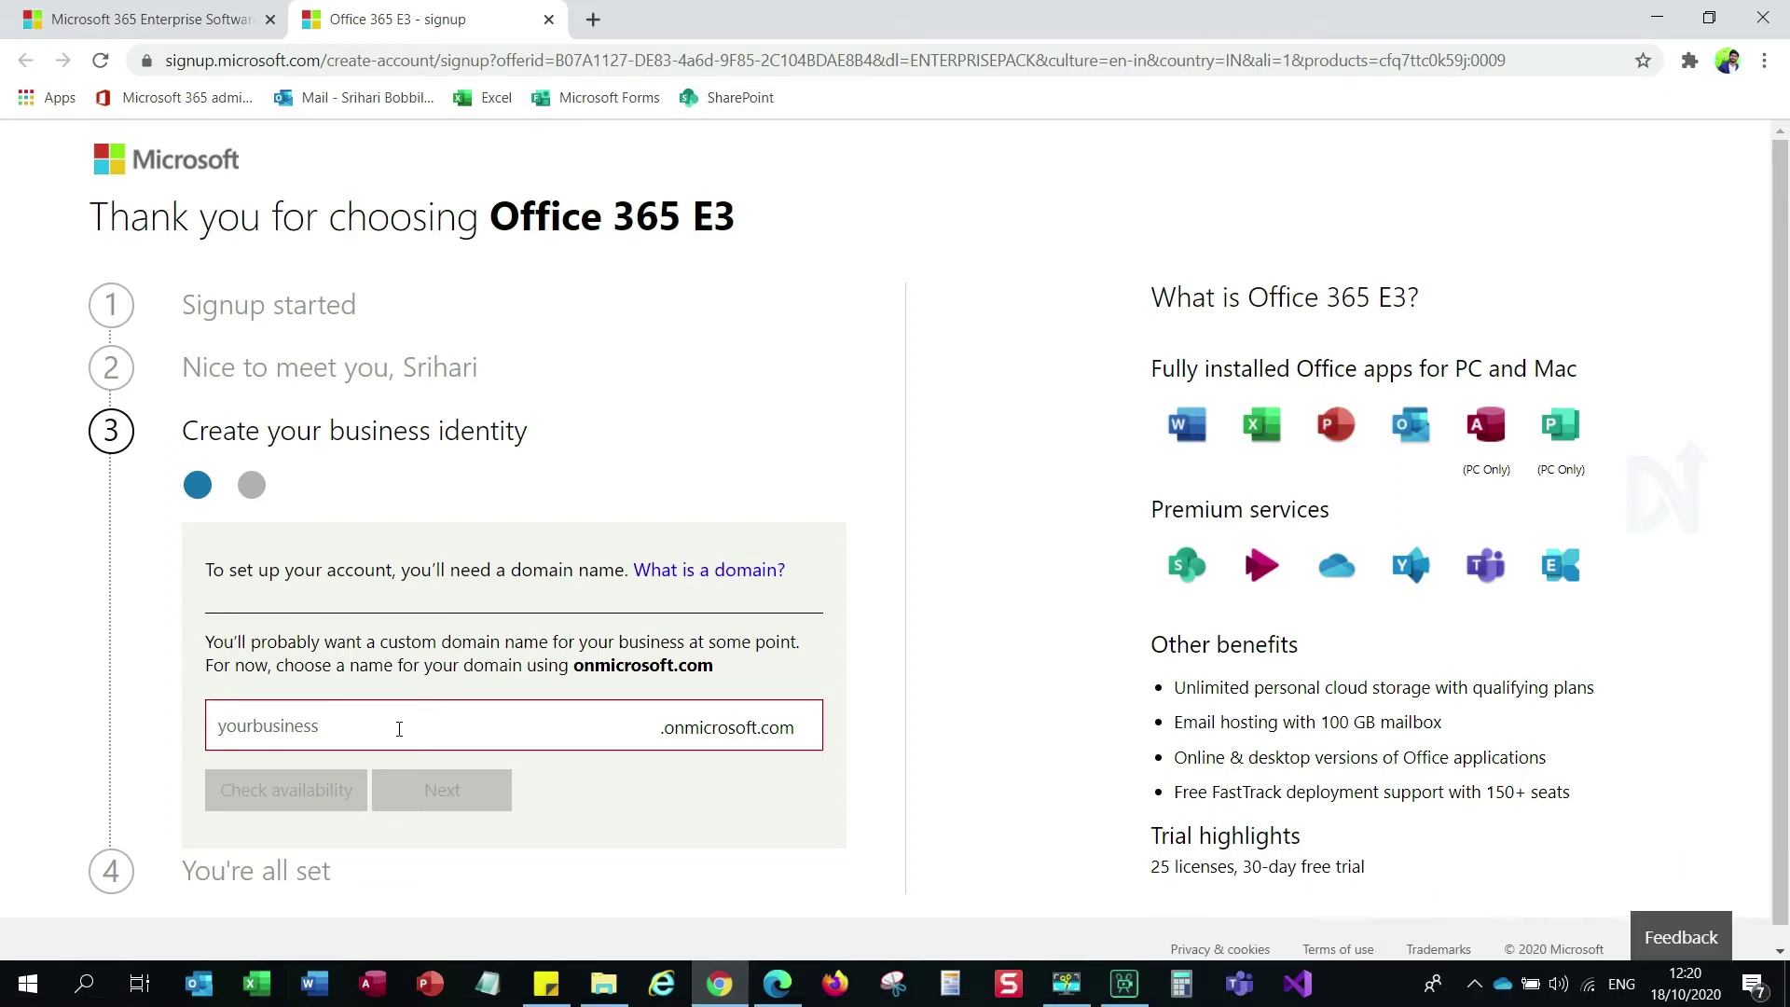
pyautogui.write('PA')
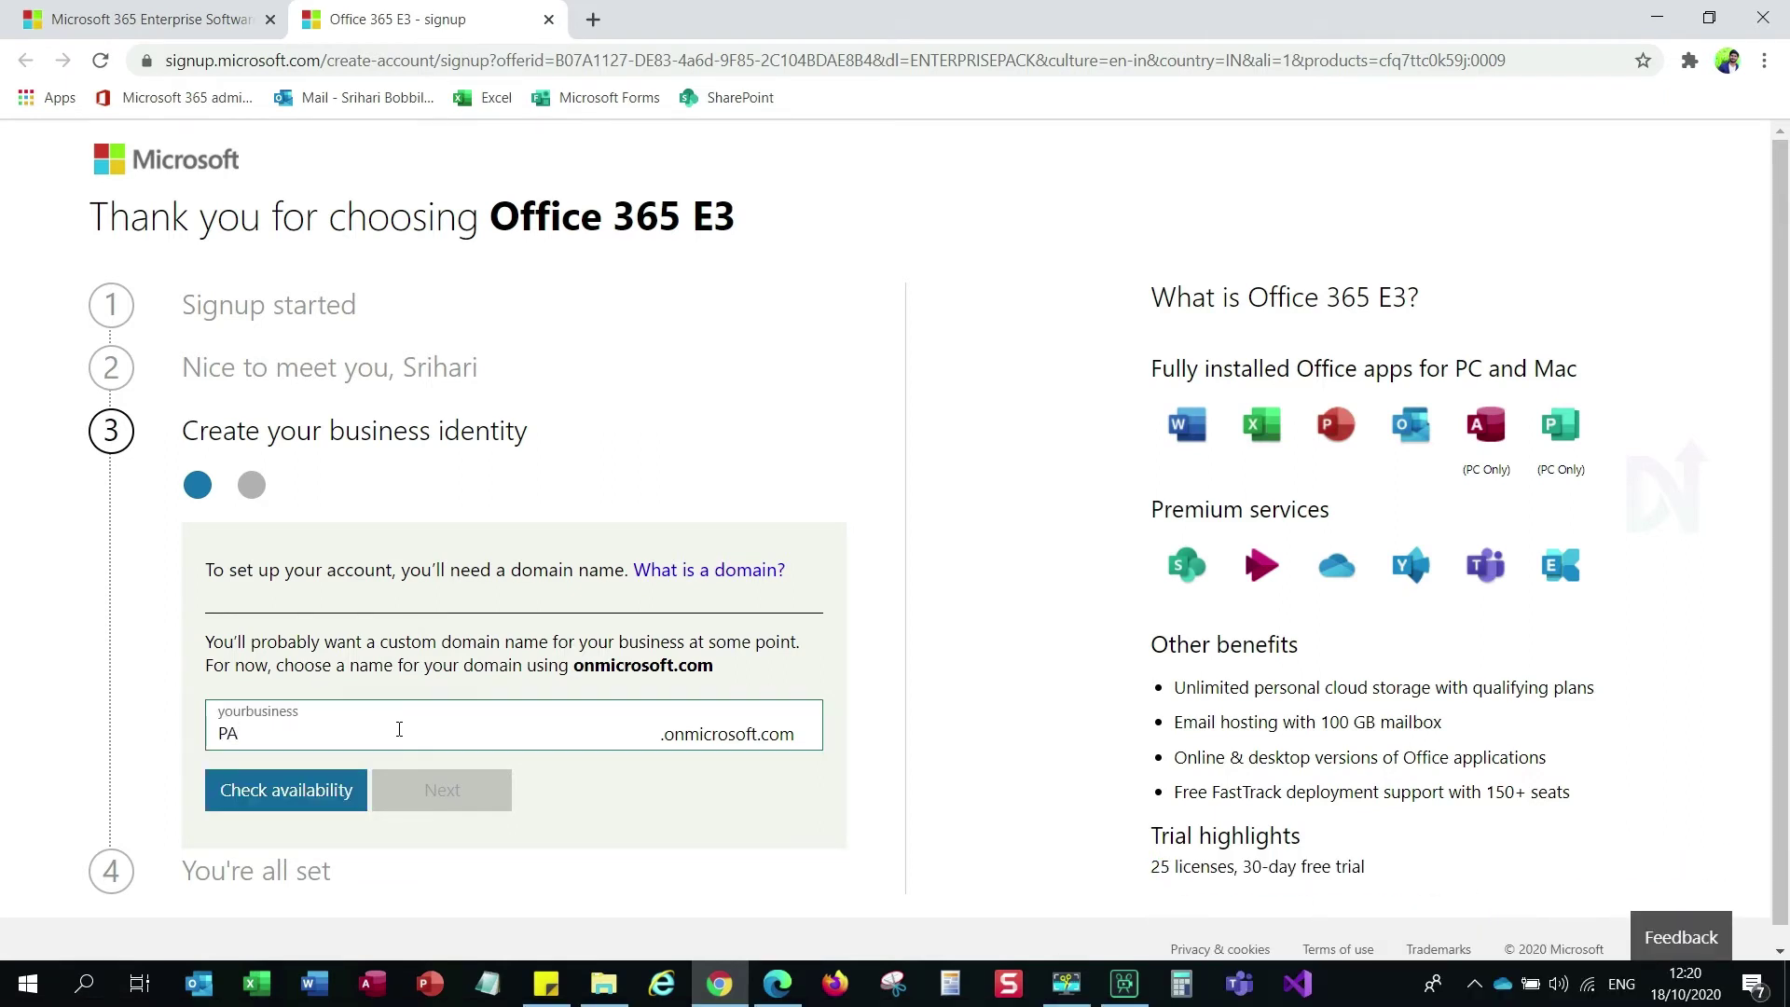
pyautogui.write('learning')
pyautogui.click(268, 794)
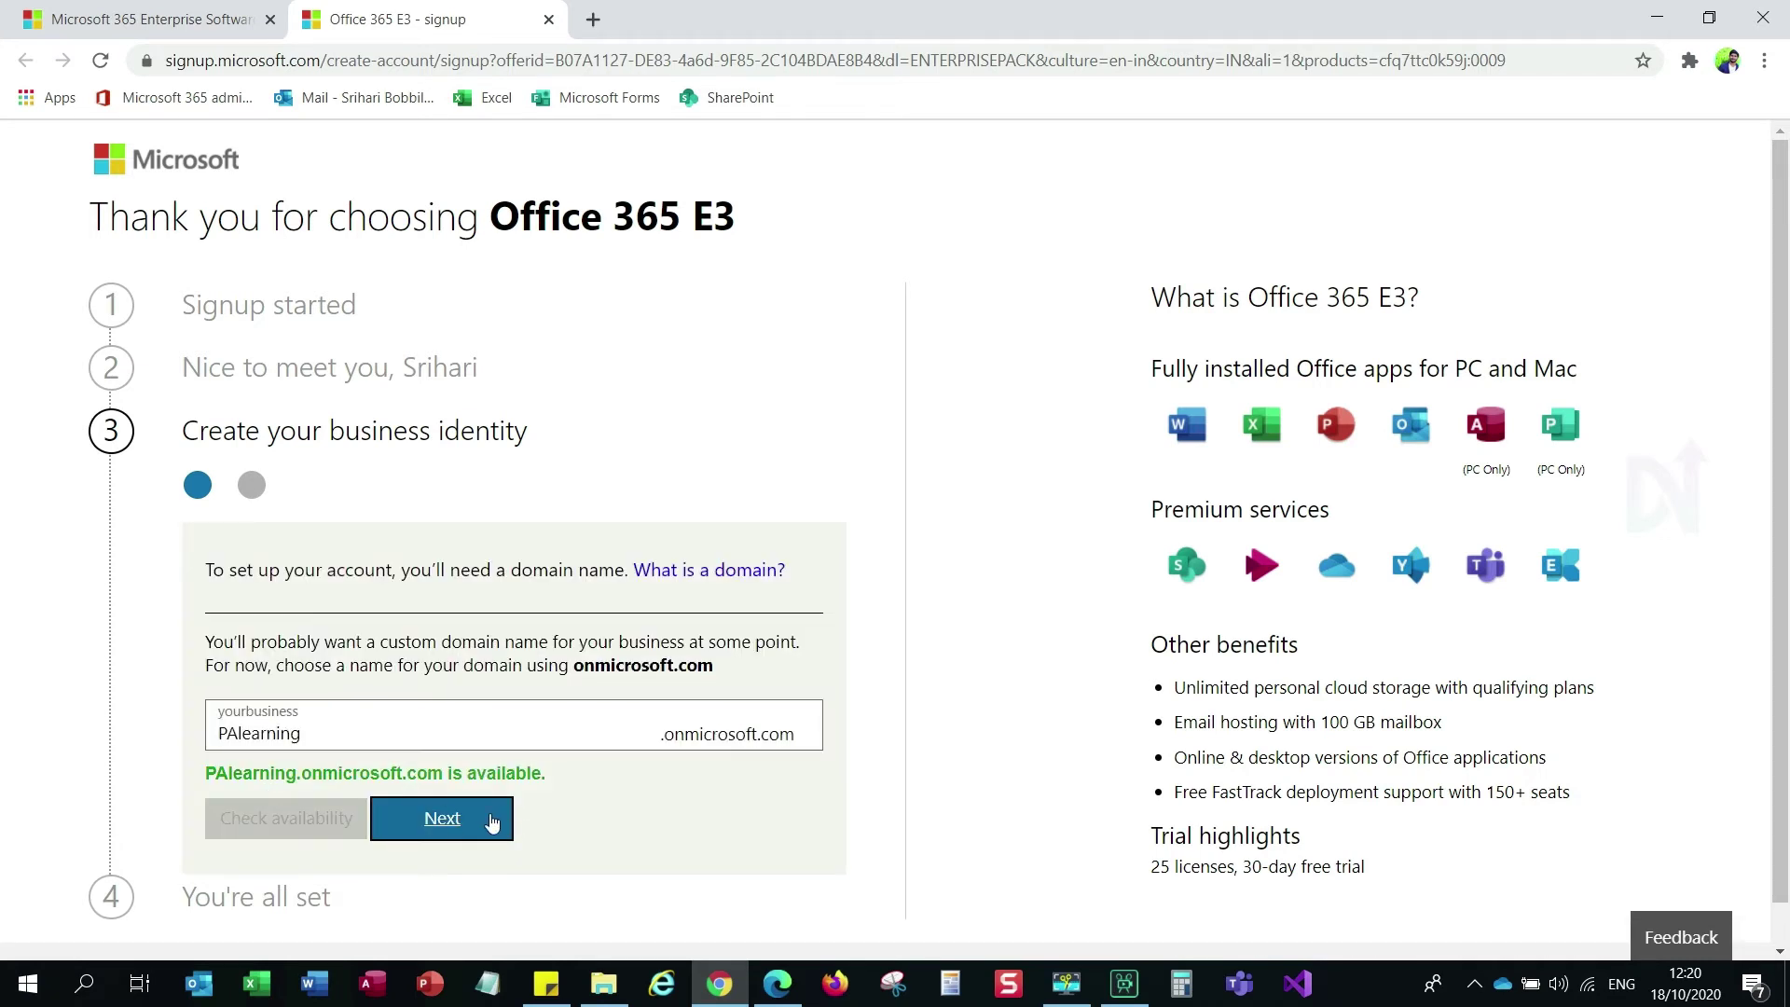
pyautogui.click(490, 821)
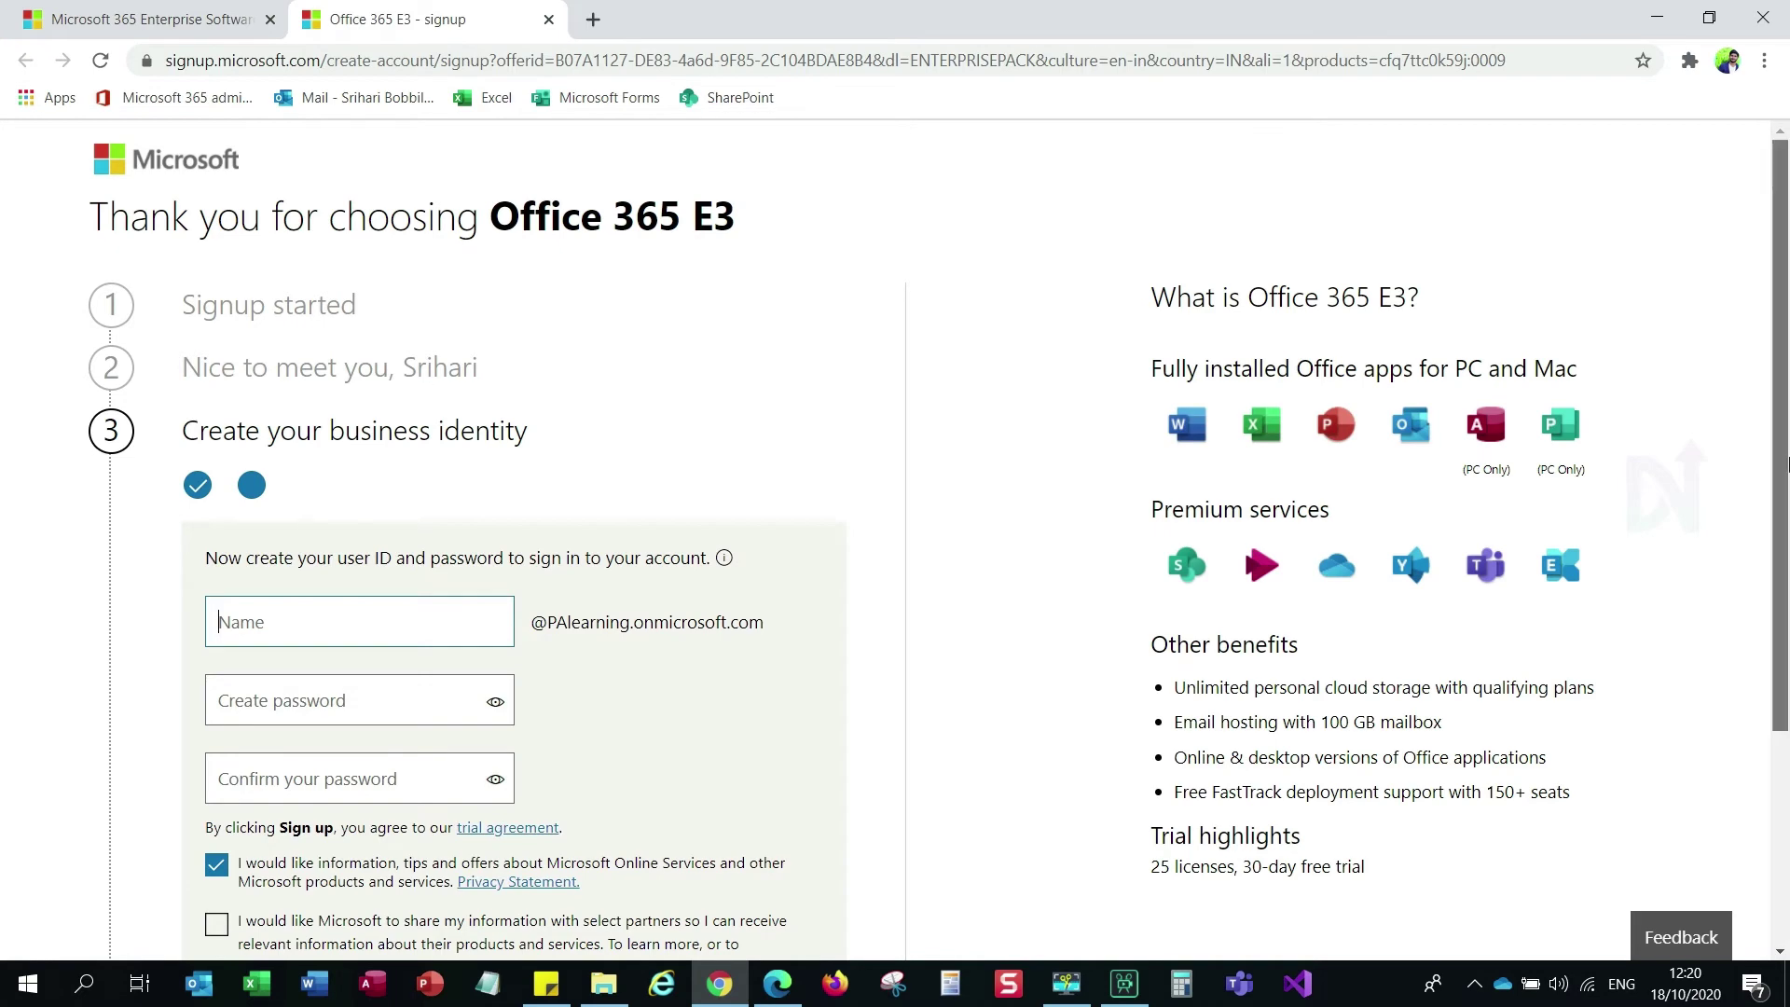
# Create the admin user name on PAlearning.onmicrosoft.com with a confirmed password and sign up.
pyautogui.scroll(-2, 438, 652)
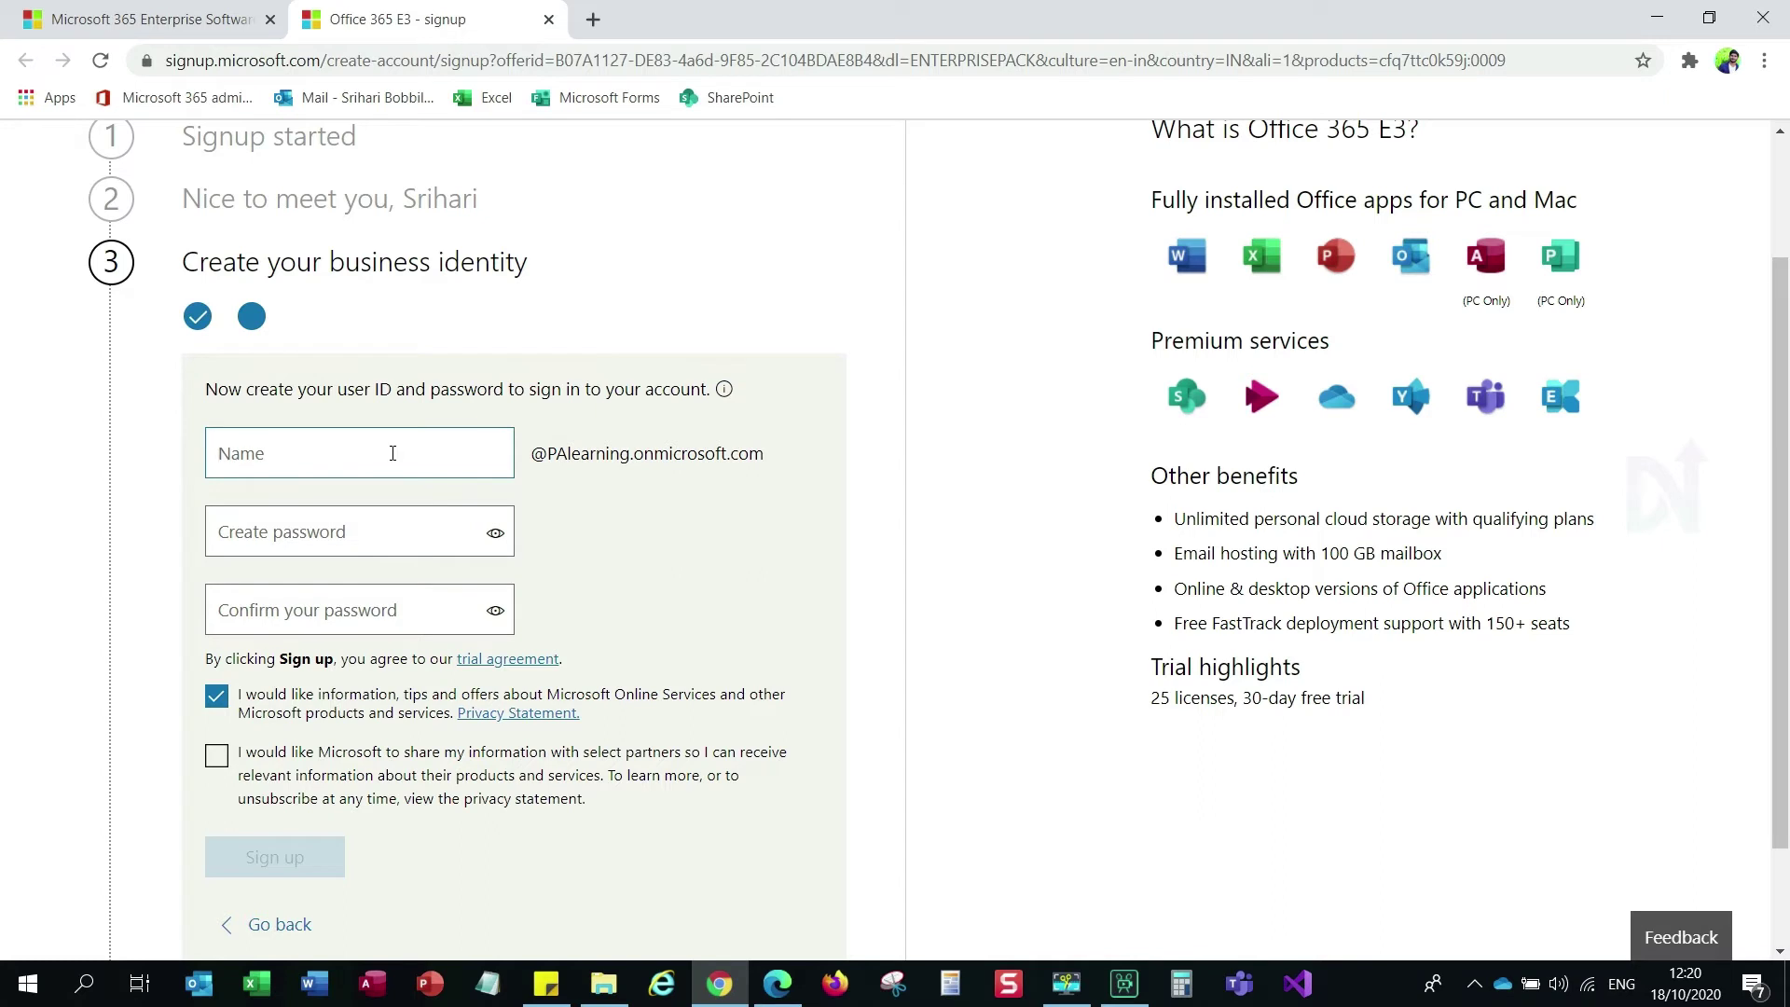
pyautogui.write('Srihari')
pyautogui.click(360, 517)
pyautogui.write('••••')
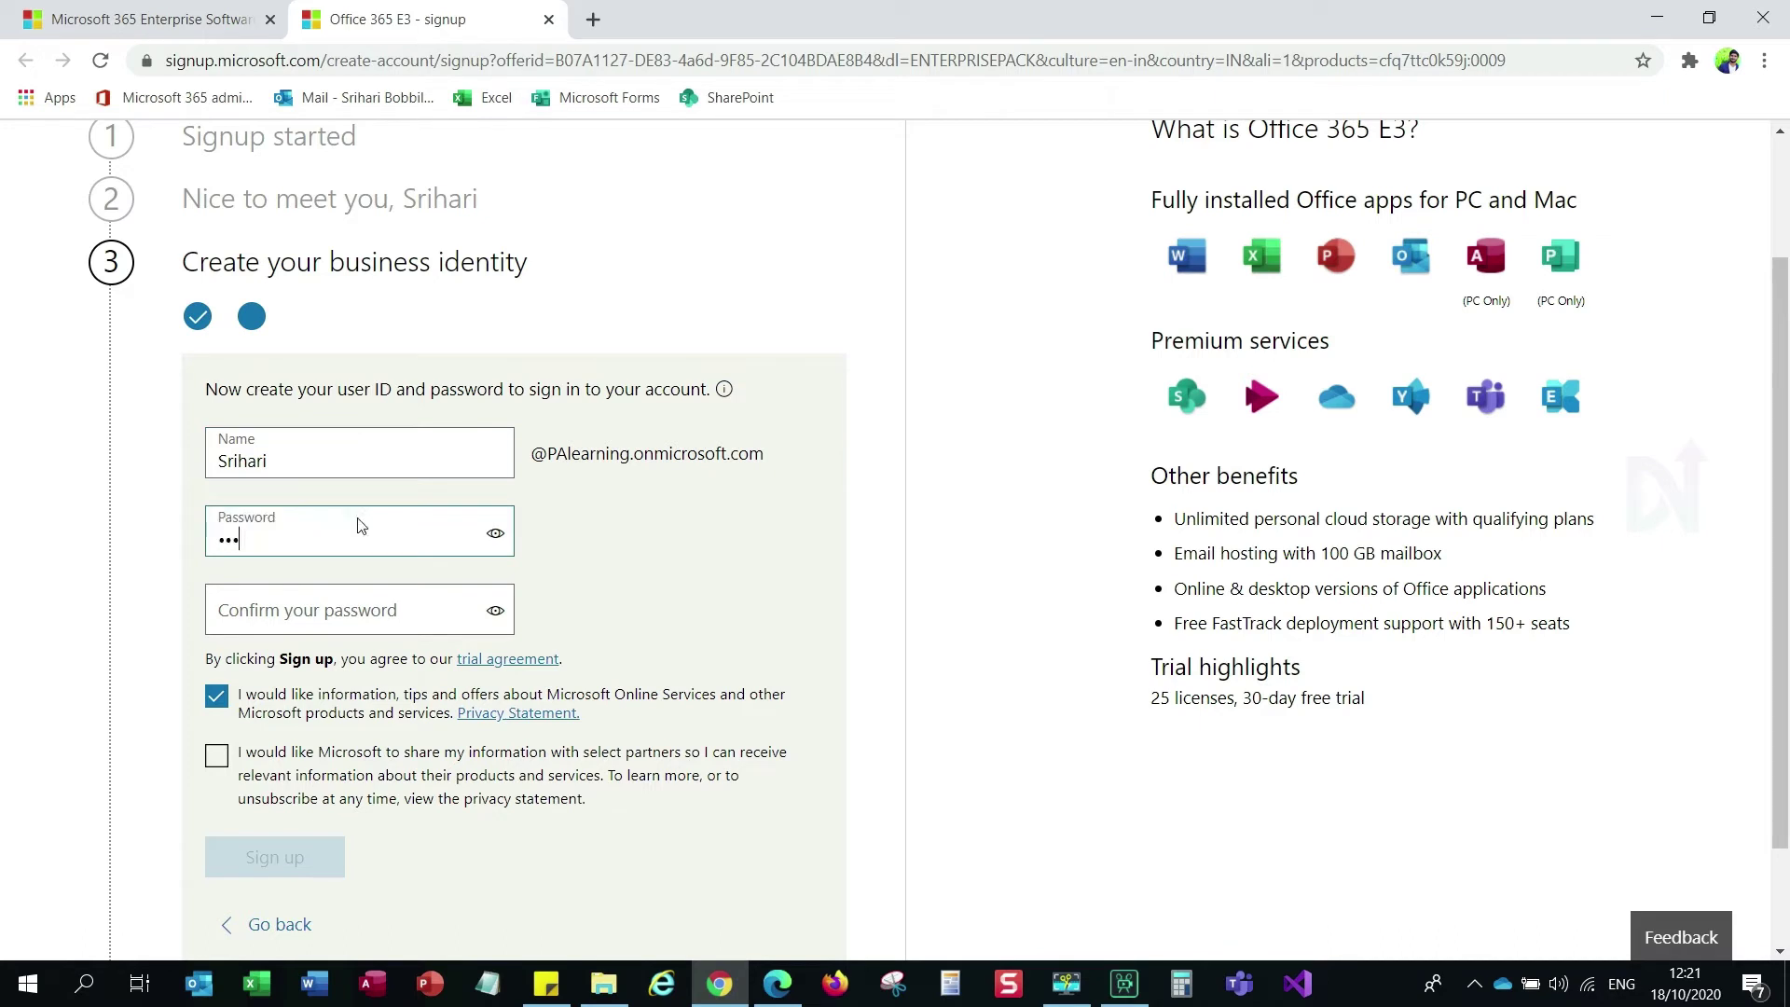
pyautogui.write('••••••••')
pyautogui.click(336, 611)
pyautogui.write('•••')
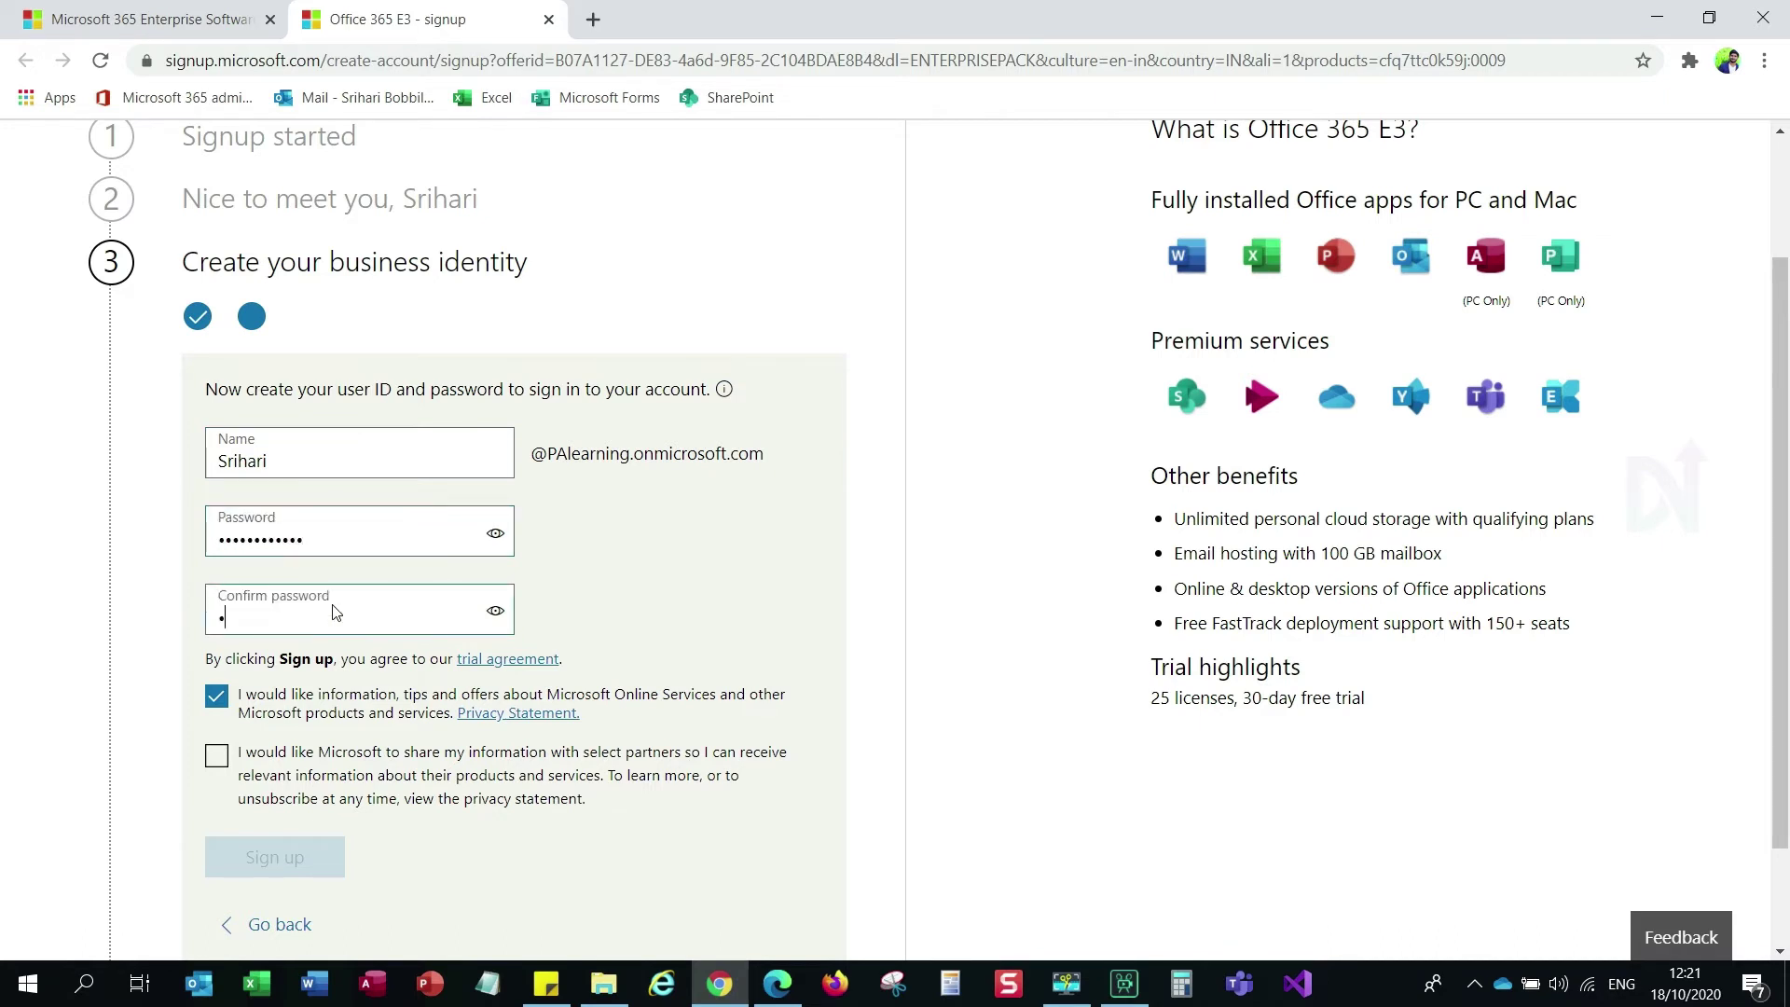
pyautogui.press('BackSpace')
pyautogui.press('BackSpace')
pyautogui.press('BackSpace')
pyautogui.write('••••••••••••')
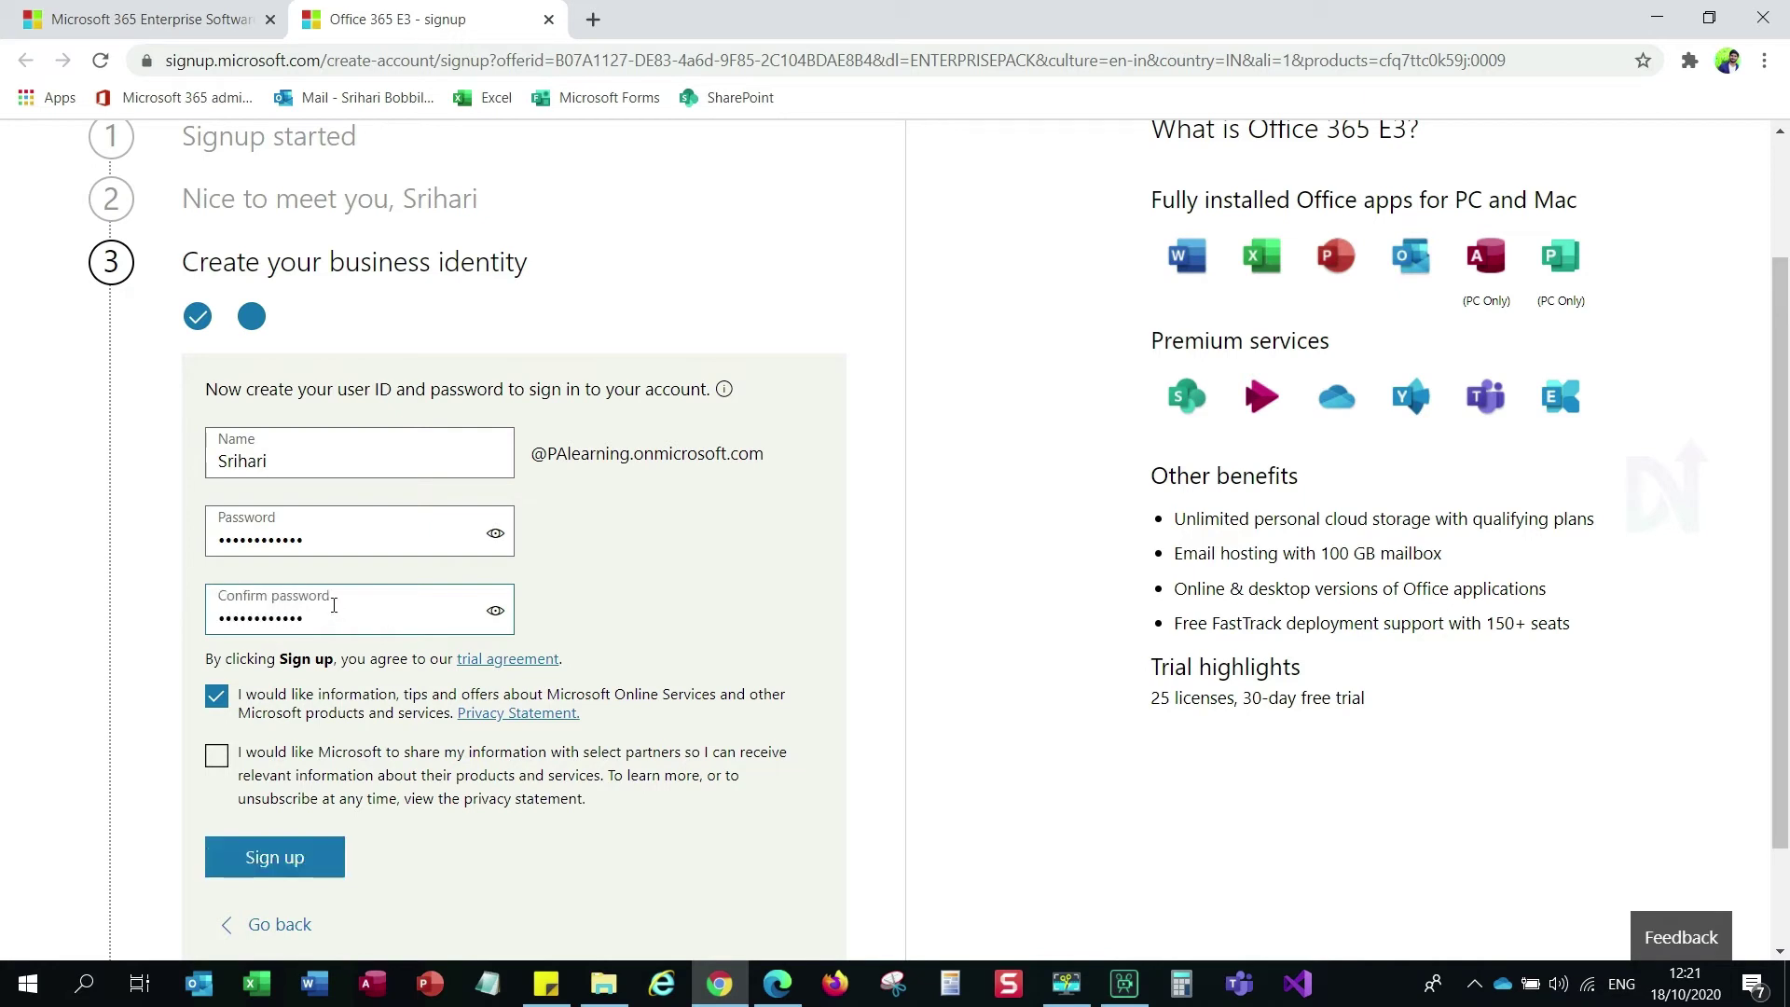
pyautogui.click(281, 855)
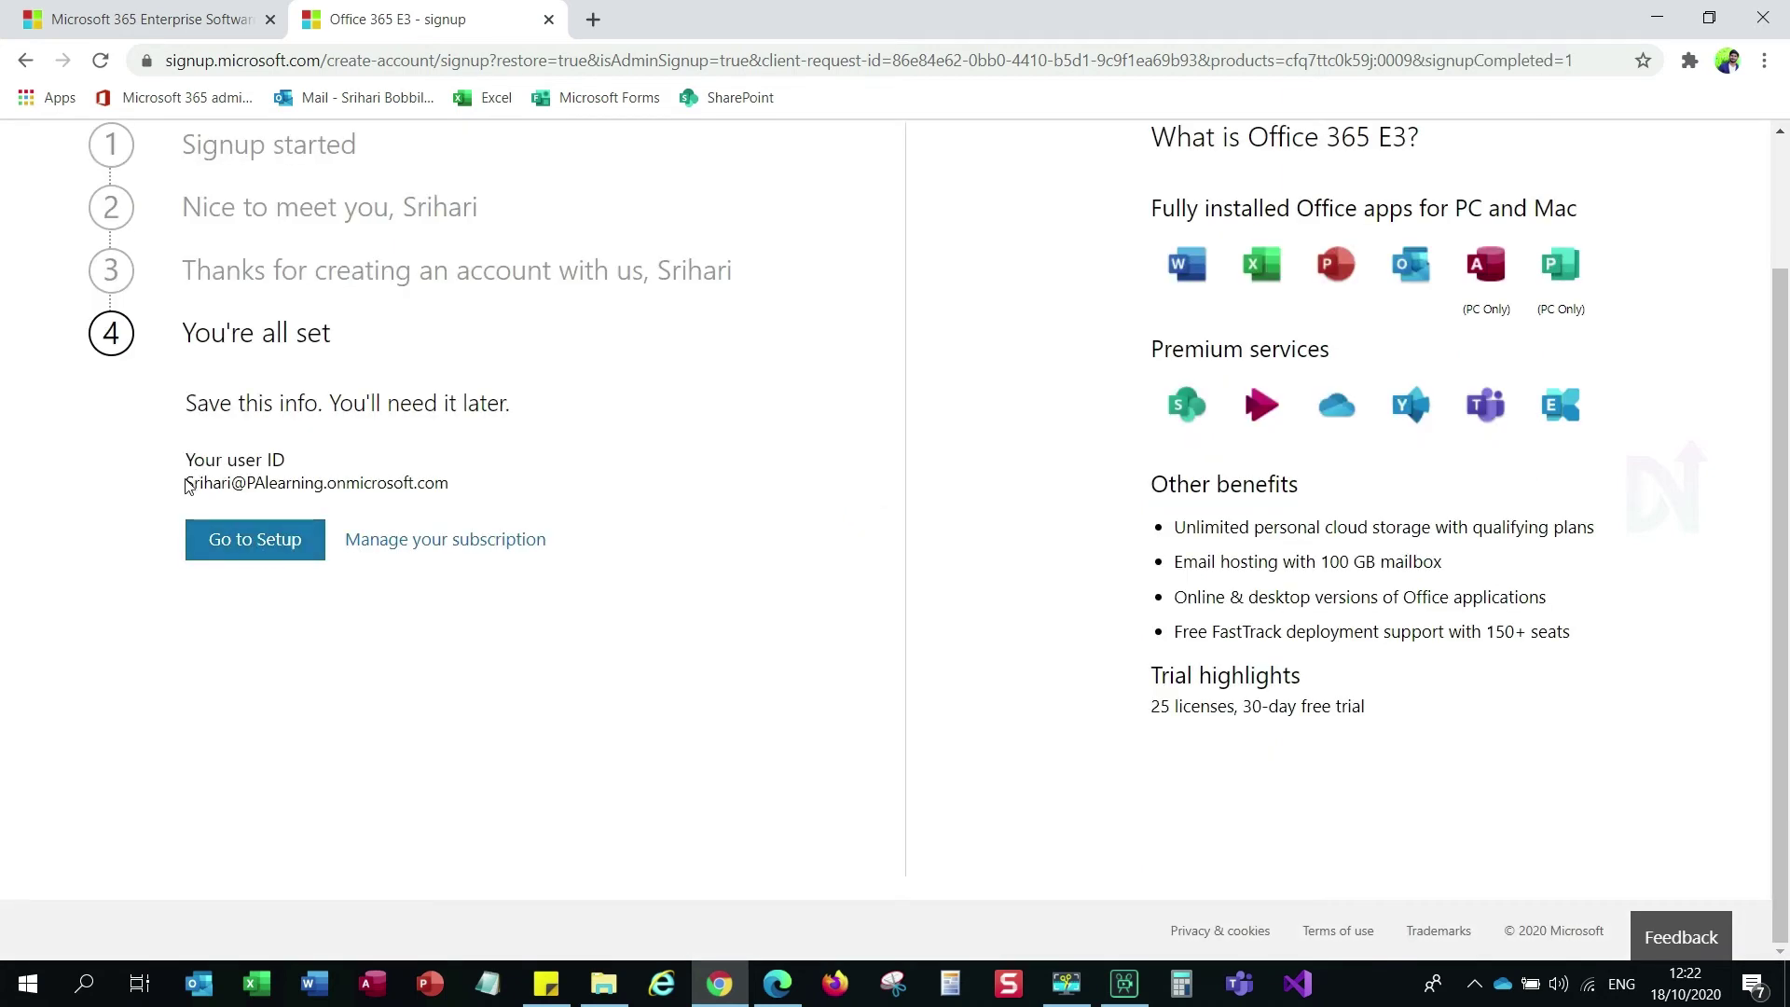
# Select the new admin user ID and launch the setup wizard with Go to Setup.
pyautogui.tripleClick(456, 482)
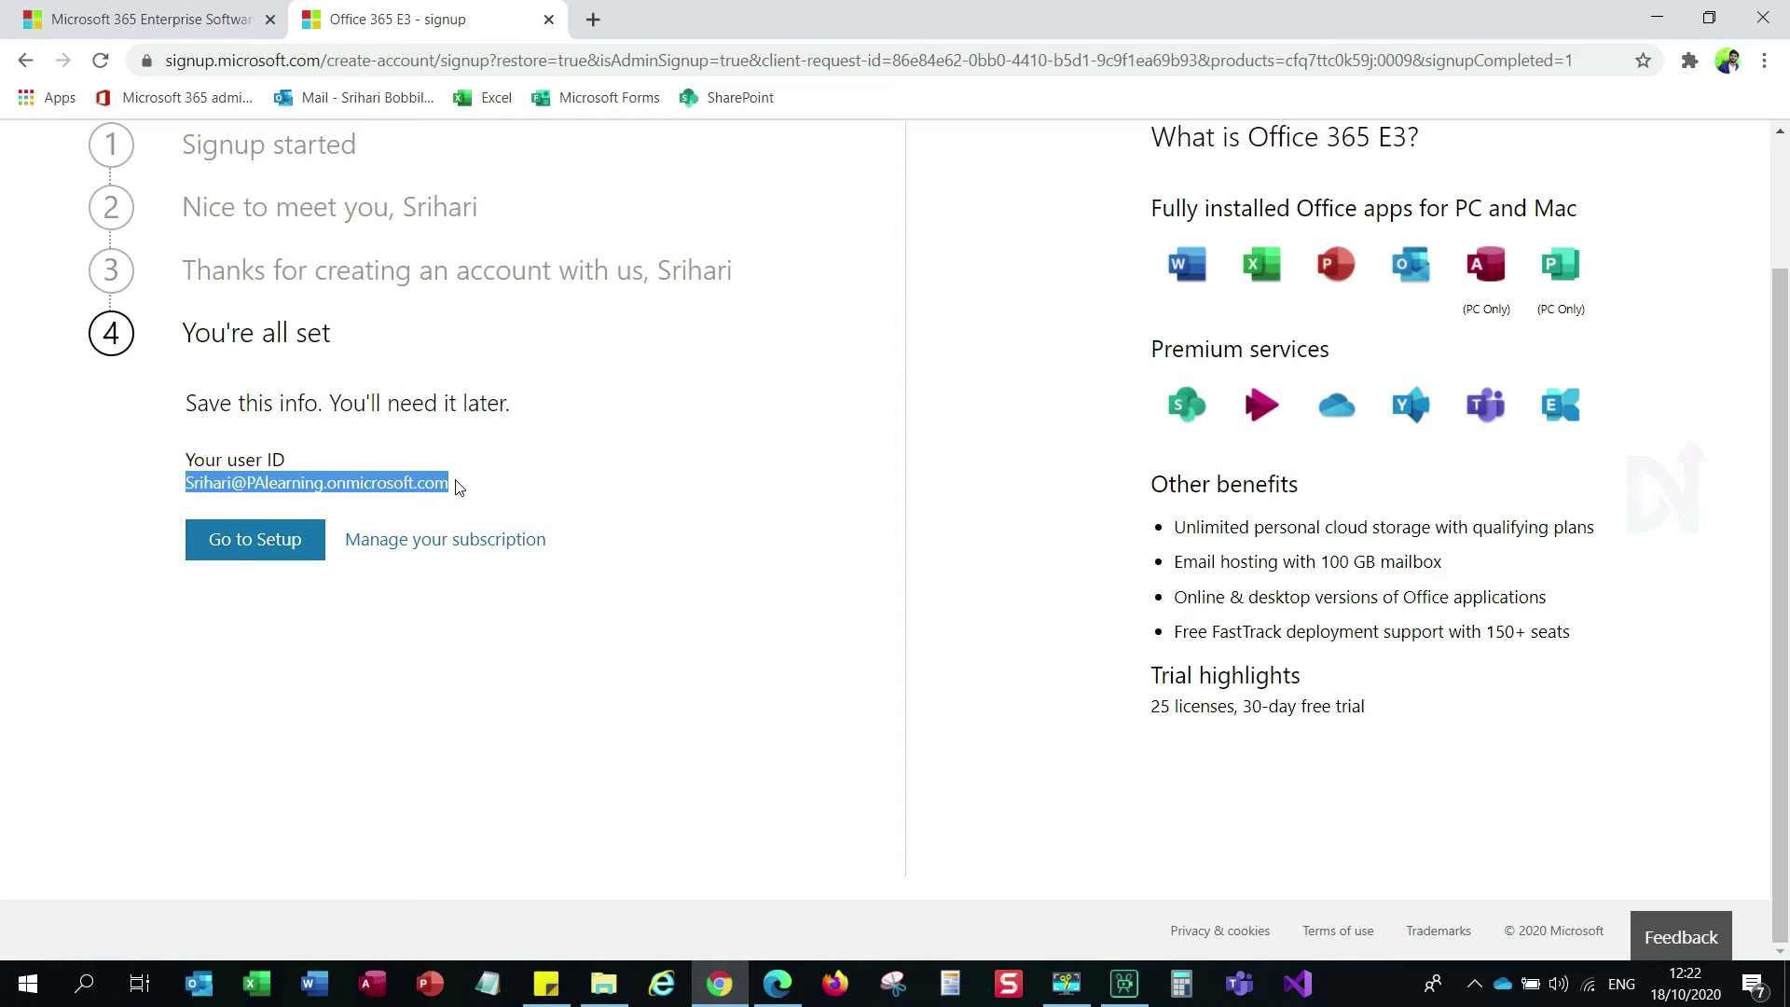
pyautogui.click(243, 544)
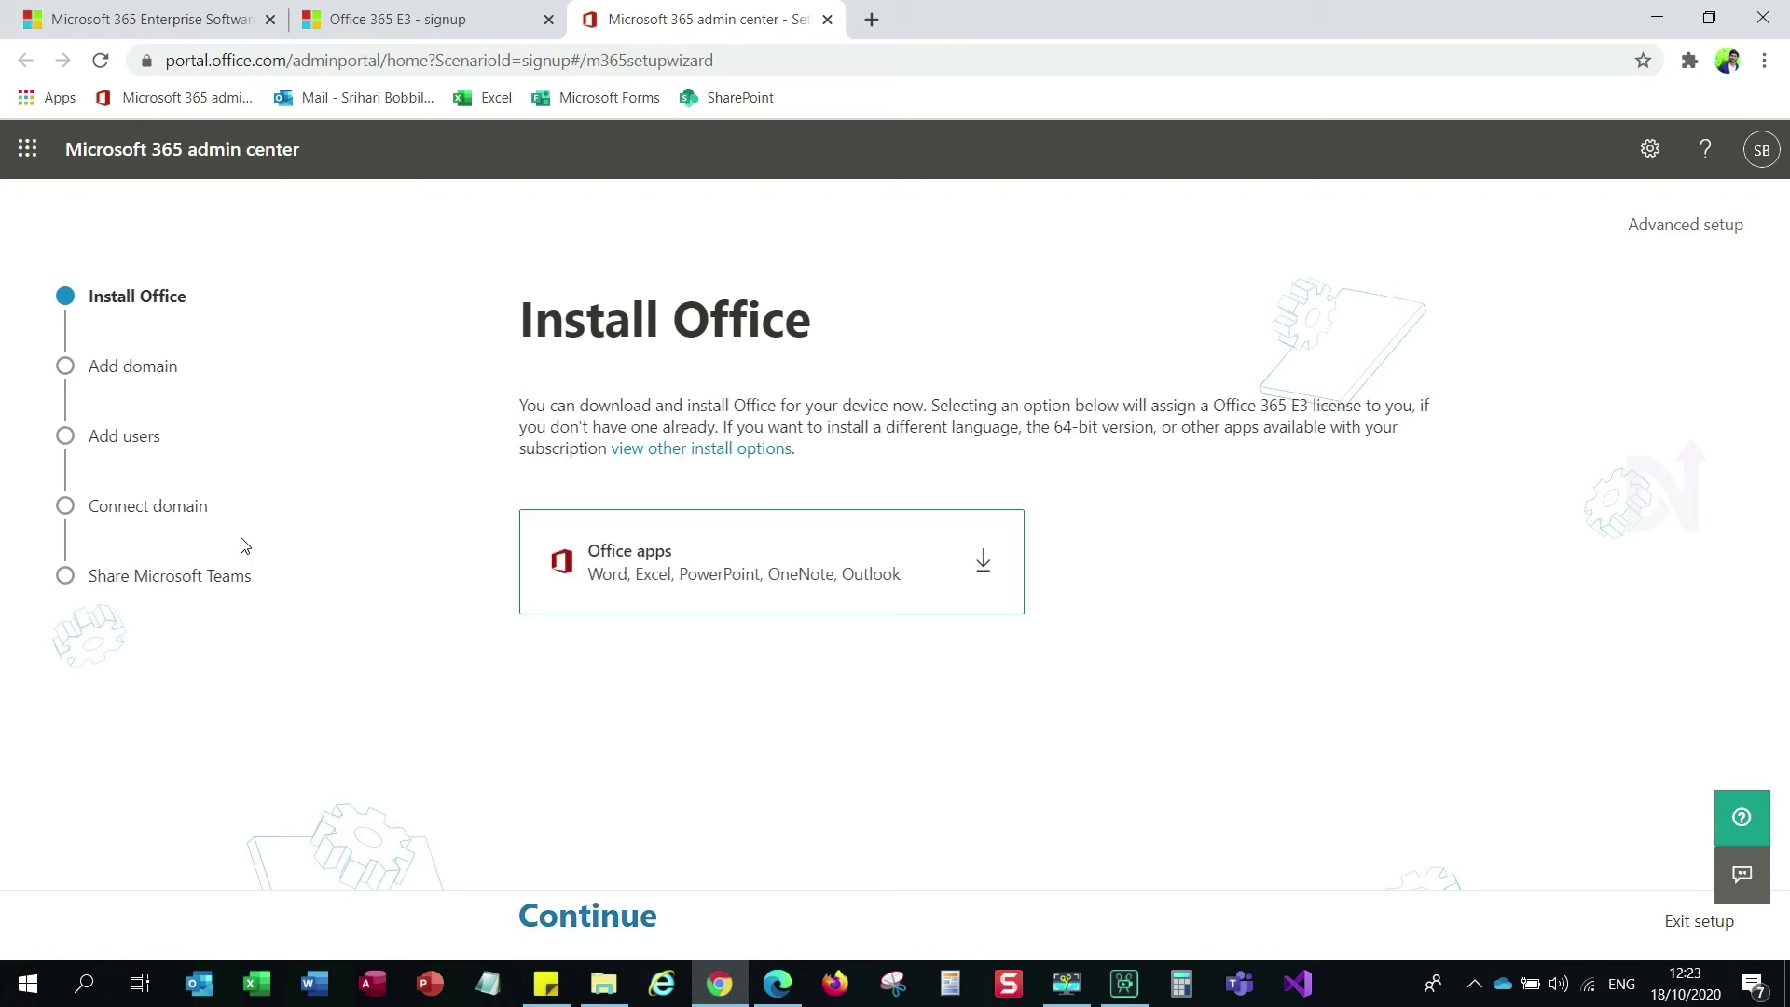
# Skip the Office install and keep the default PAlearning.onmicrosoft.com domain.
pyautogui.click(576, 911)
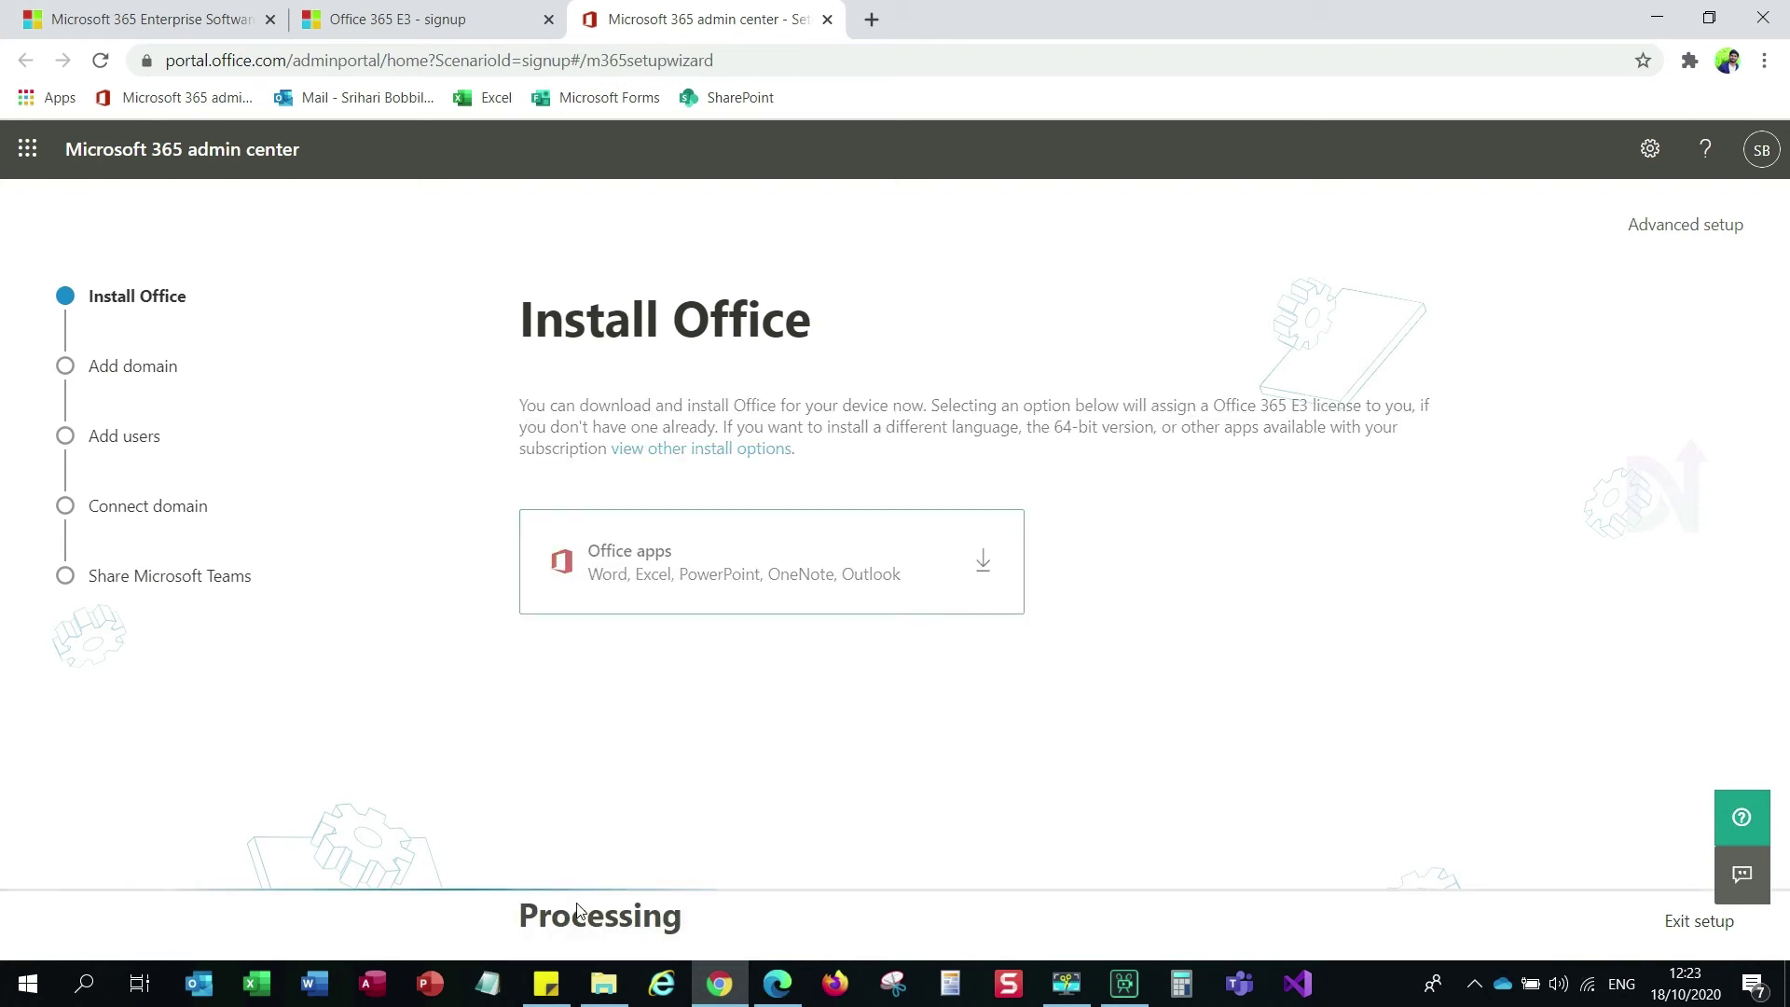
pyautogui.click(692, 604)
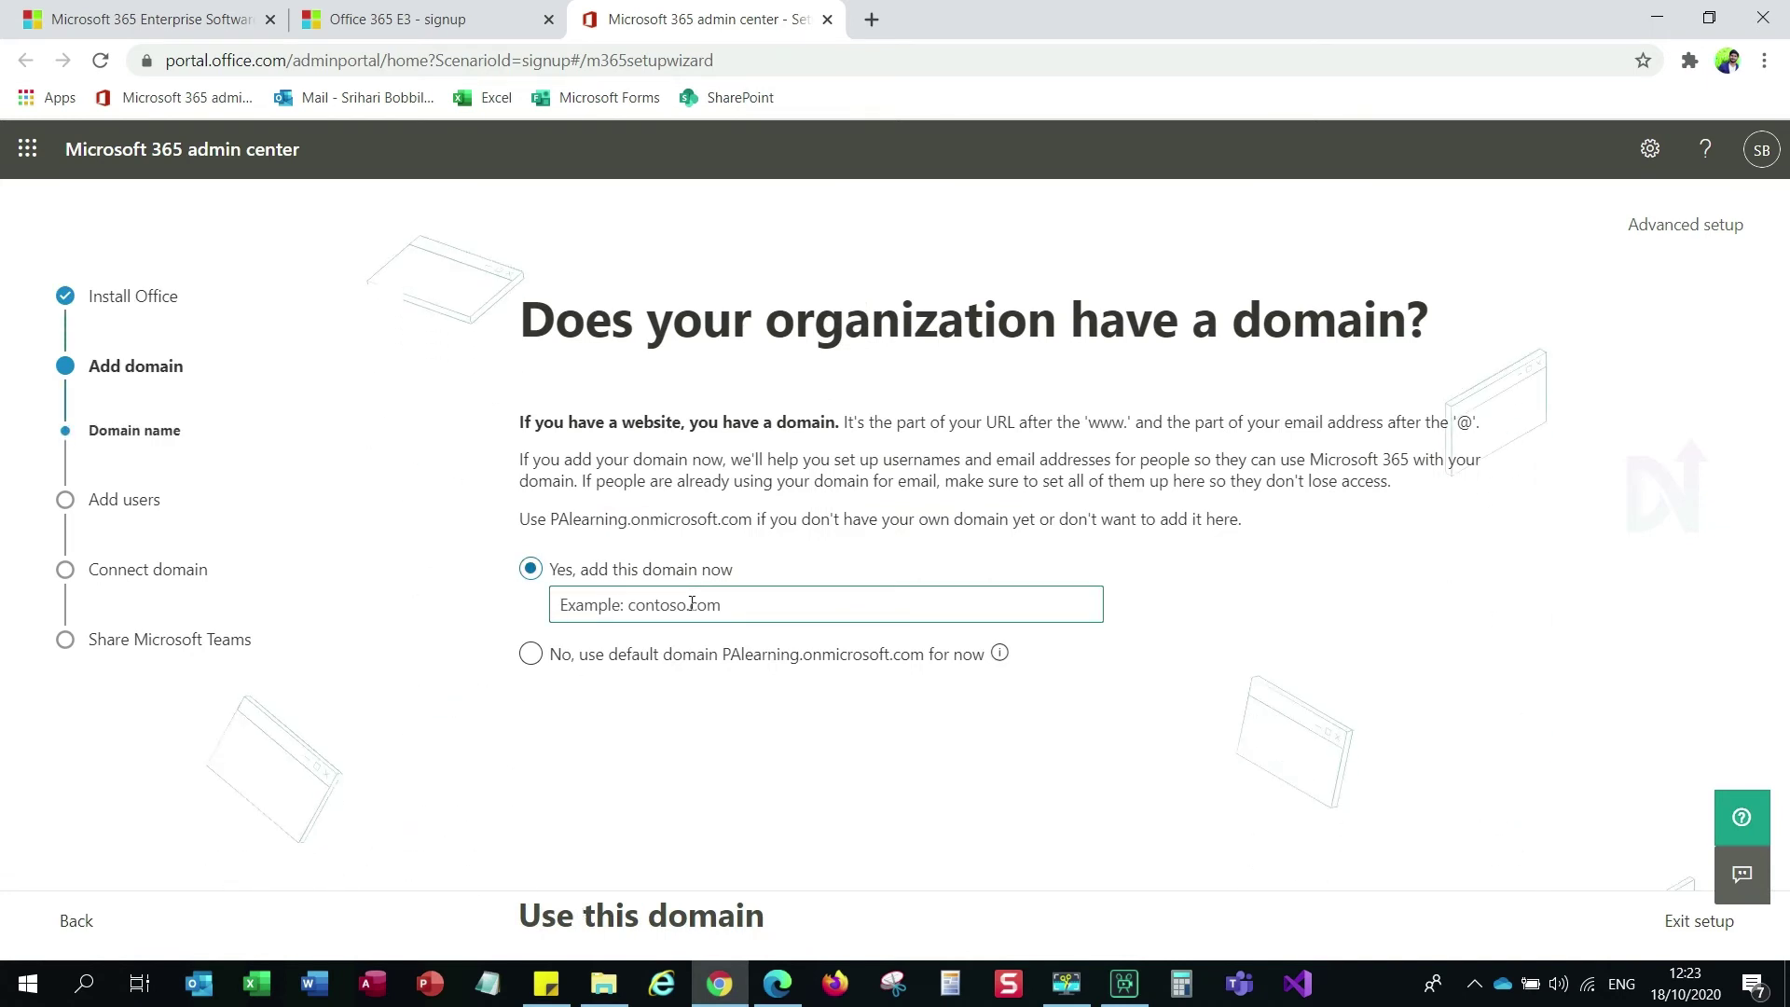
pyautogui.click(529, 658)
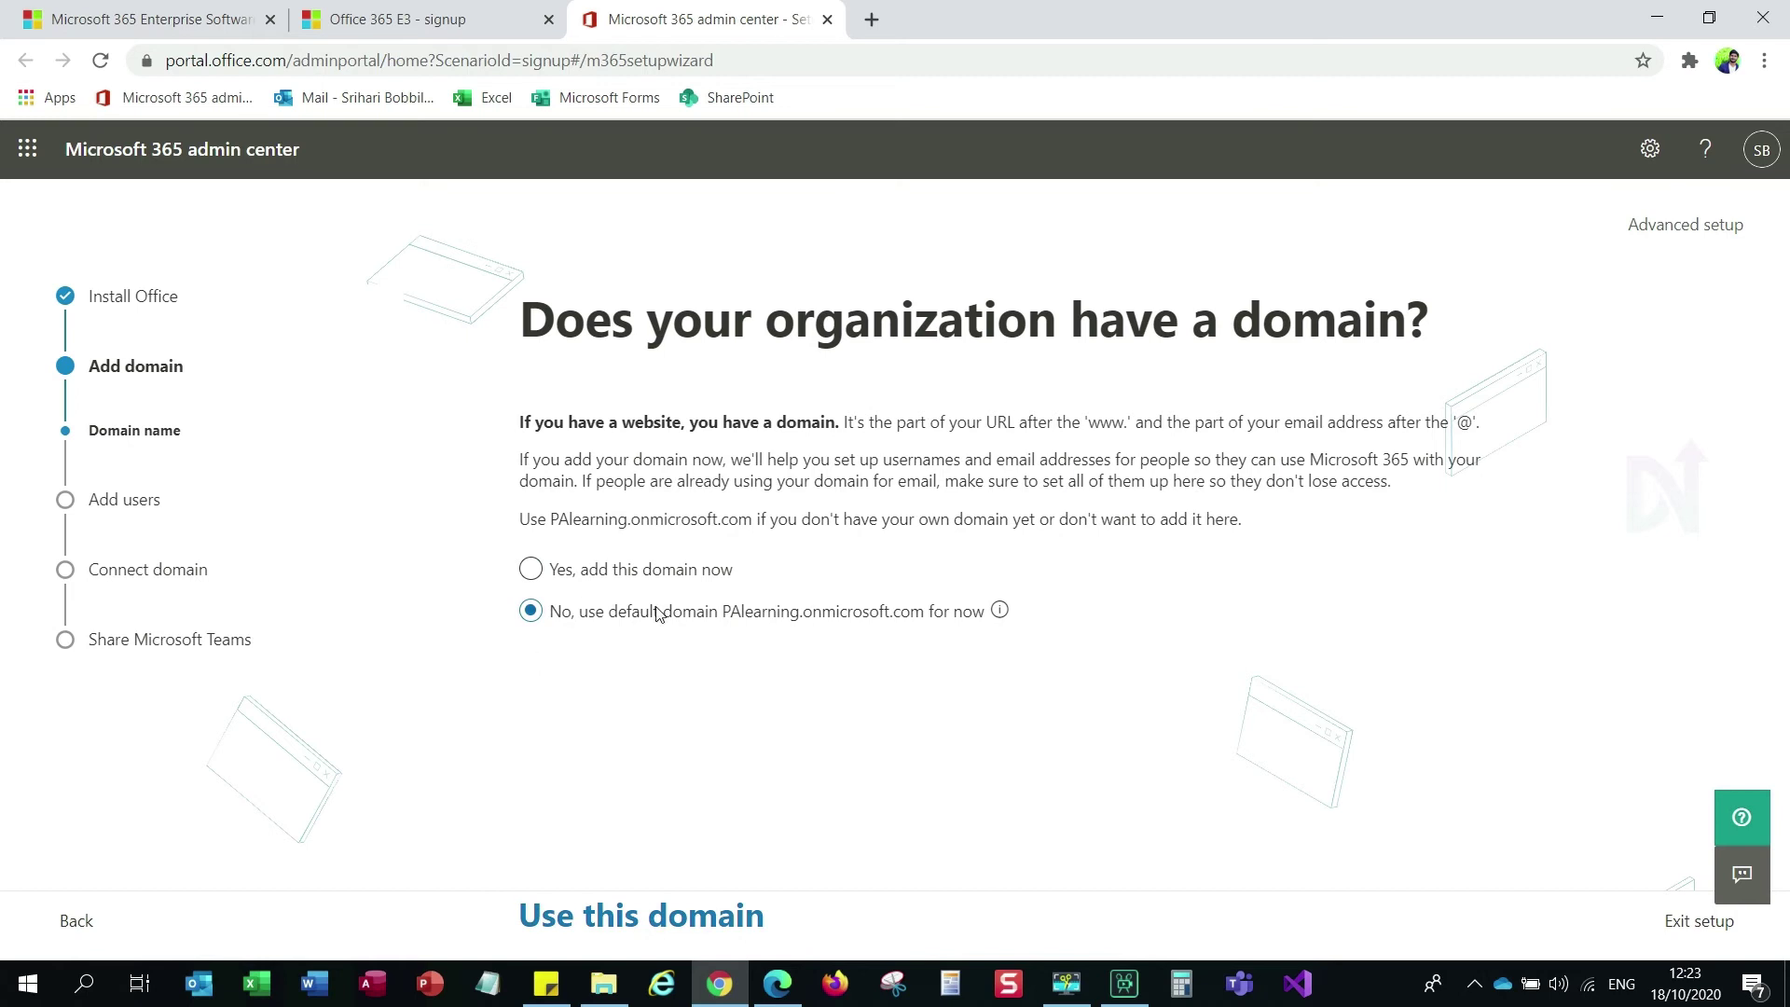
pyautogui.click(615, 924)
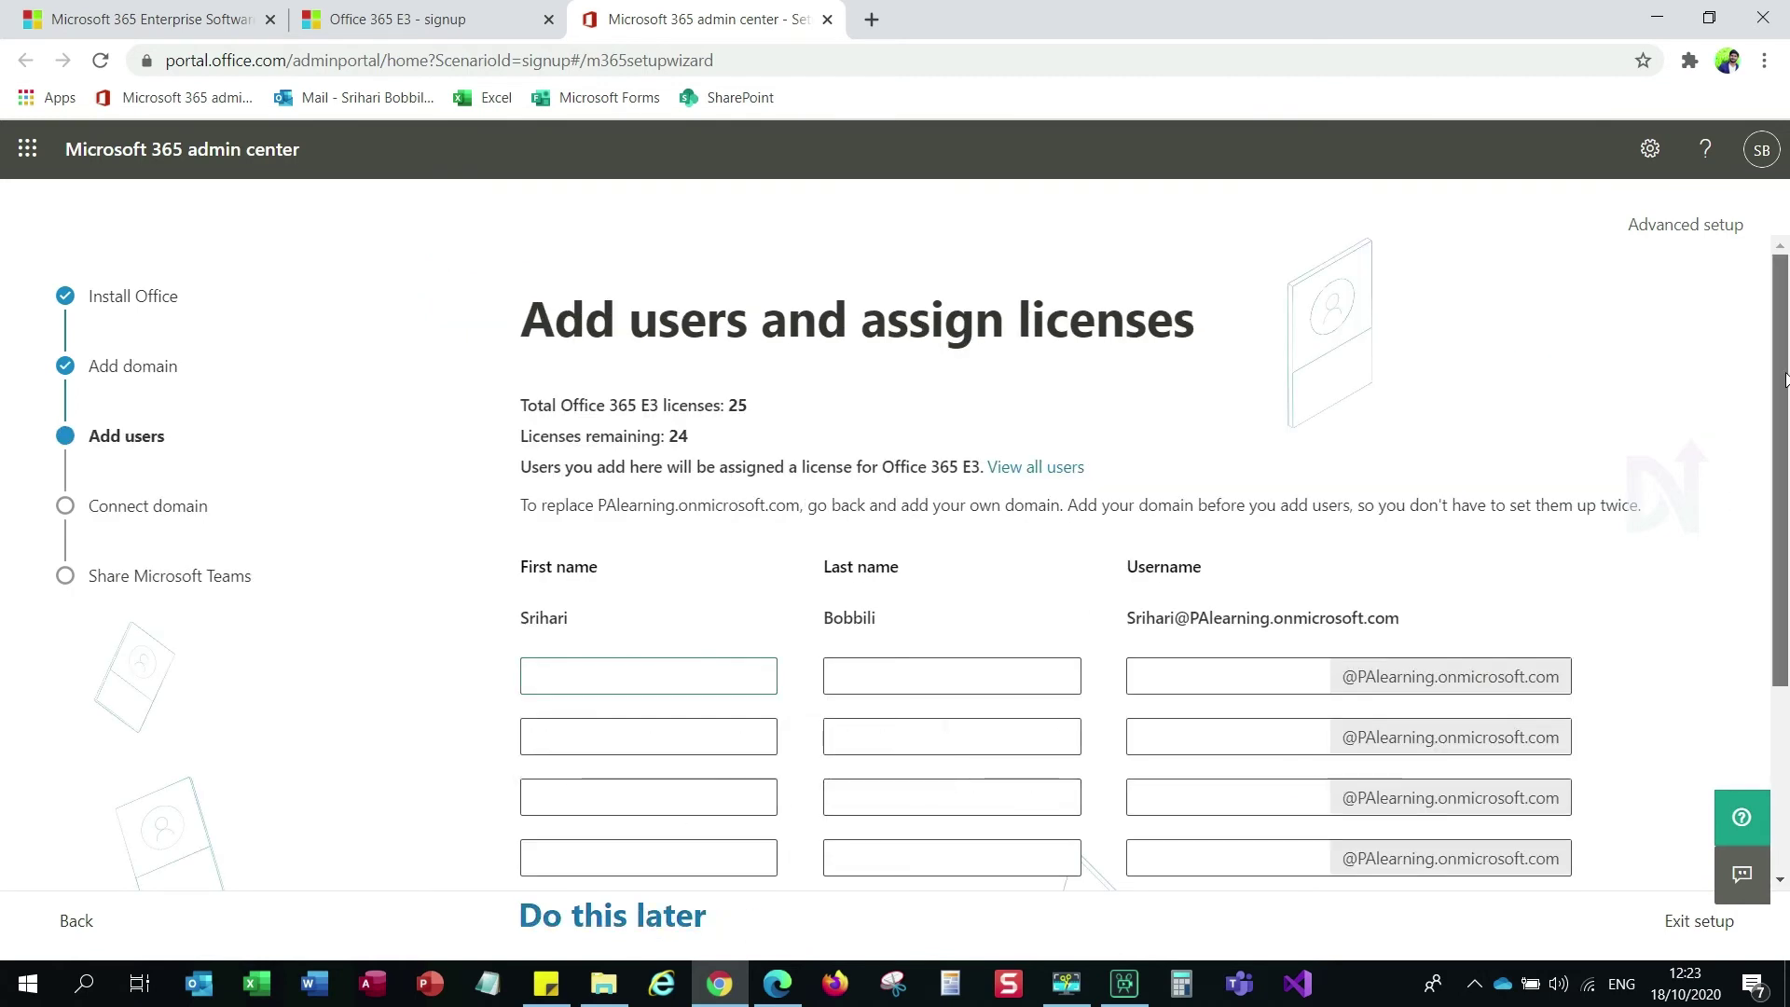
# Enter the new user's first name 'User' and last name '1', correcting a mistyped first name.
pyautogui.scroll(-2, 1786, 378)
pyautogui.moveTo(525, 433); pyautogui.dragTo(923, 435)
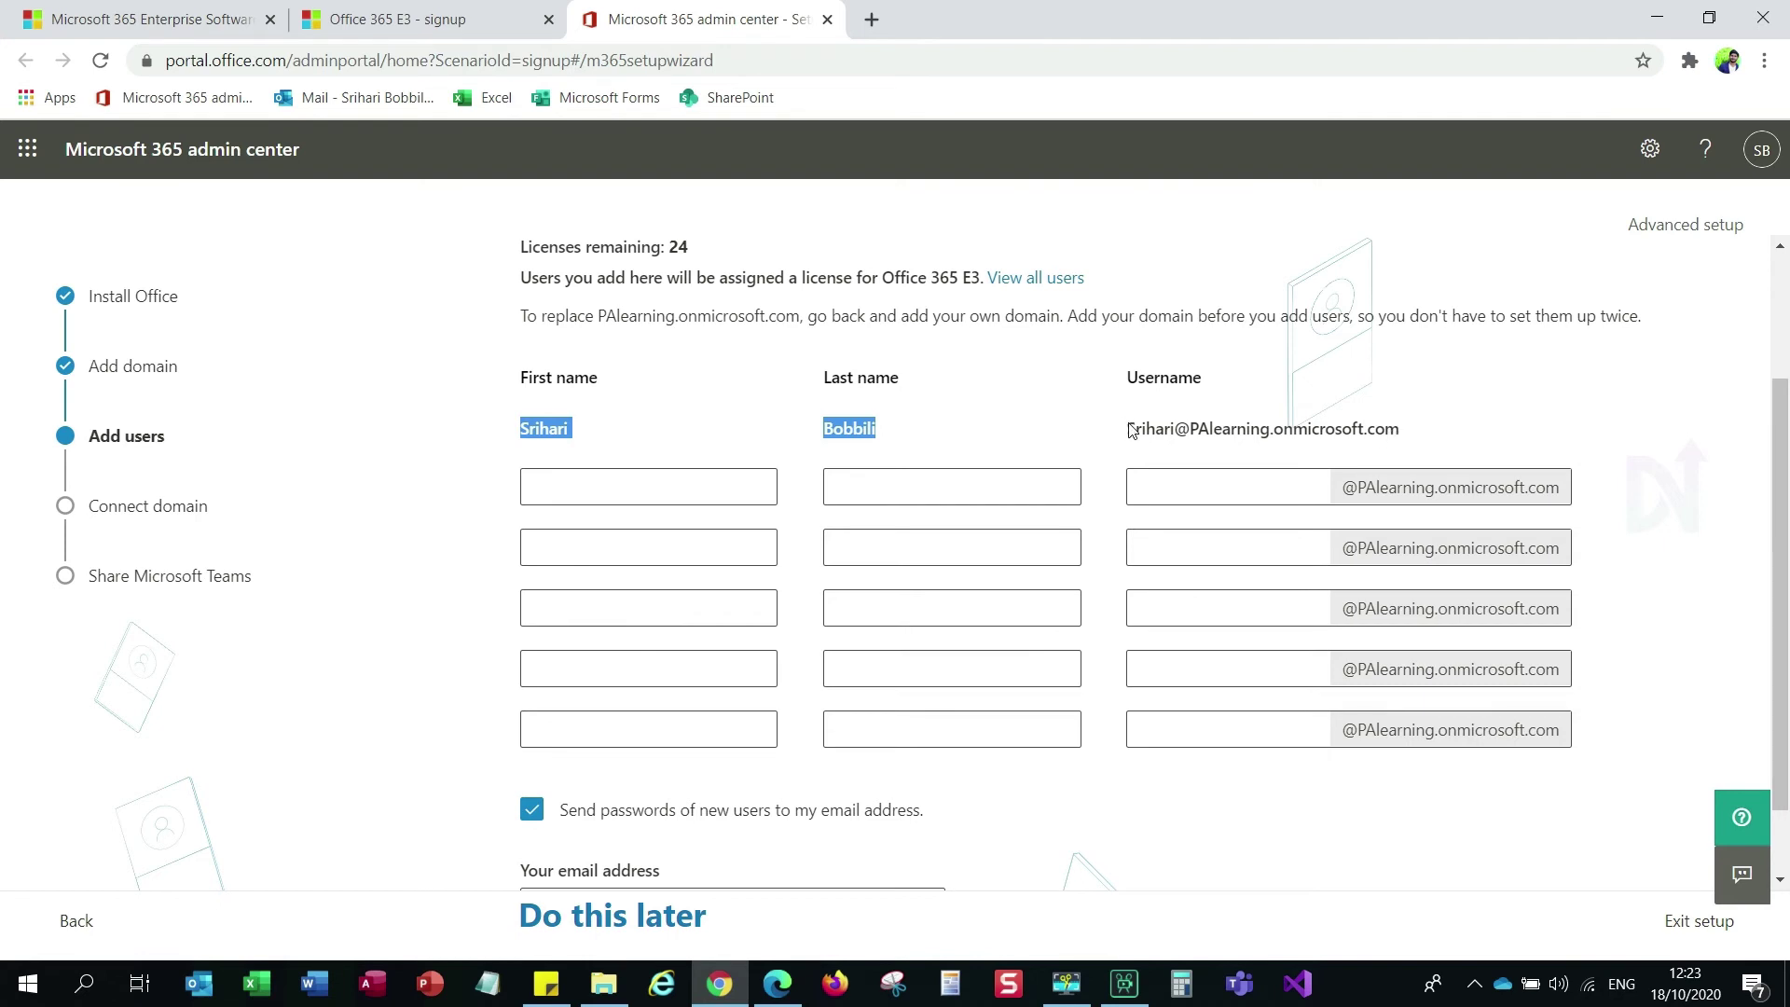
pyautogui.click(722, 484)
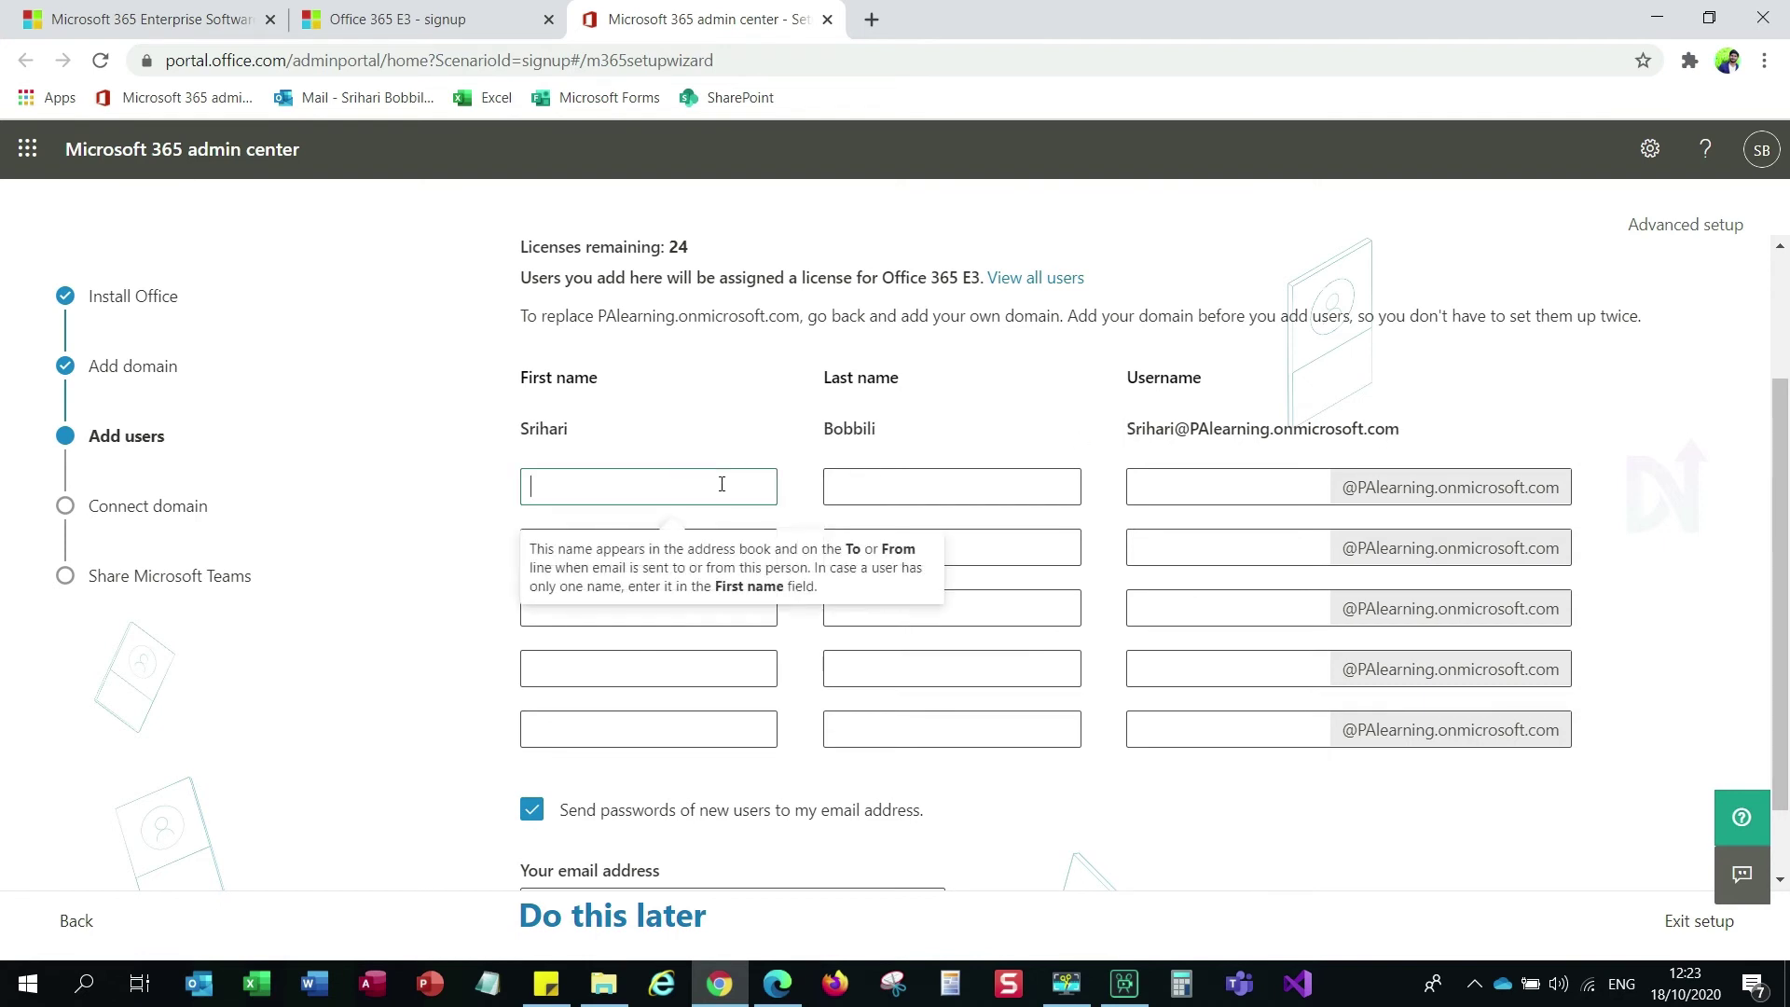
pyautogui.write('Srihari')
pyautogui.press('Tab')
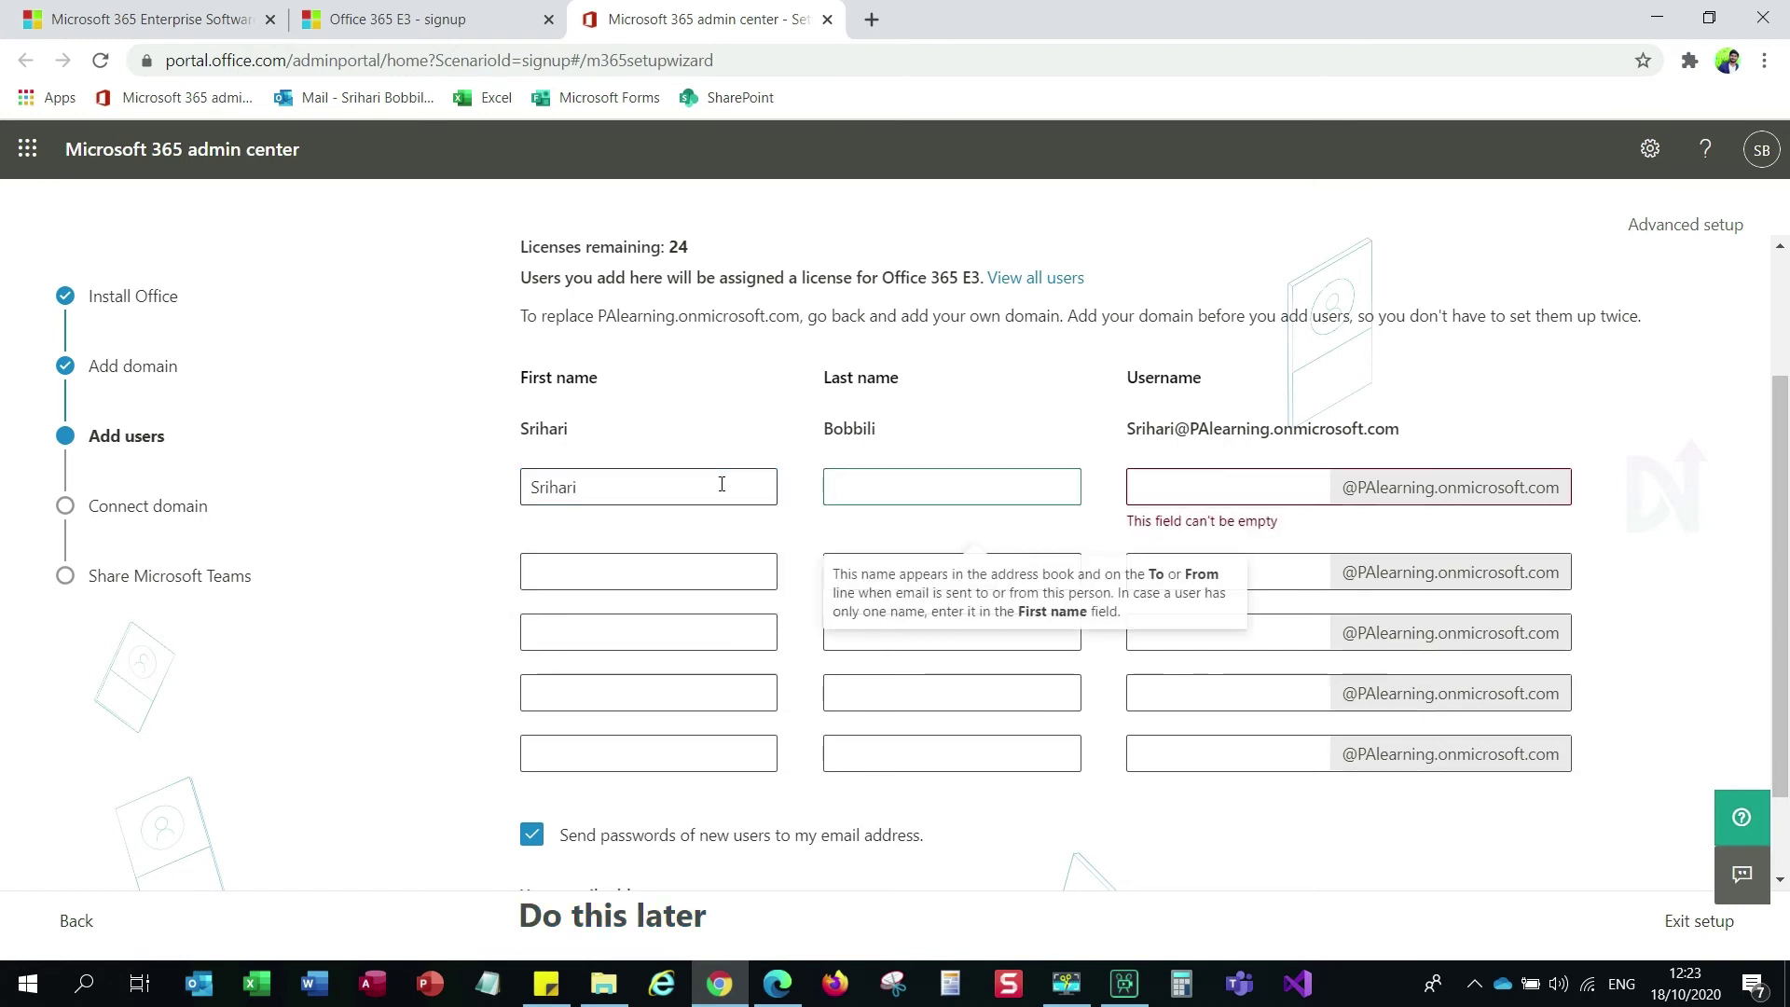
pyautogui.doubleClick(722, 484)
pyautogui.press('BackSpace')
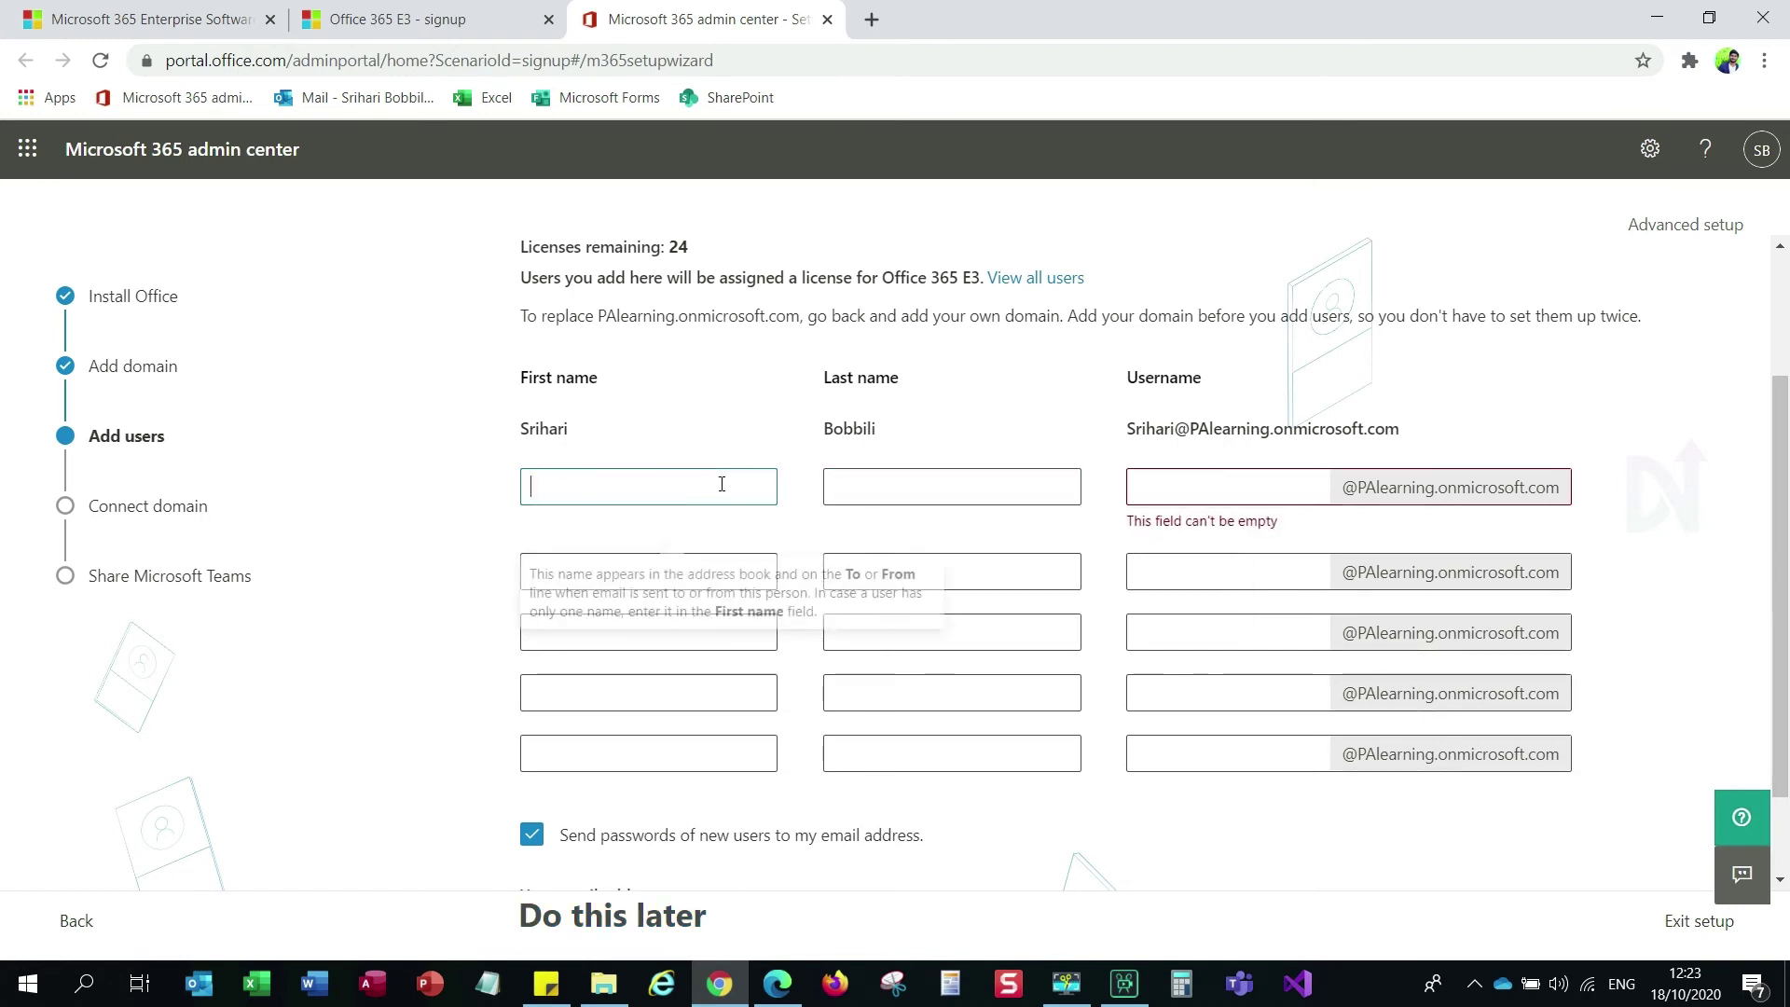
pyautogui.write('User')
pyautogui.press('Tab')
pyautogui.write('1')
# Set the username to user1 and add User 1 with an Office 365 E3 license.
pyautogui.press('Tab')
pyautogui.write('u')
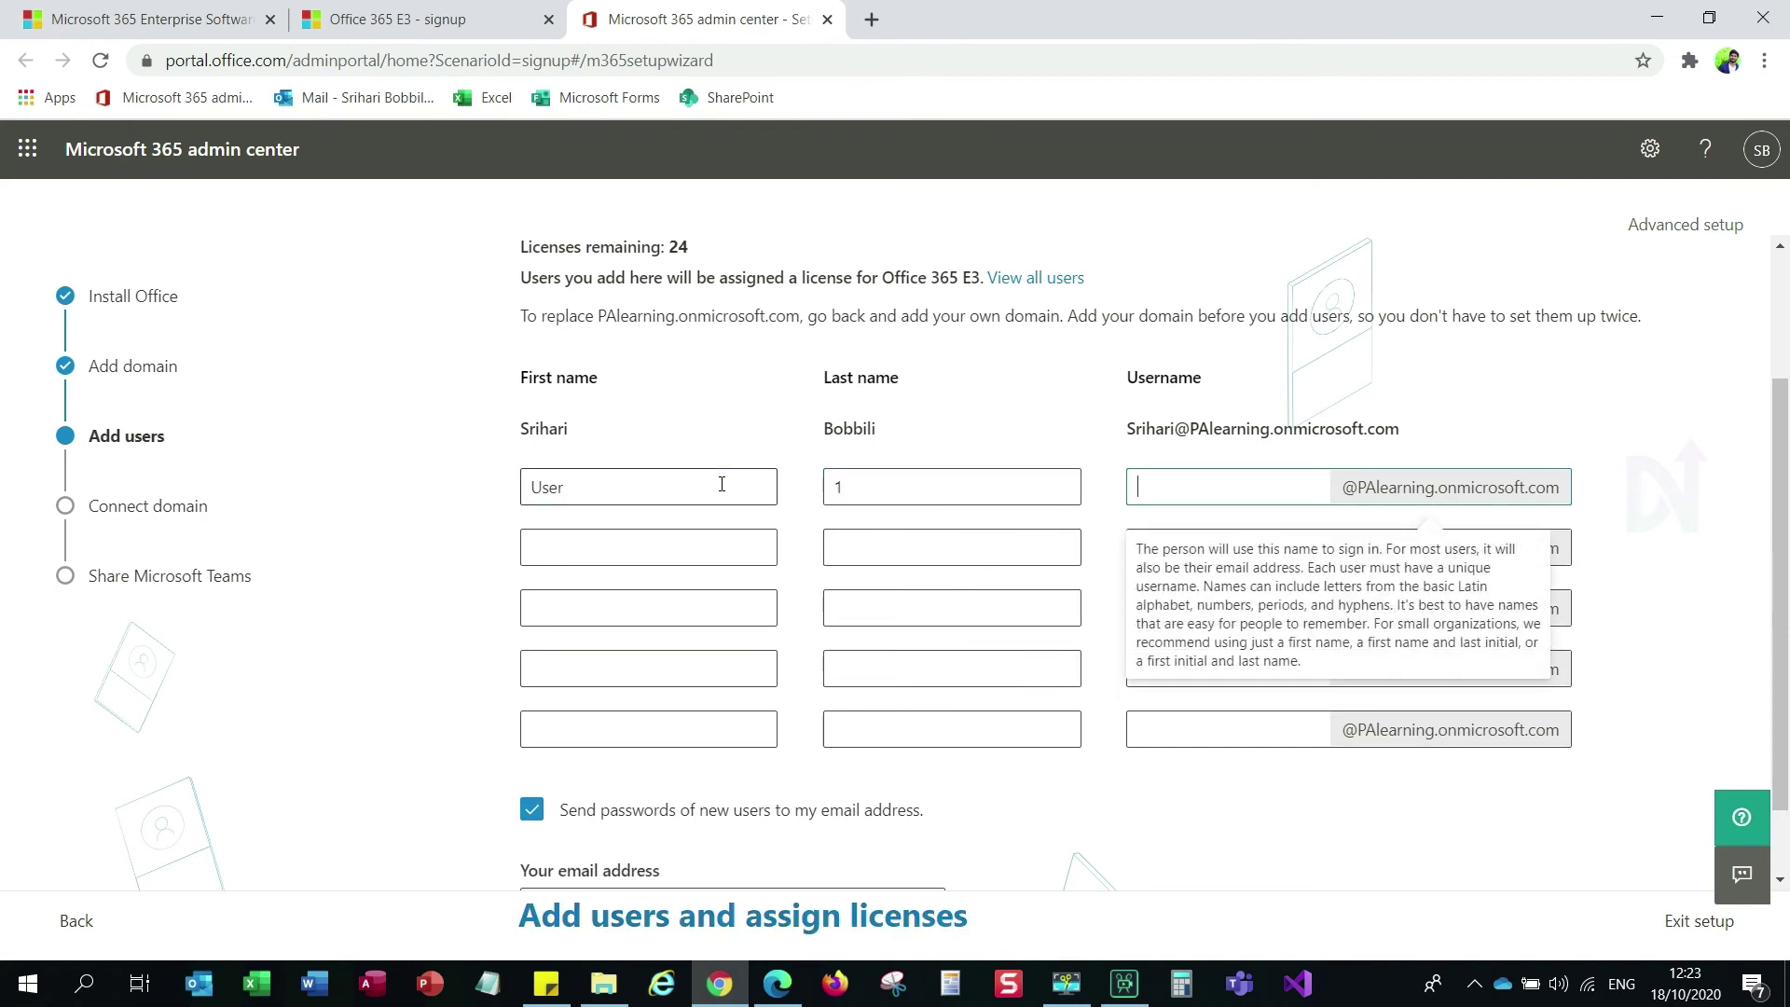
pyautogui.write('ser1')
pyautogui.click(650, 478)
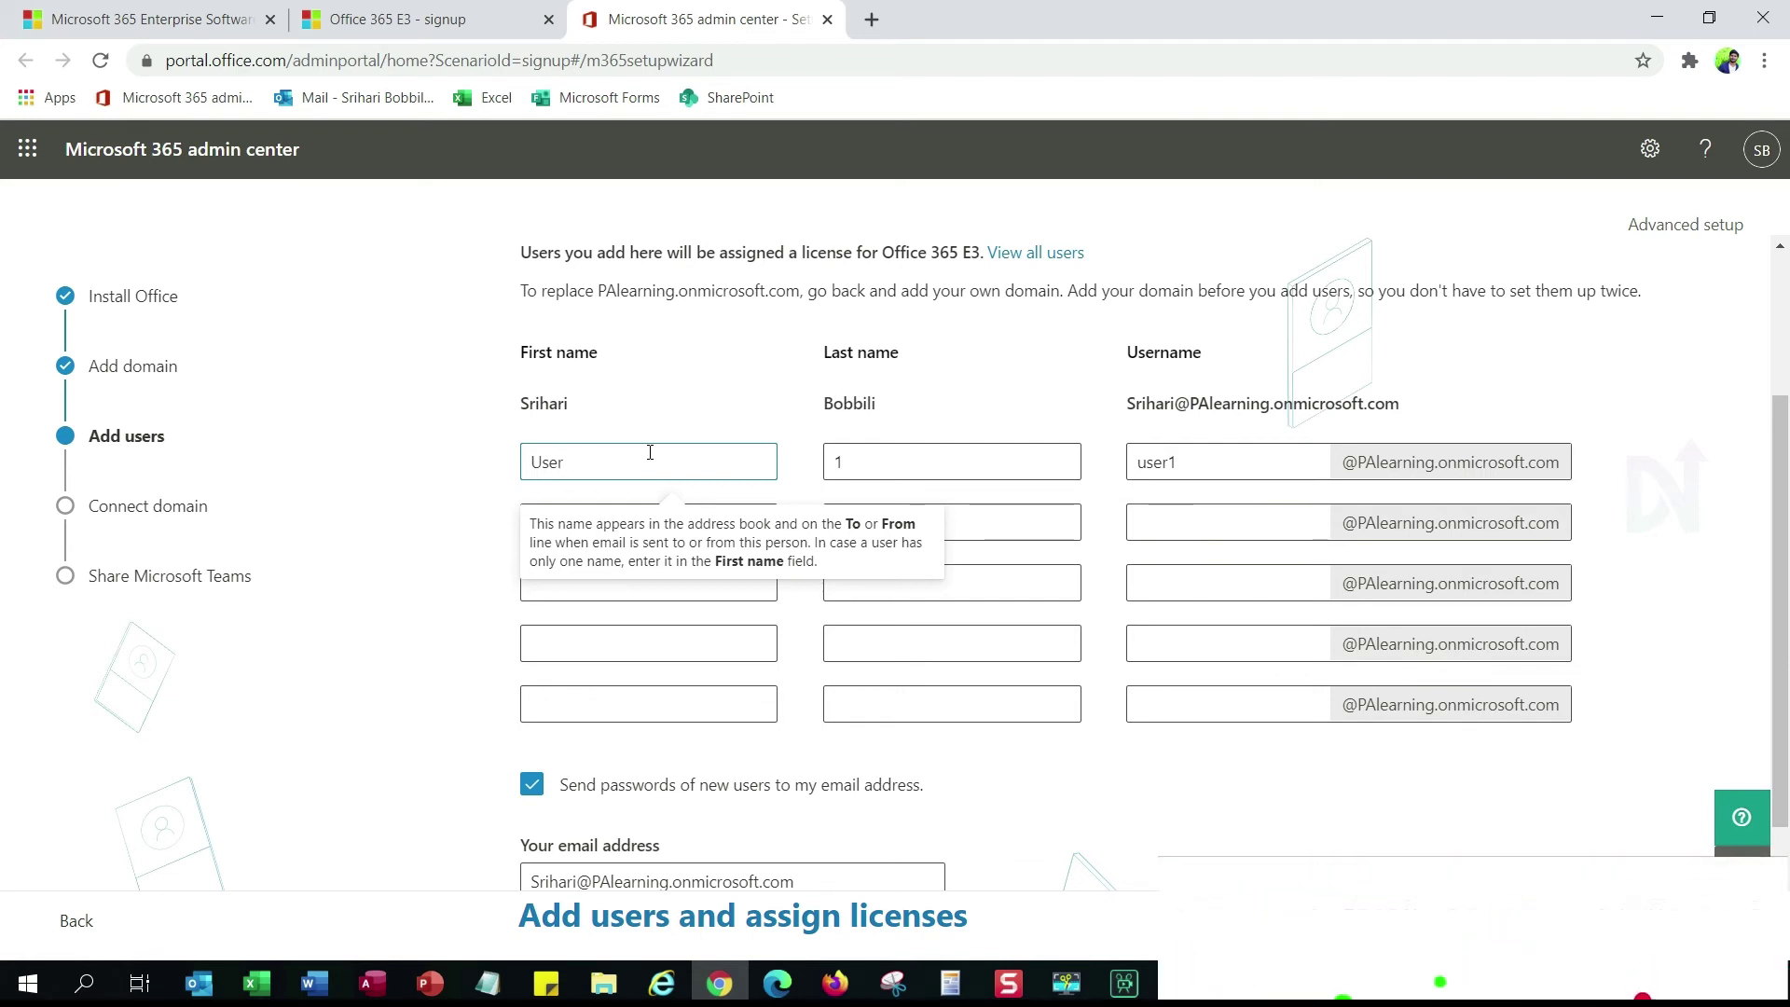
pyautogui.click(1229, 451)
pyautogui.scroll(-1, 1229, 451)
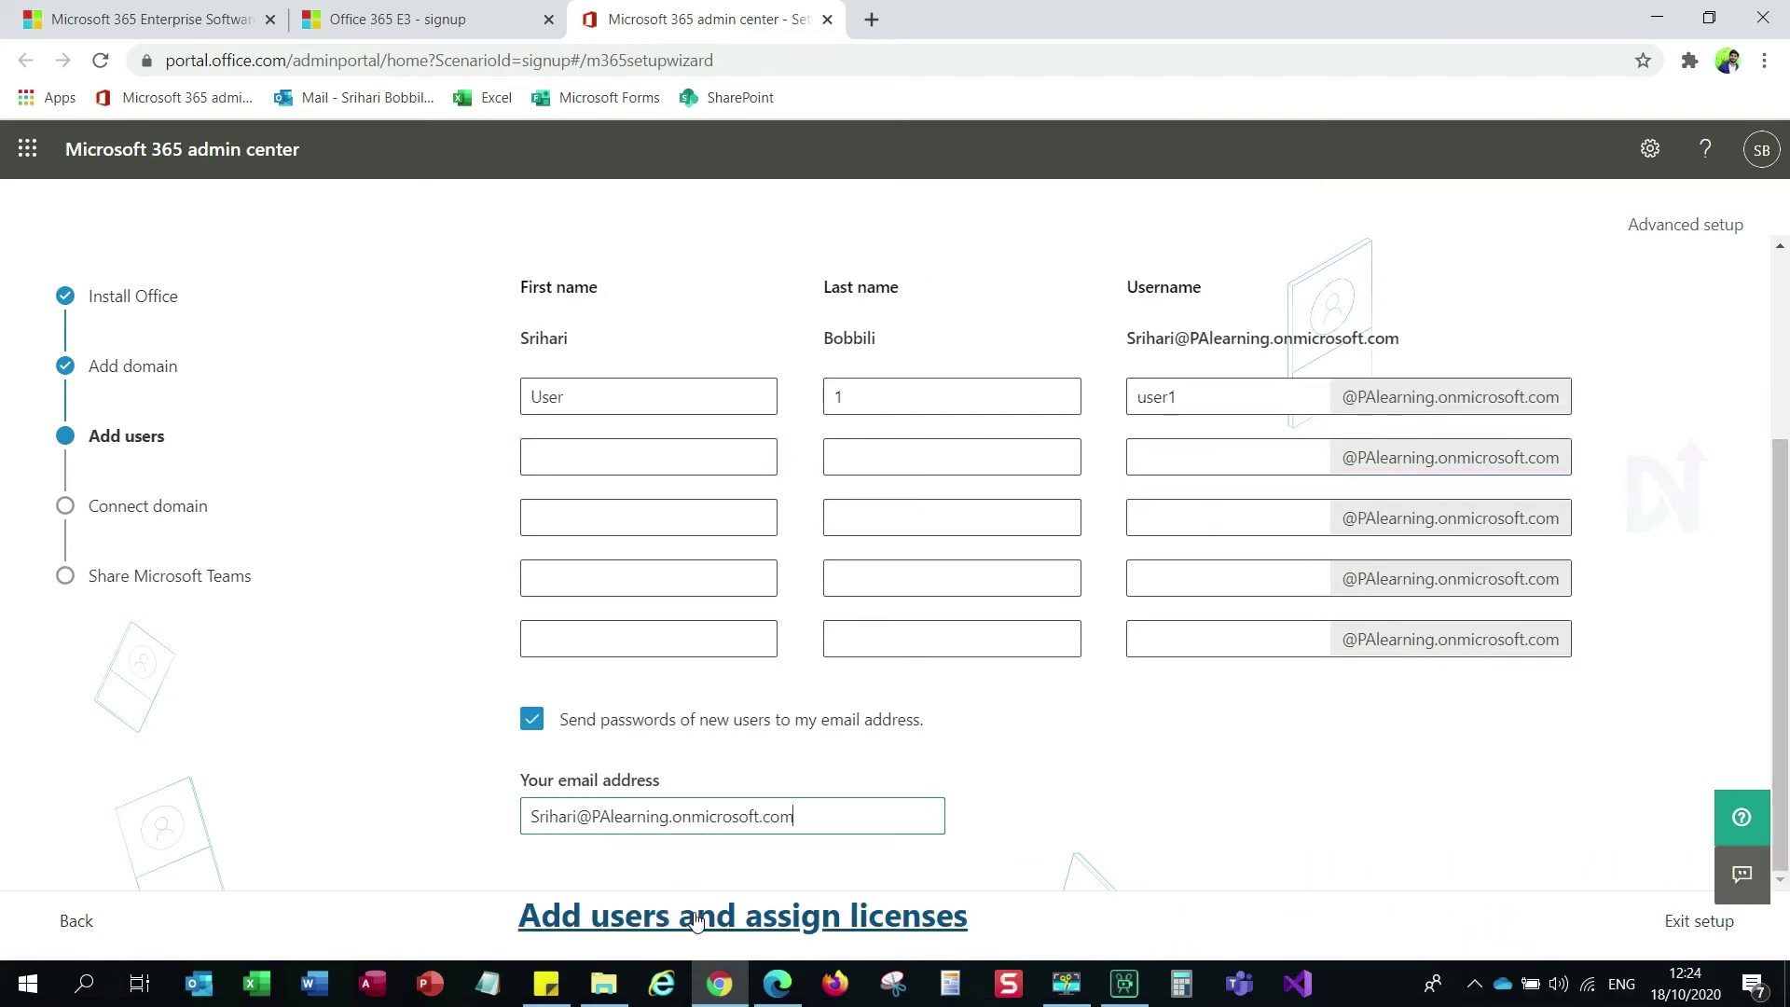
pyautogui.click(690, 923)
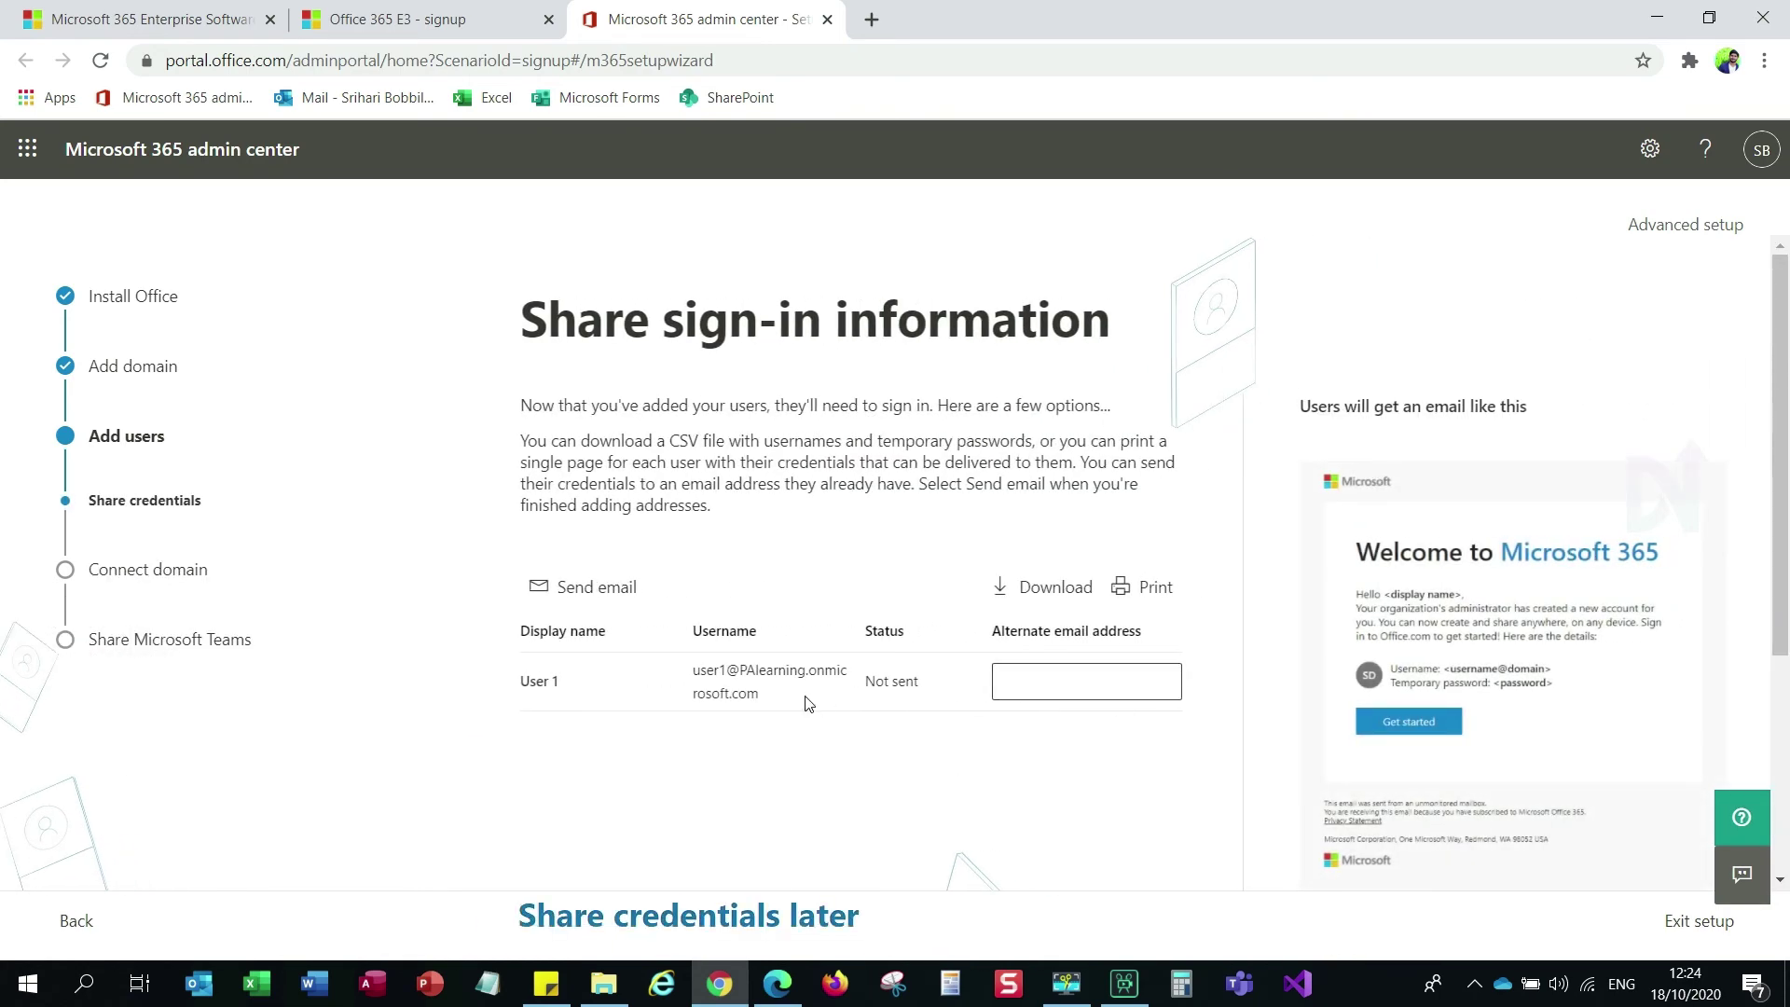
# Share User 1's credentials later, accept the domain connection, and skip the Teams email.
pyautogui.click(1008, 683)
pyautogui.click(628, 921)
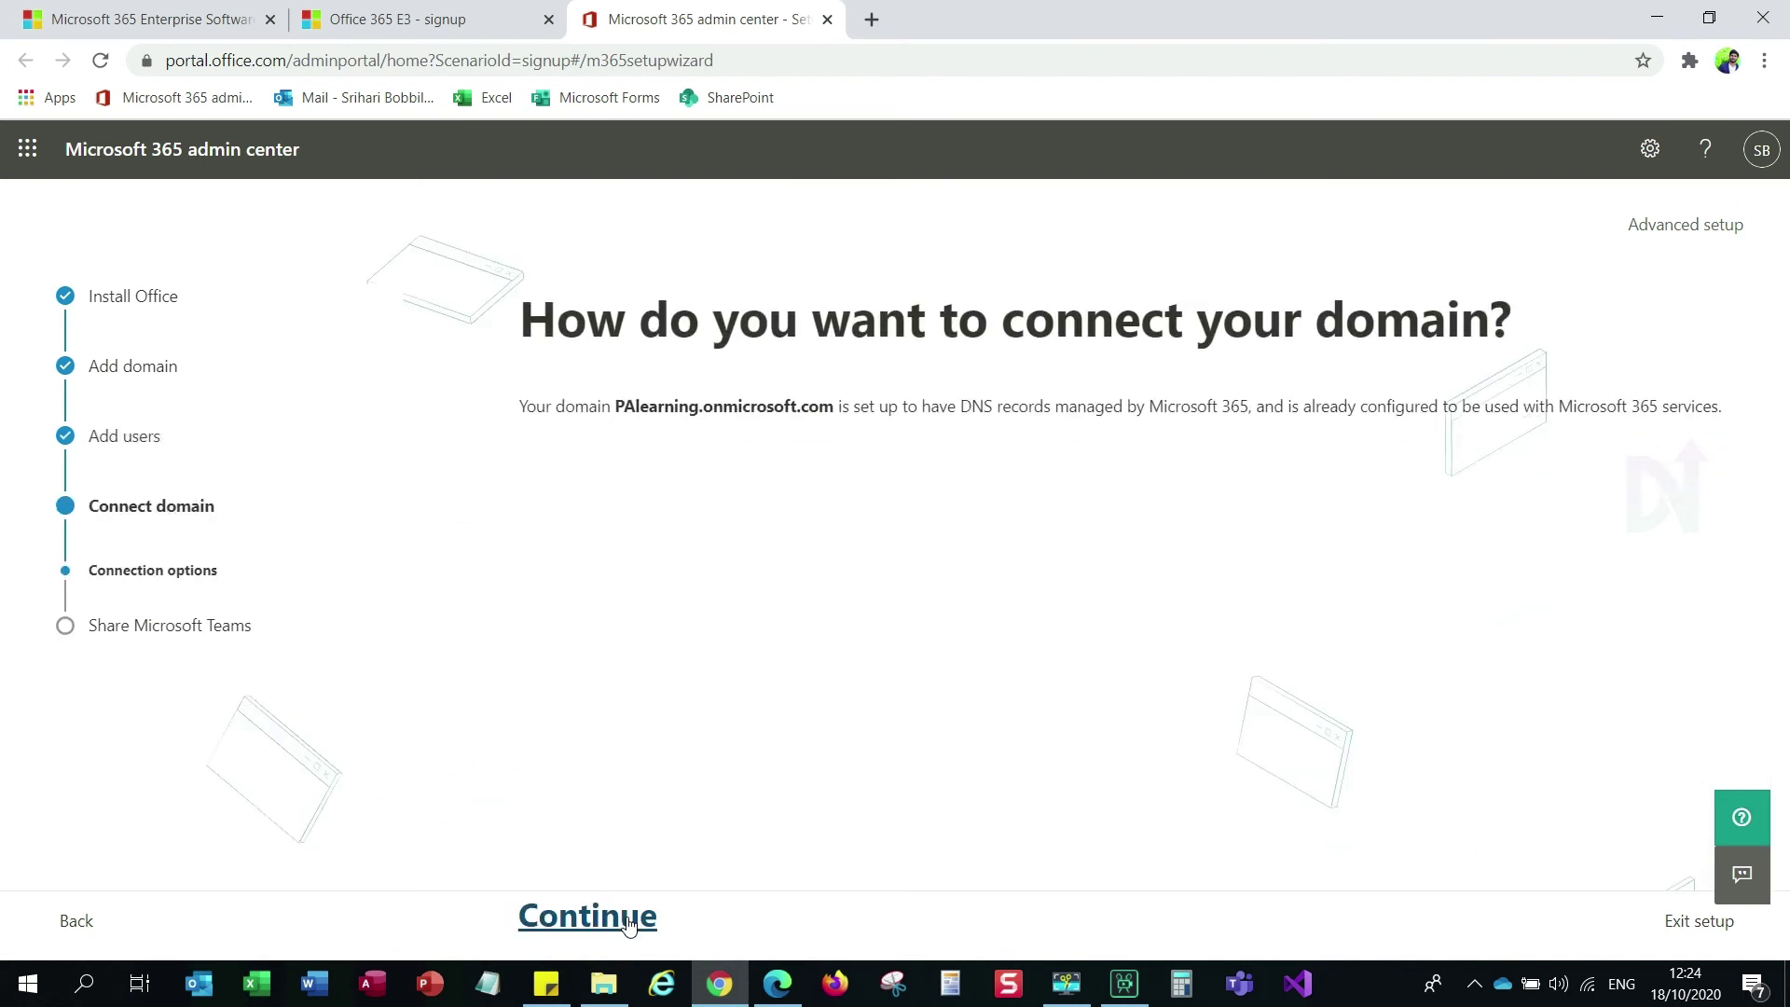
pyautogui.click(628, 919)
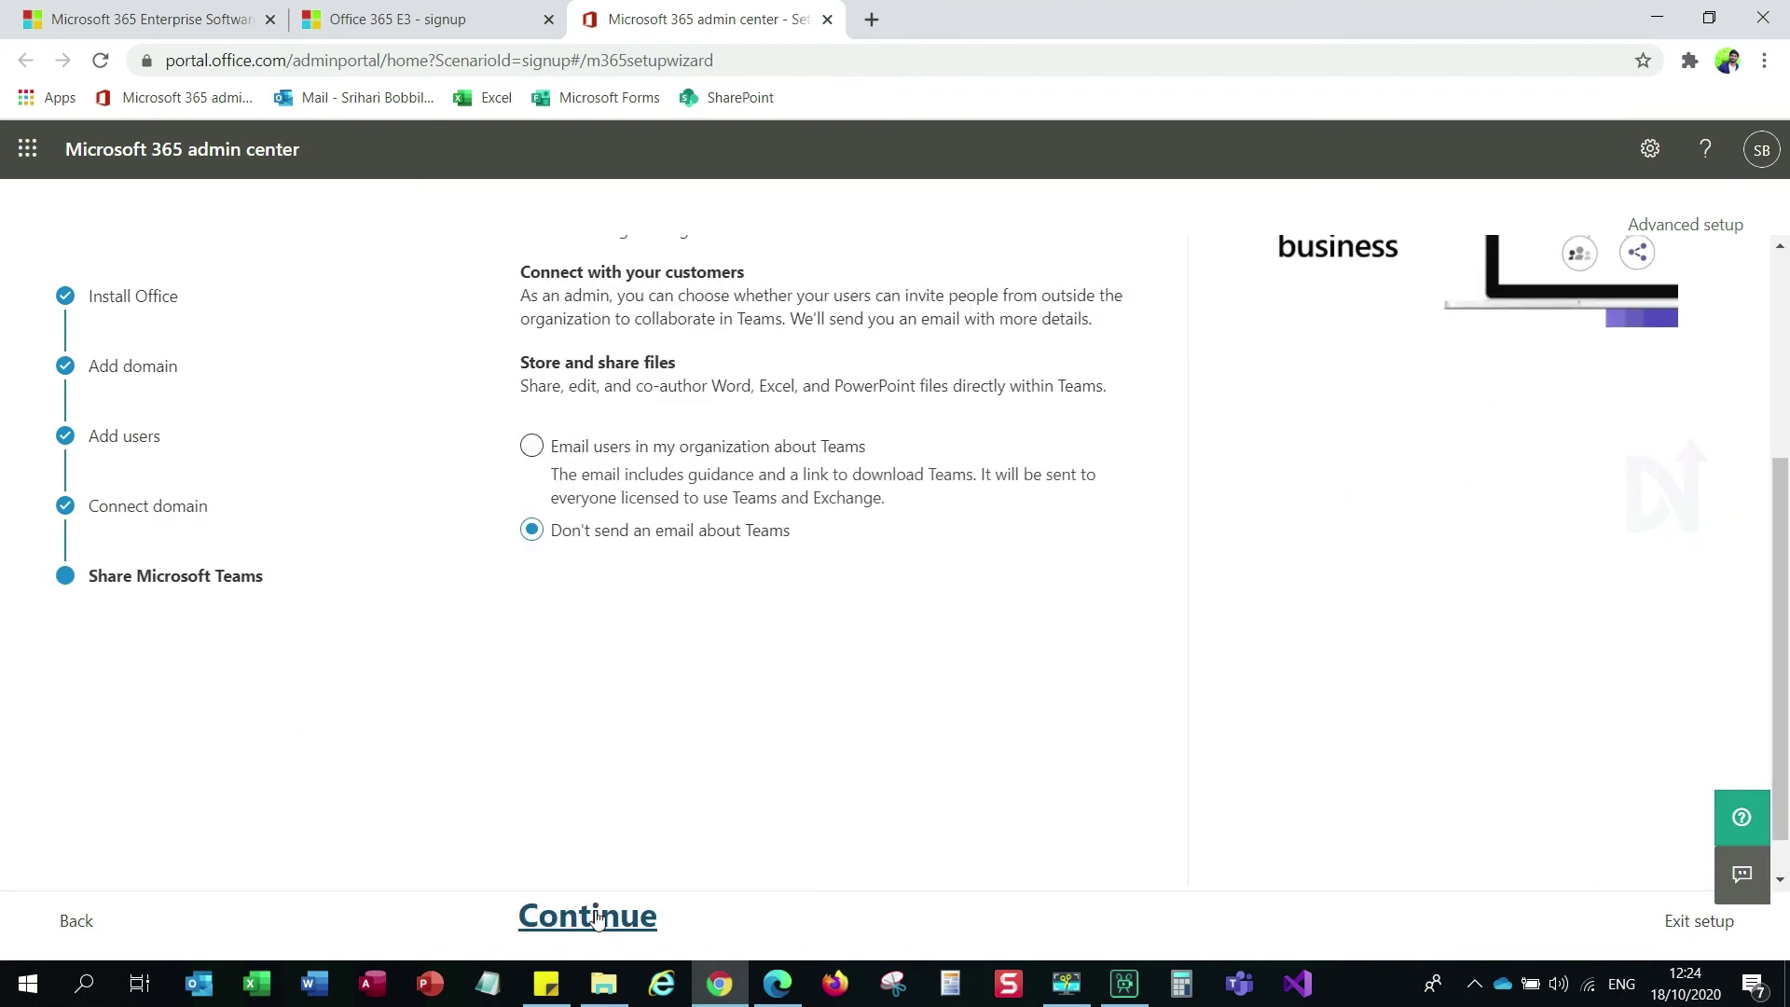
pyautogui.click(587, 918)
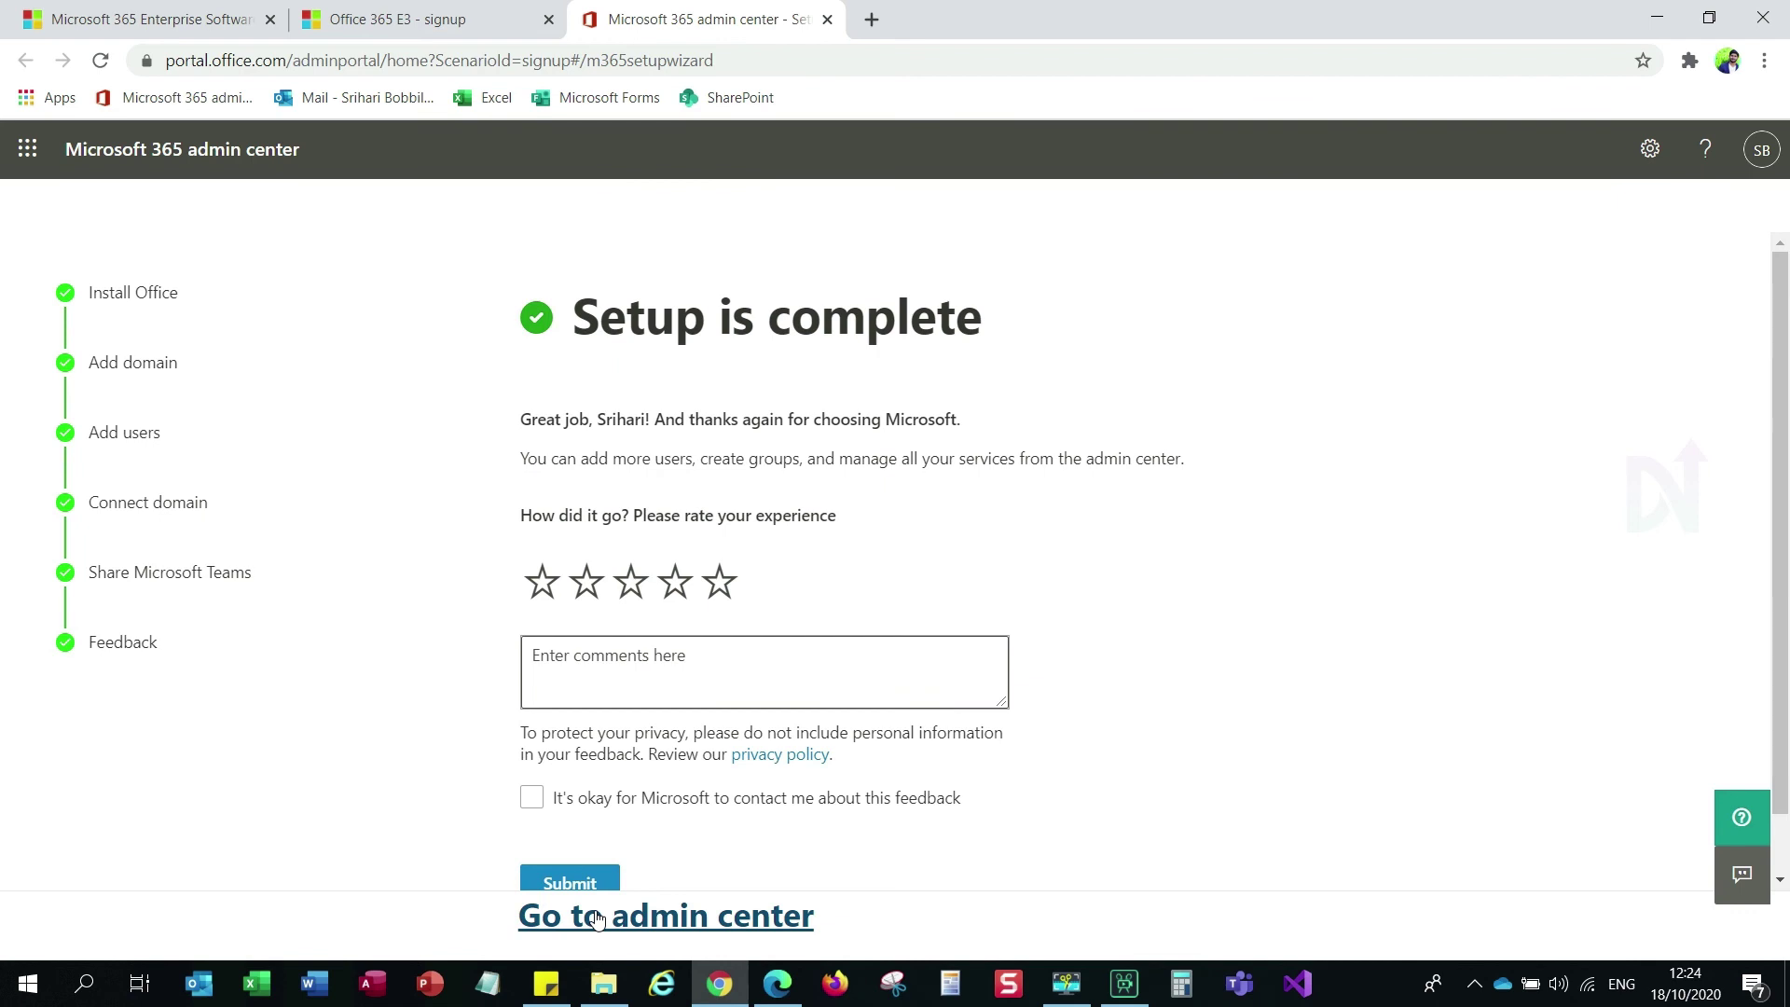
# Go to the PALearning admin center Home page from the completed setup wizard.
pyautogui.click(729, 921)
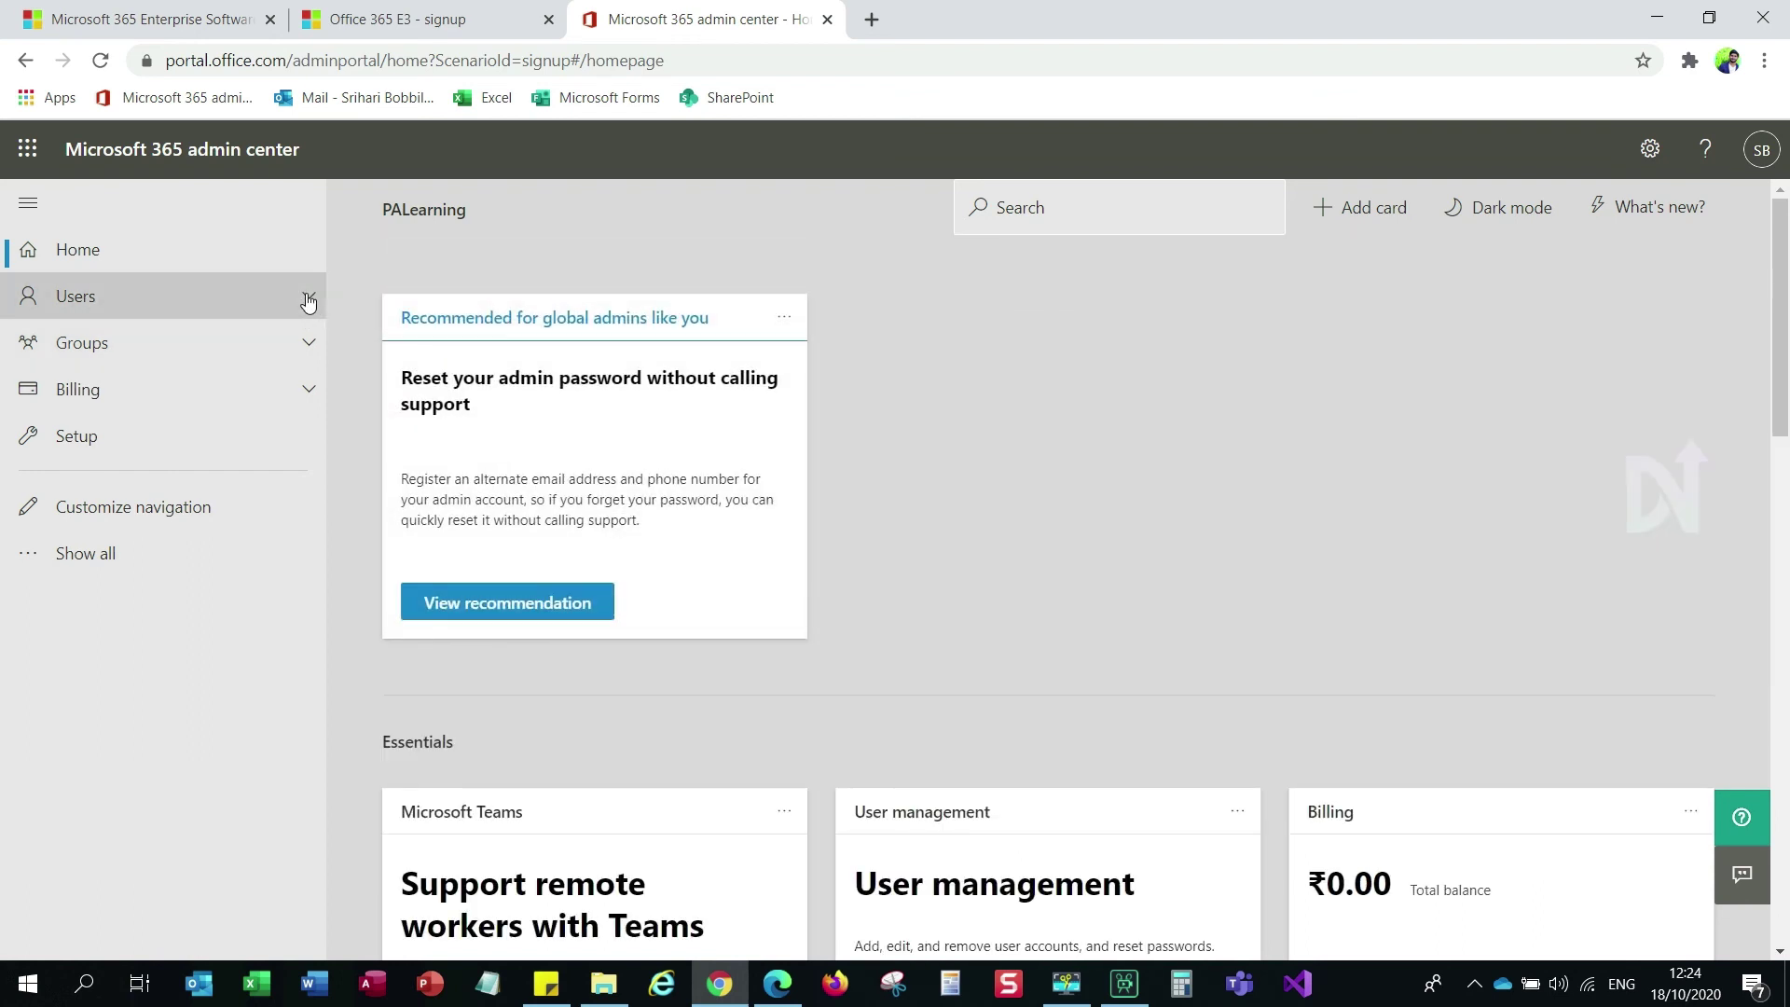
# Check that User 1 appears in Active users with an E3 license, then close the tab.
pyautogui.click(308, 298)
pyautogui.click(105, 345)
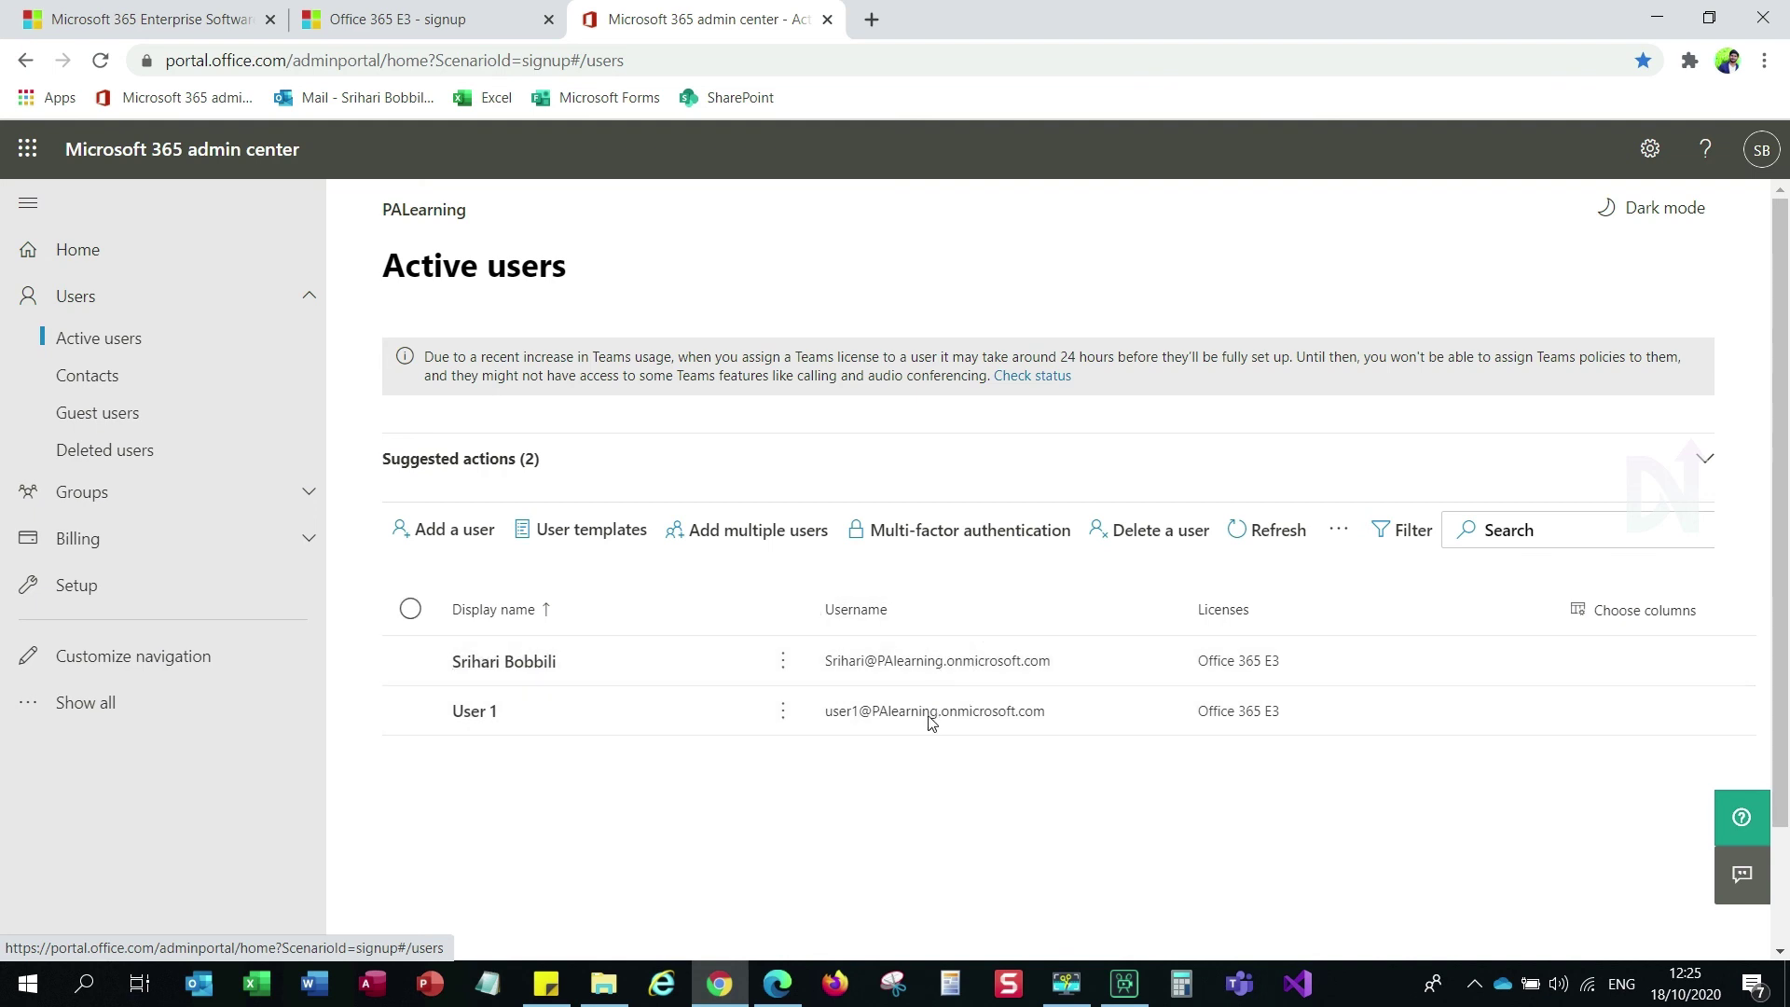
pyautogui.hotkey('ctrl', 'w')
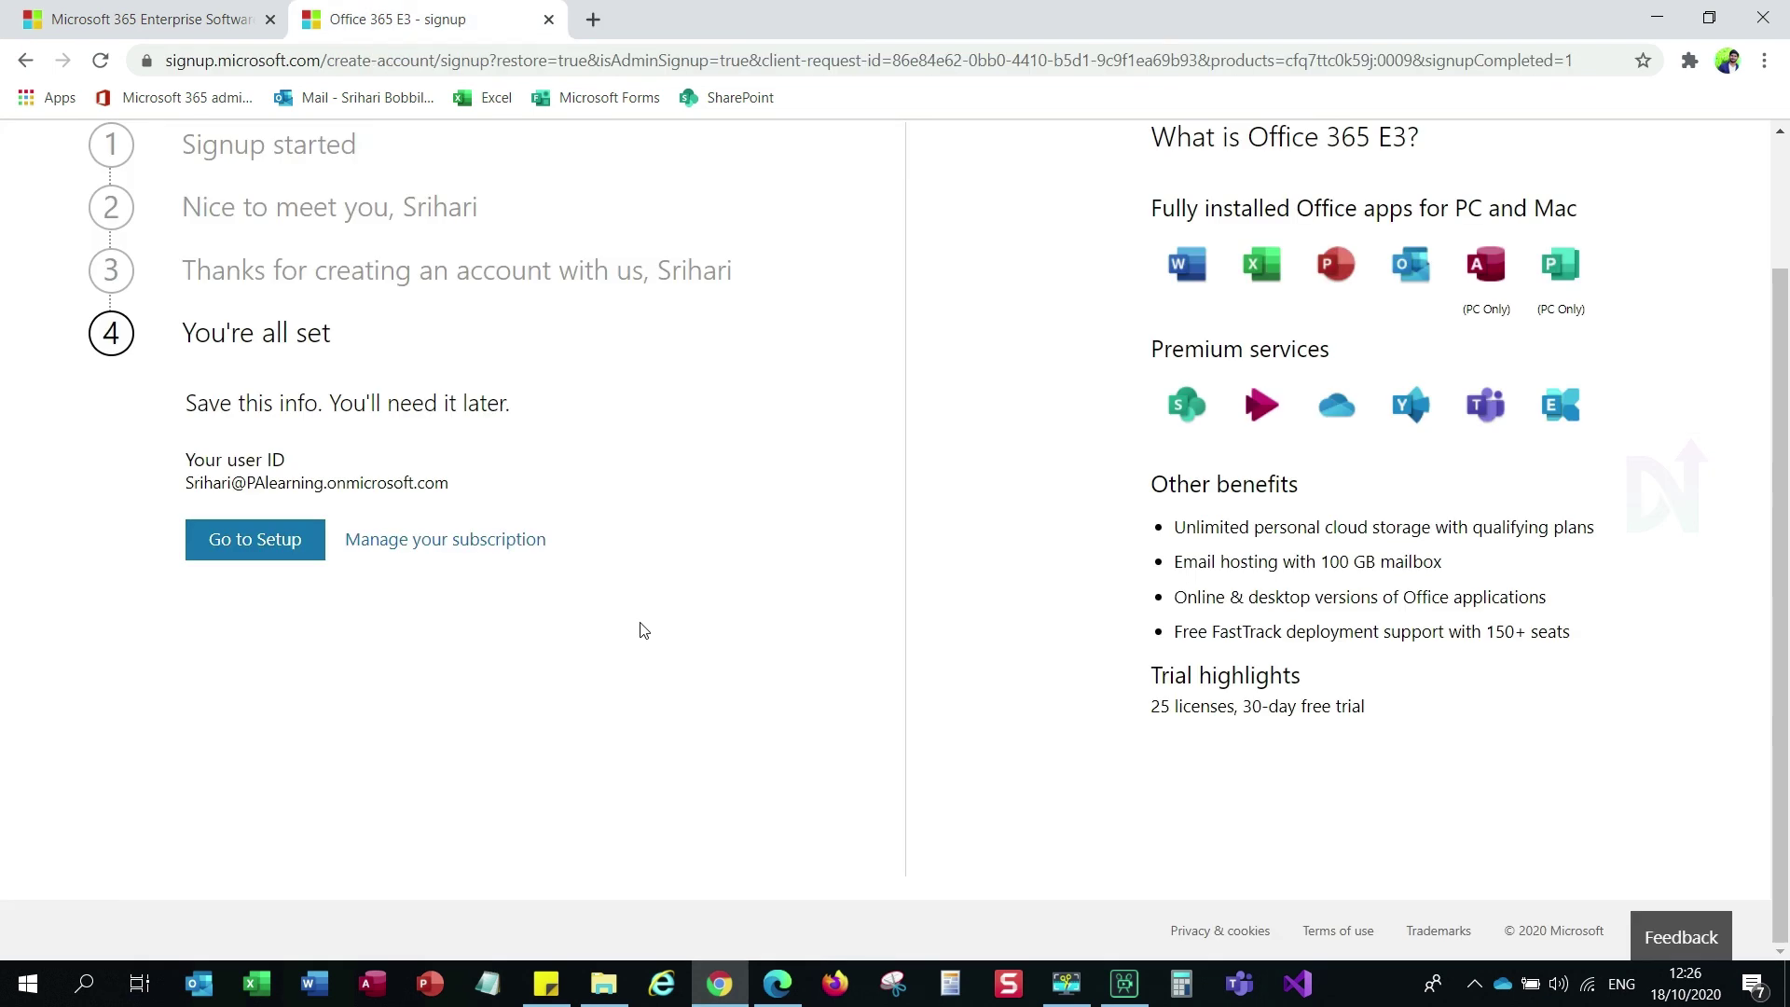